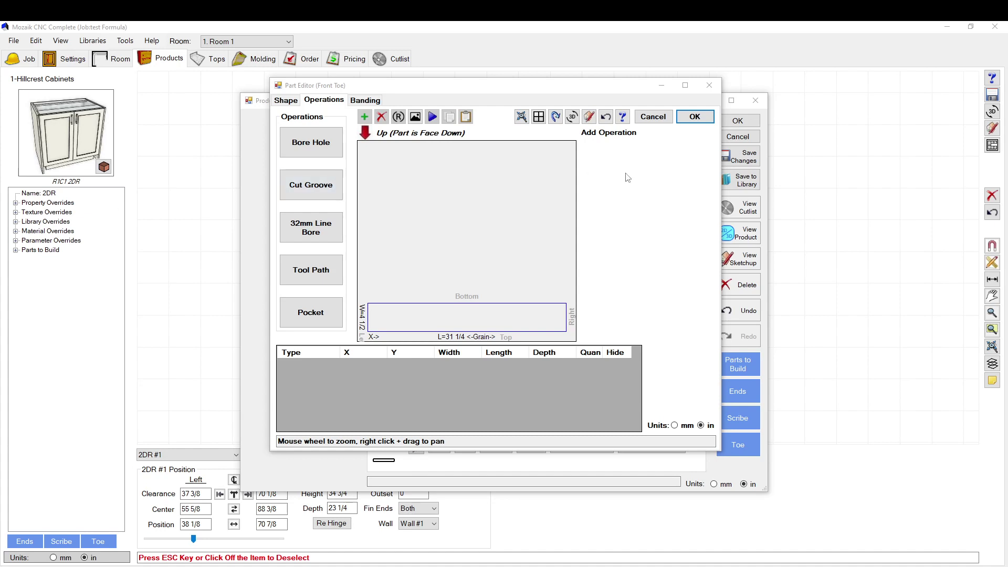
# Add a bore hole operation to the Front Toe part
pyautogui.moveTo(353, 85); pyautogui.dragTo(376, 116)
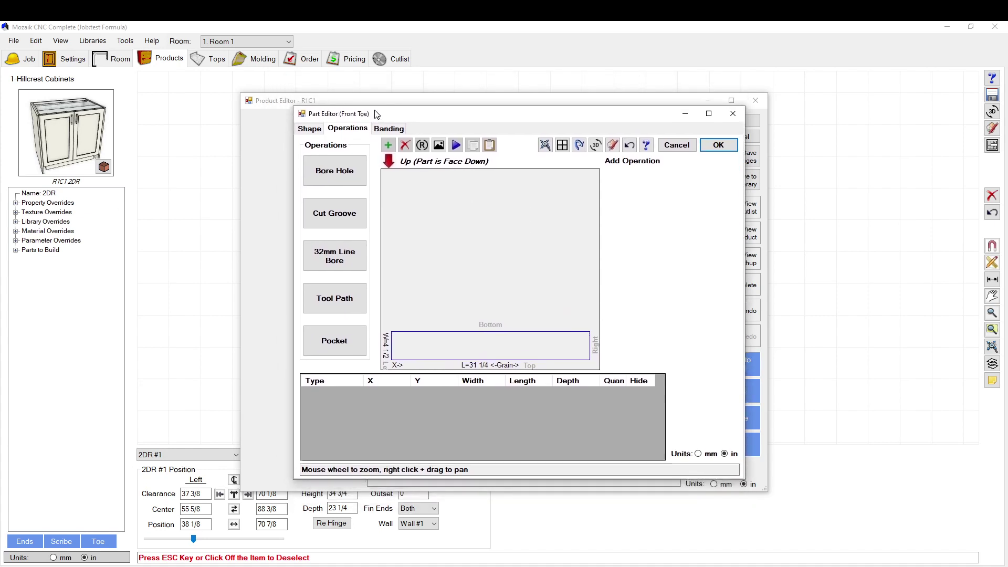
pyautogui.click(309, 131)
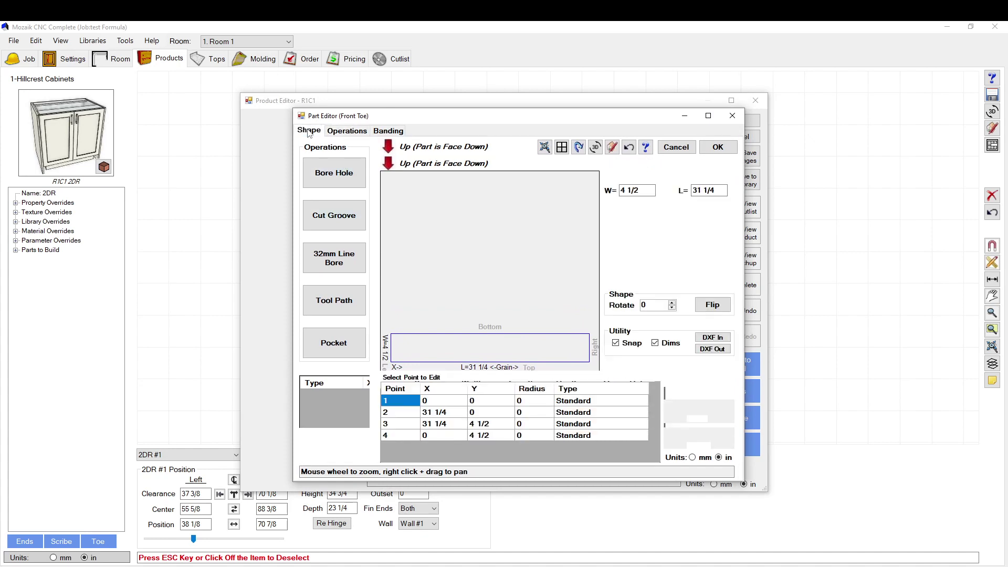
pyautogui.click(348, 130)
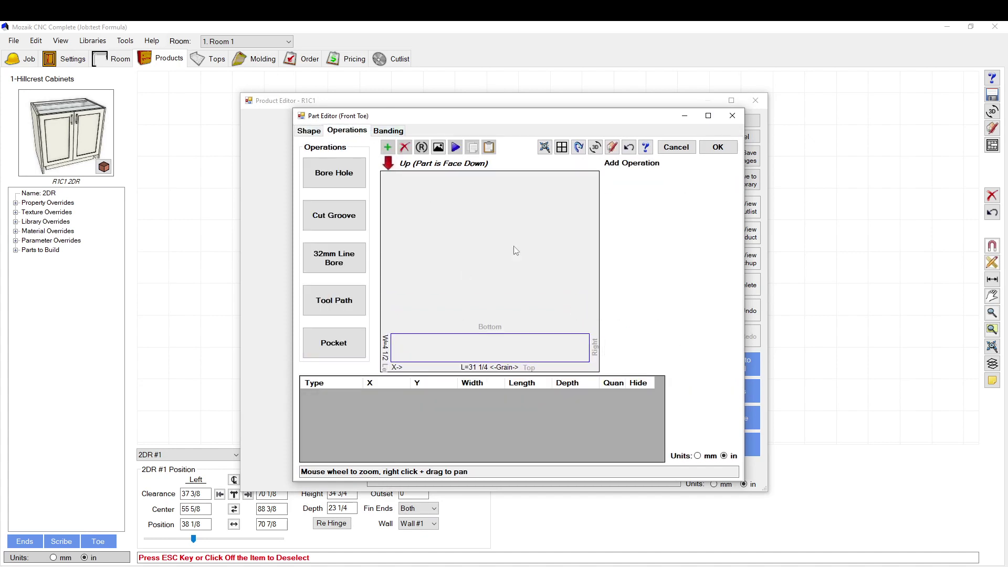
pyautogui.click(356, 185)
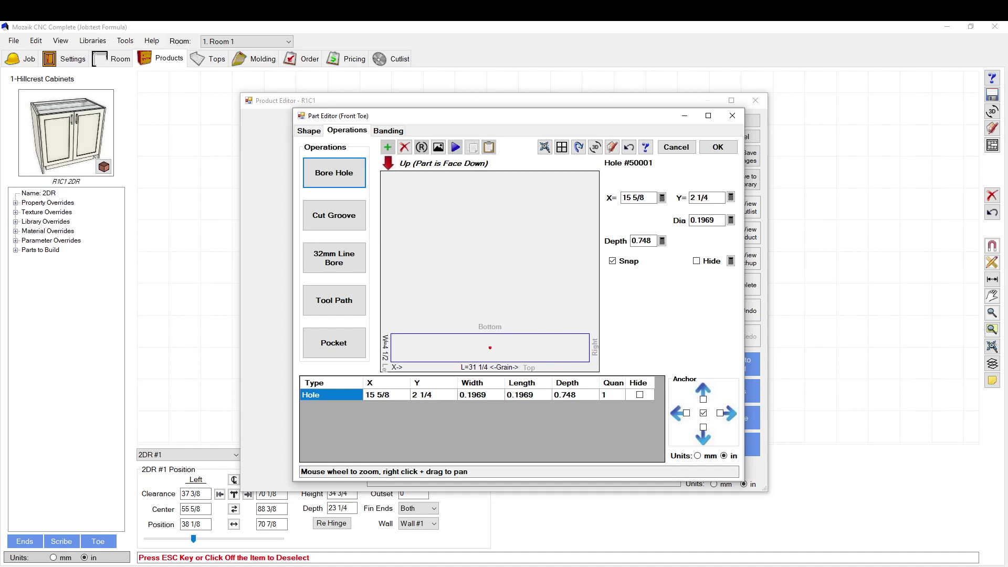
# Open the formula editor for the hole's X position
pyautogui.moveTo(478, 114); pyautogui.dragTo(430, 294)
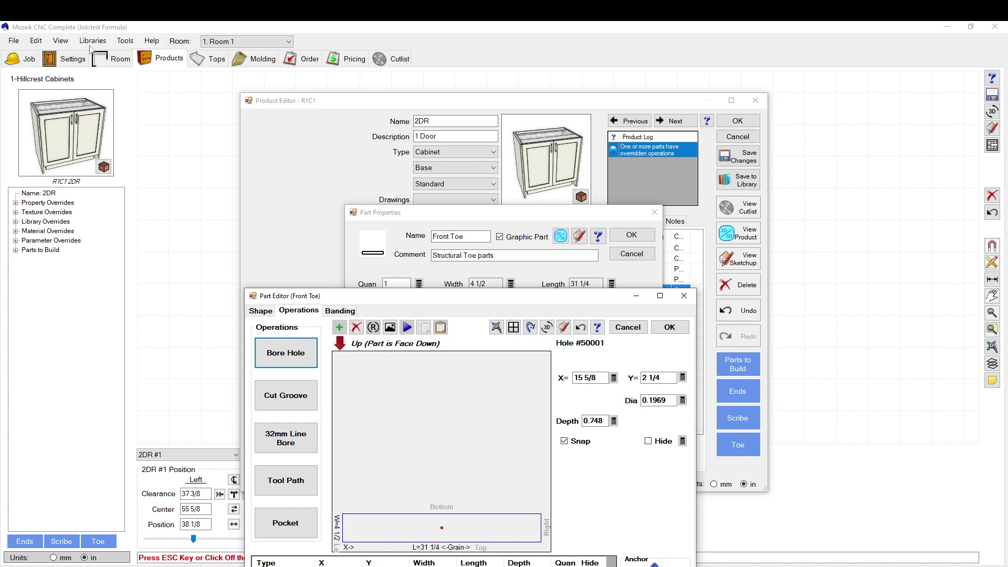
pyautogui.moveTo(418, 294); pyautogui.dragTo(385, 189)
pyautogui.moveTo(577, 183); pyautogui.dragTo(604, 111)
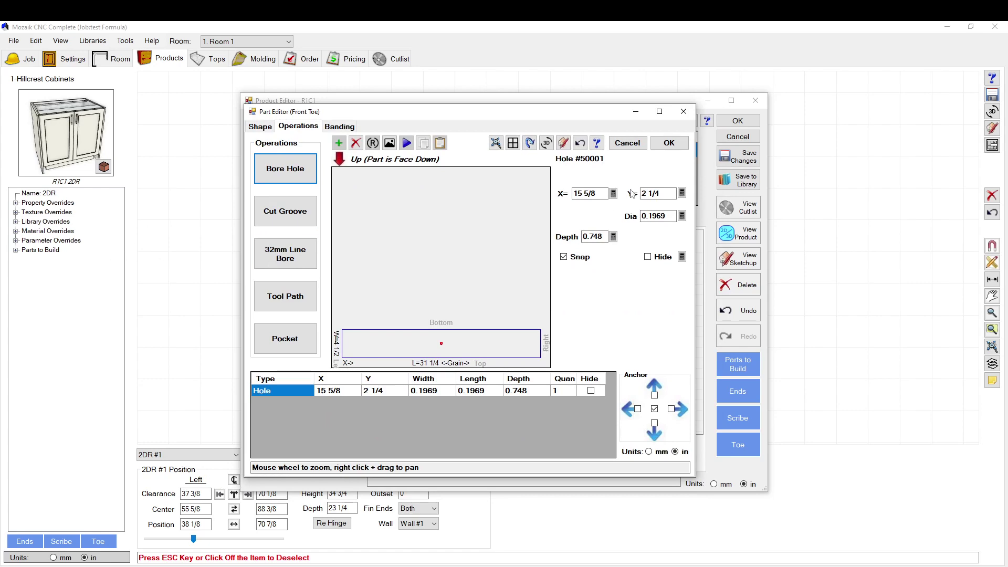
pyautogui.click(612, 193)
pyautogui.moveTo(313, 151); pyautogui.dragTo(304, 126)
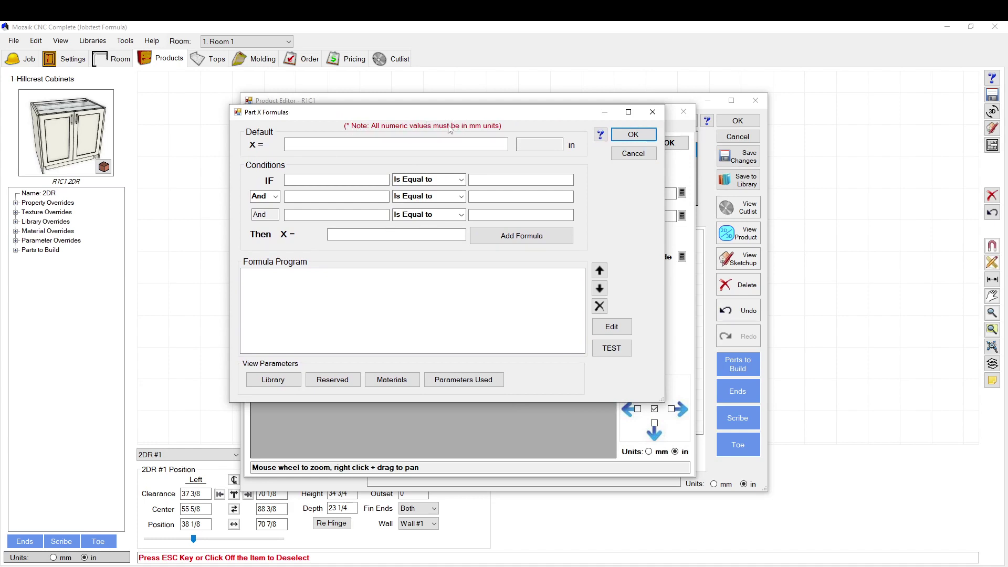
pyautogui.click(535, 144)
pyautogui.click(481, 146)
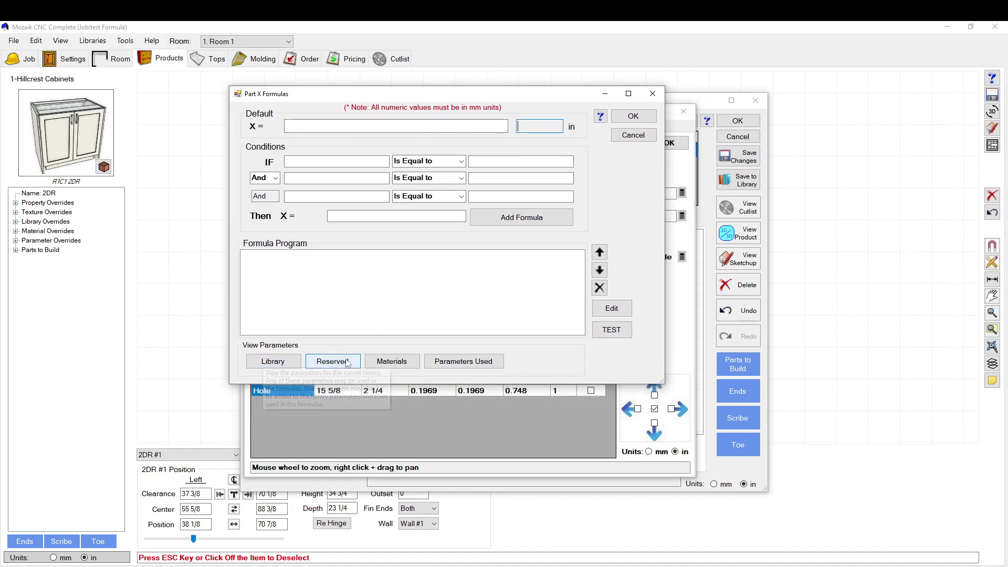
# Examine the library parameters available for formulas in the Interior category
pyautogui.click(273, 362)
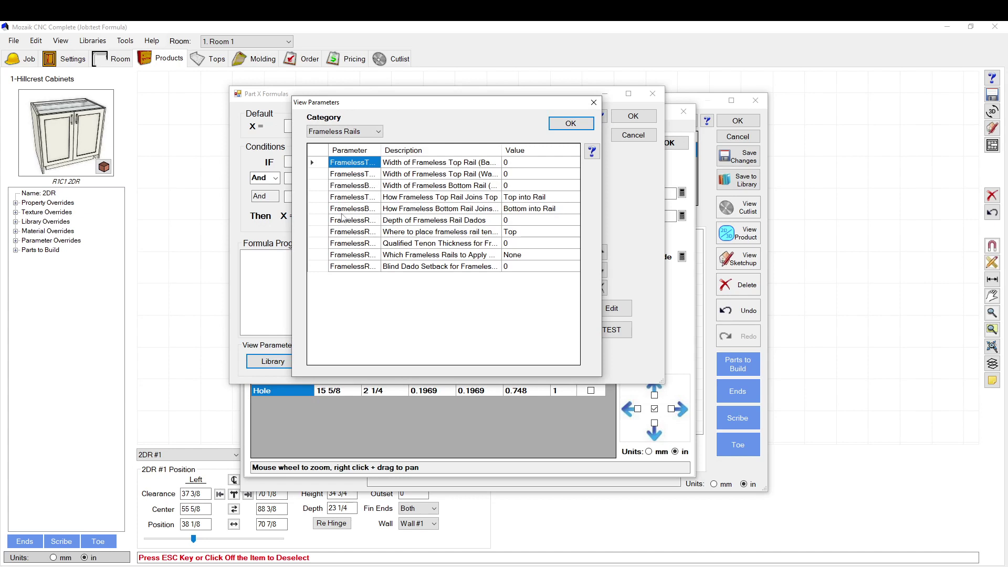
pyautogui.click(351, 131)
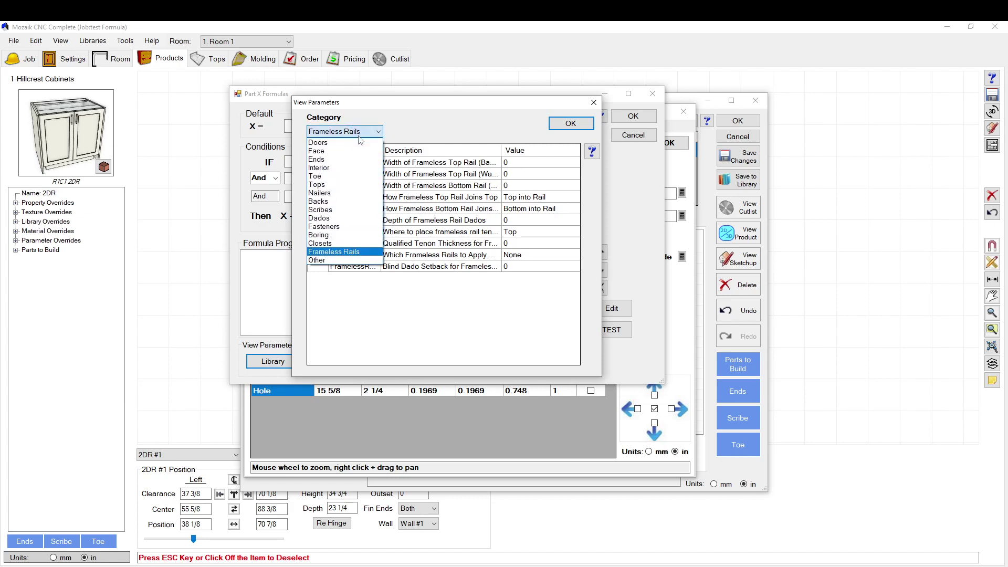
pyautogui.click(343, 164)
pyautogui.click(347, 209)
pyautogui.click(344, 255)
pyautogui.click(353, 221)
pyautogui.click(349, 190)
pyautogui.moveTo(373, 103); pyautogui.dragTo(377, 208)
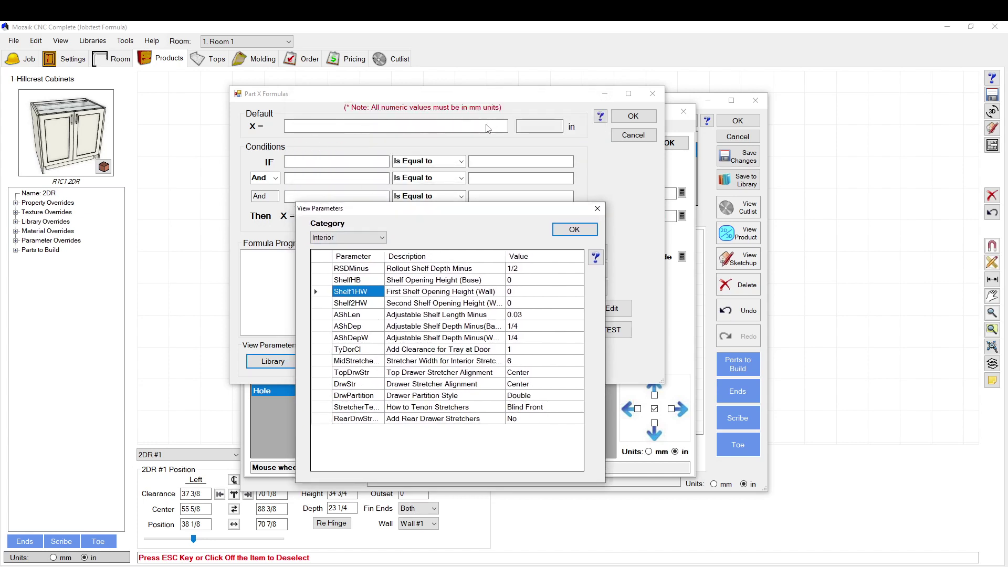
pyautogui.moveTo(407, 216); pyautogui.dragTo(403, 146)
pyautogui.click(349, 245)
pyautogui.click(351, 292)
pyautogui.click(353, 315)
pyautogui.click(354, 339)
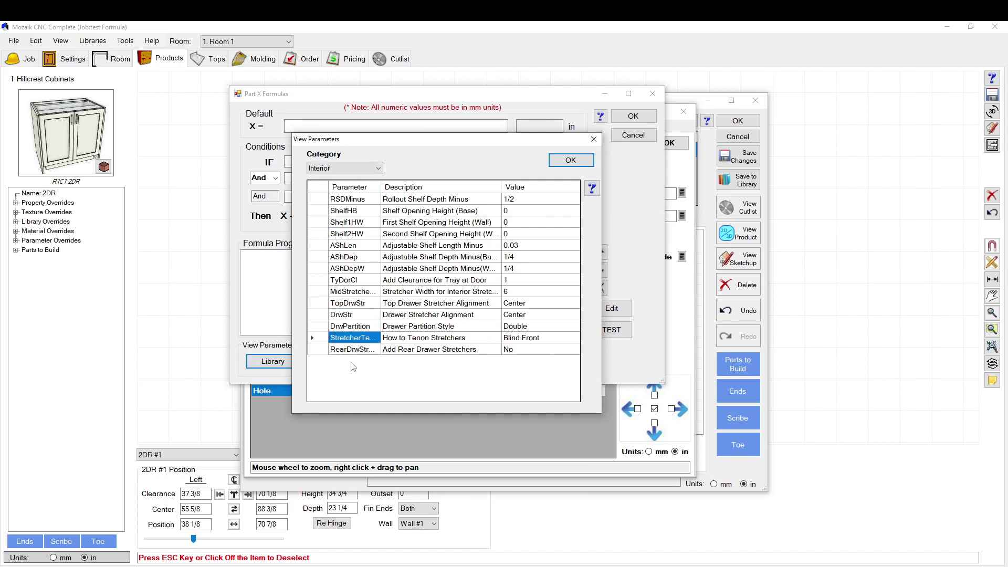
pyautogui.click(349, 270)
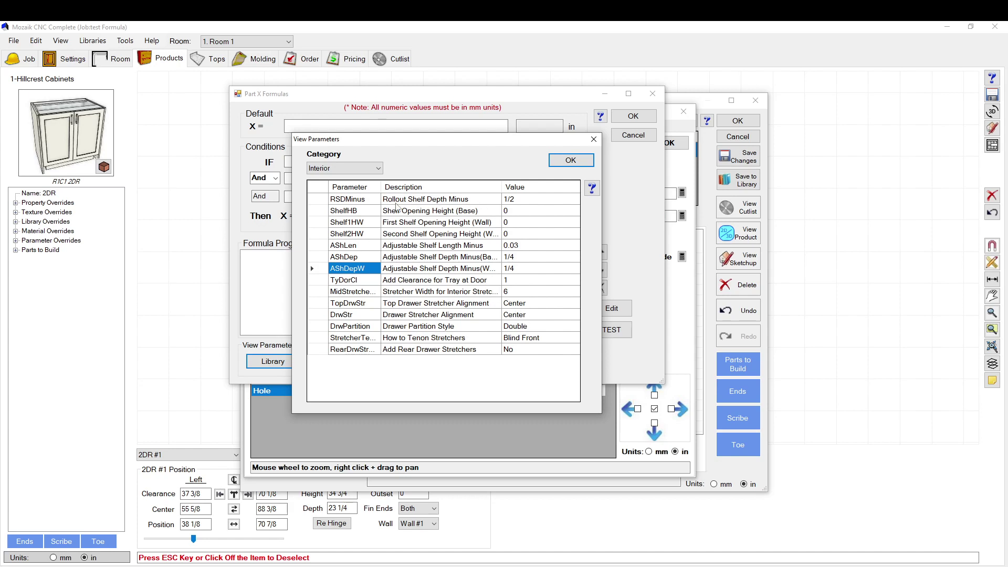
pyautogui.click(379, 169)
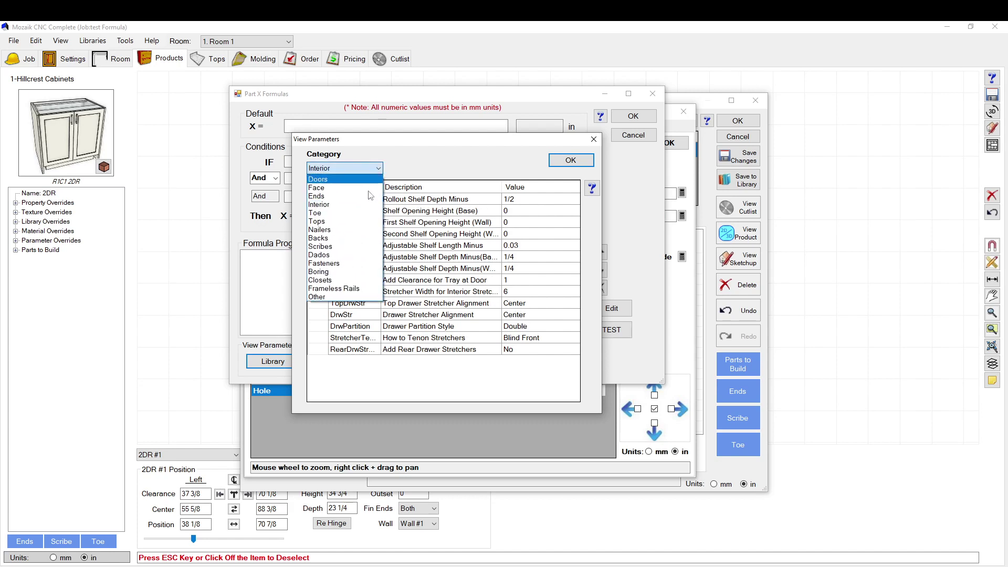
pyautogui.click(344, 204)
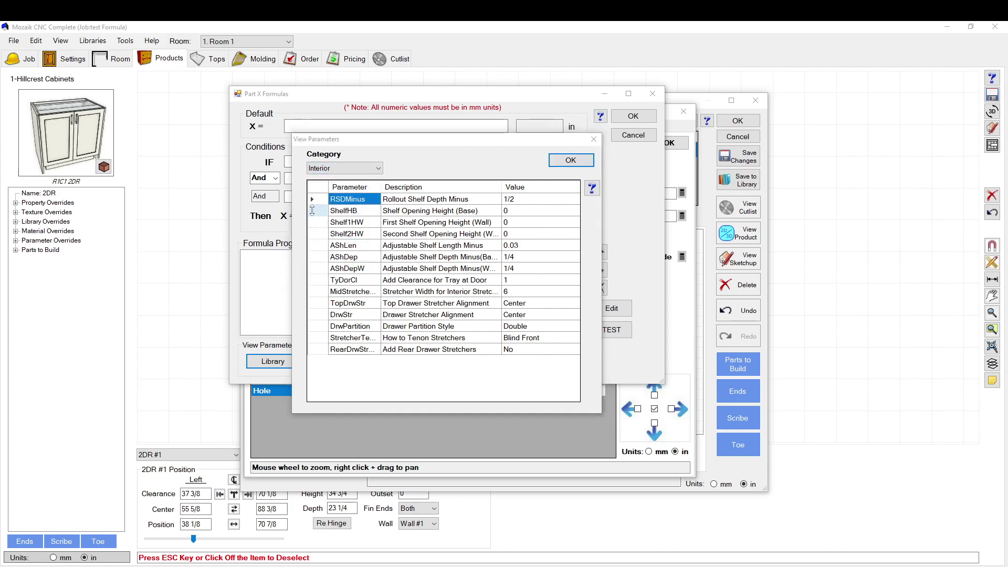
# Examine the Fasteners category of the library parameters, including JointFast2, and close the parameter list
pyautogui.click(344, 168)
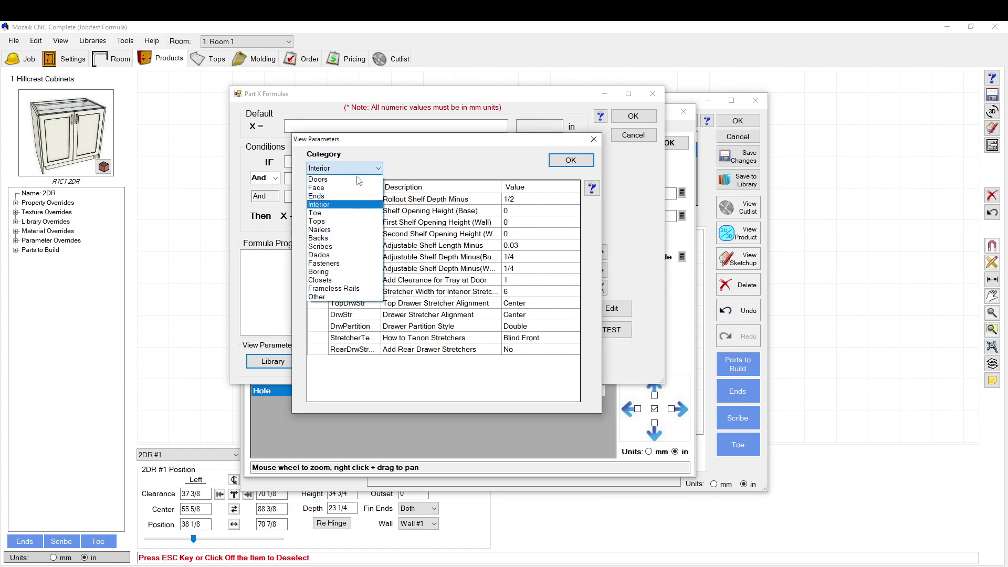
pyautogui.click(336, 263)
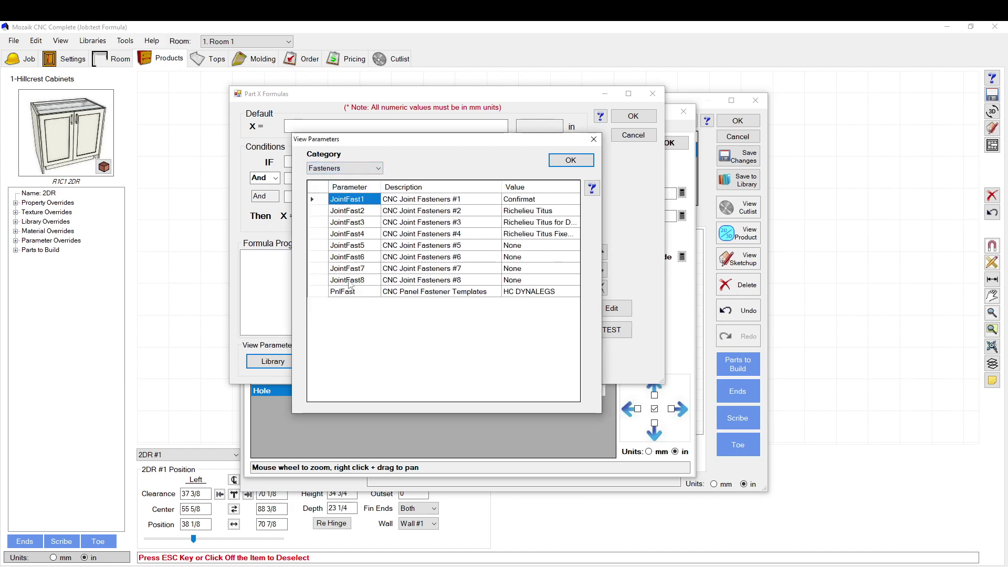
pyautogui.click(338, 168)
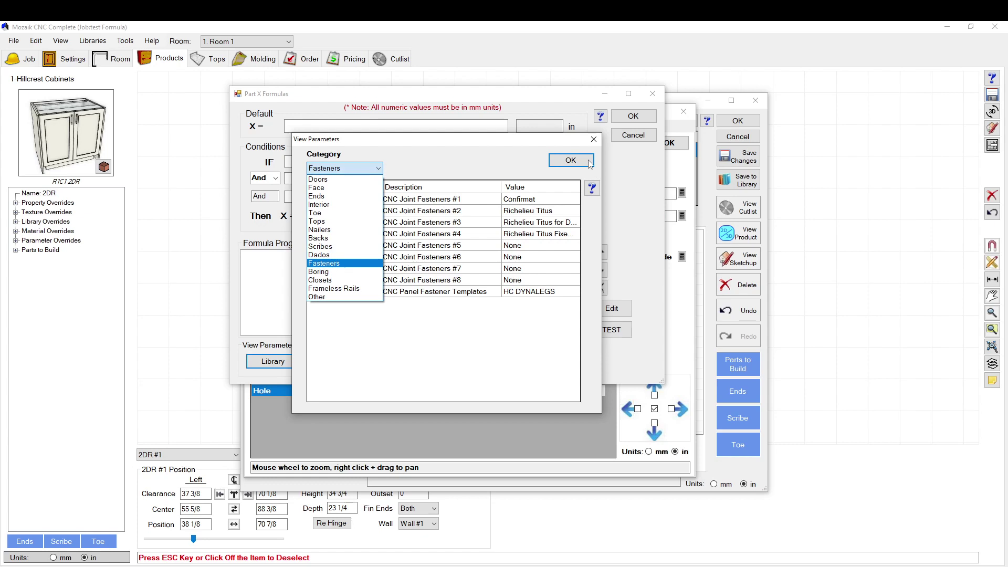
pyautogui.click(589, 141)
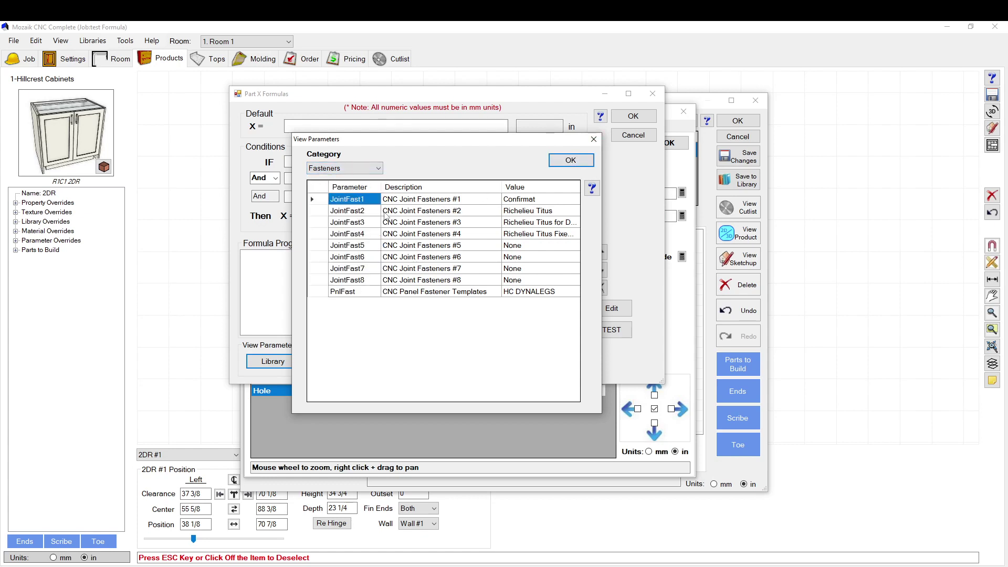
pyautogui.click(320, 210)
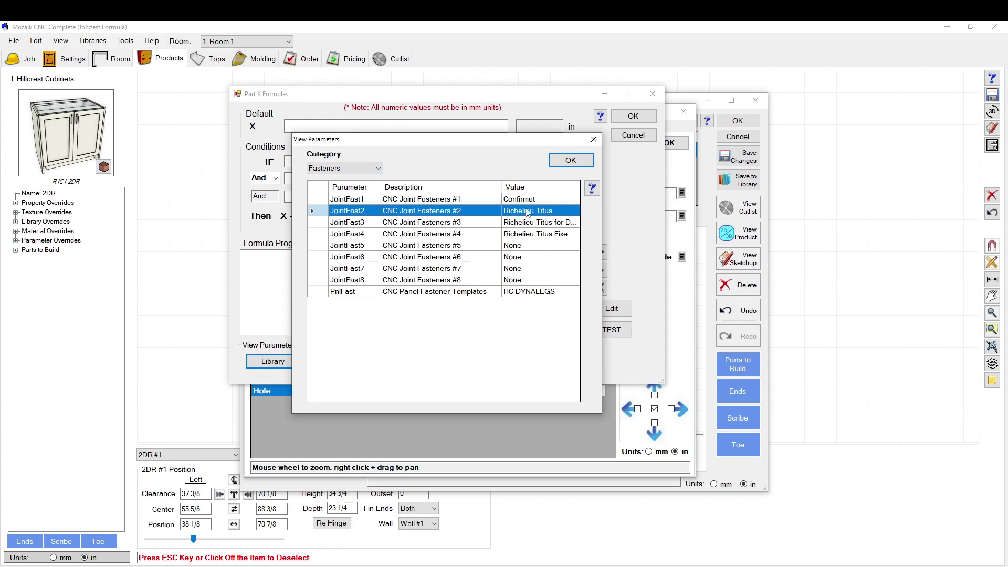
pyautogui.click(594, 139)
# Read the hint for the default X formula, close the formula editor and examine the hole on the Front Toe drawing
pyautogui.click(339, 126)
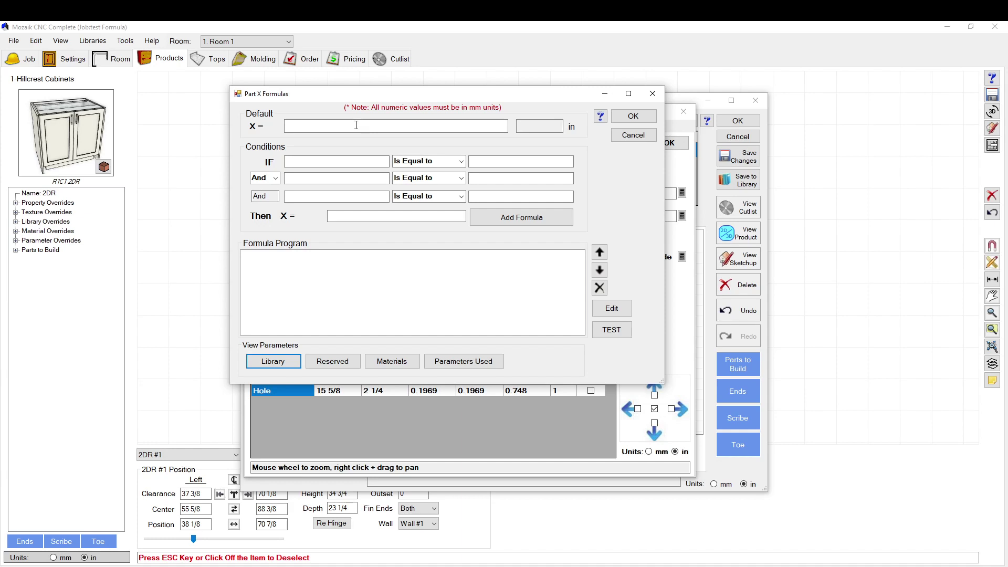
pyautogui.moveTo(344, 131)
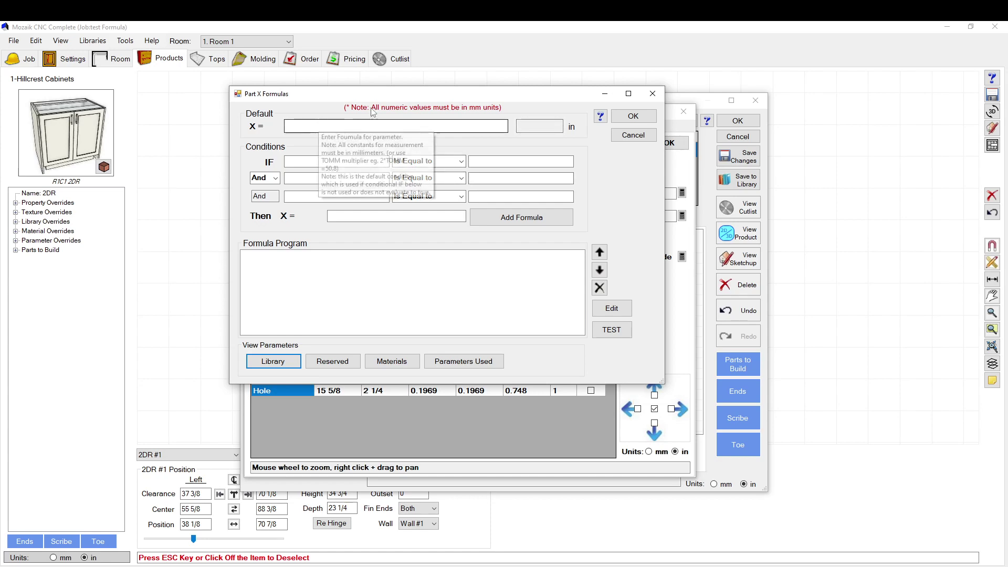
pyautogui.moveTo(370, 94); pyautogui.dragTo(340, 232)
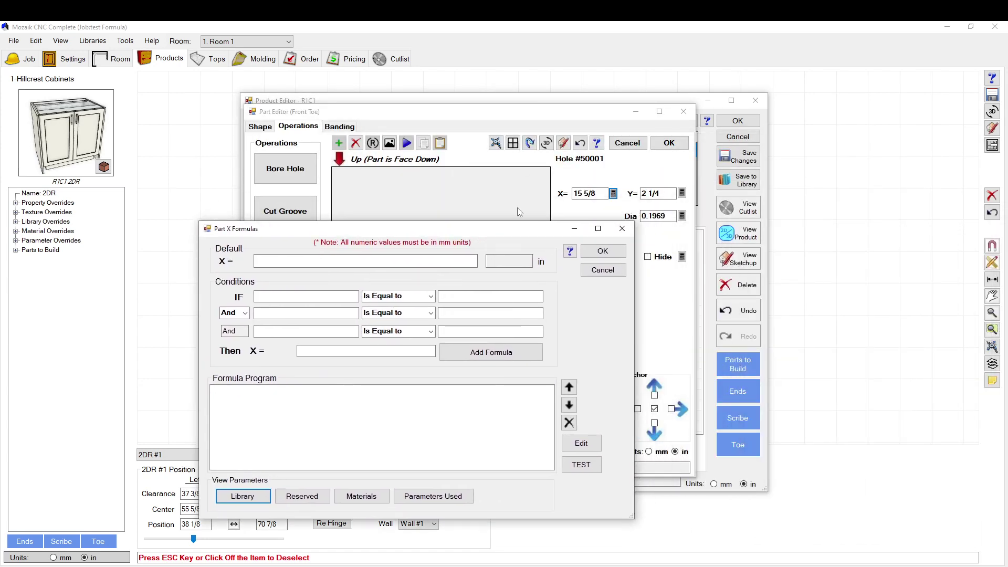
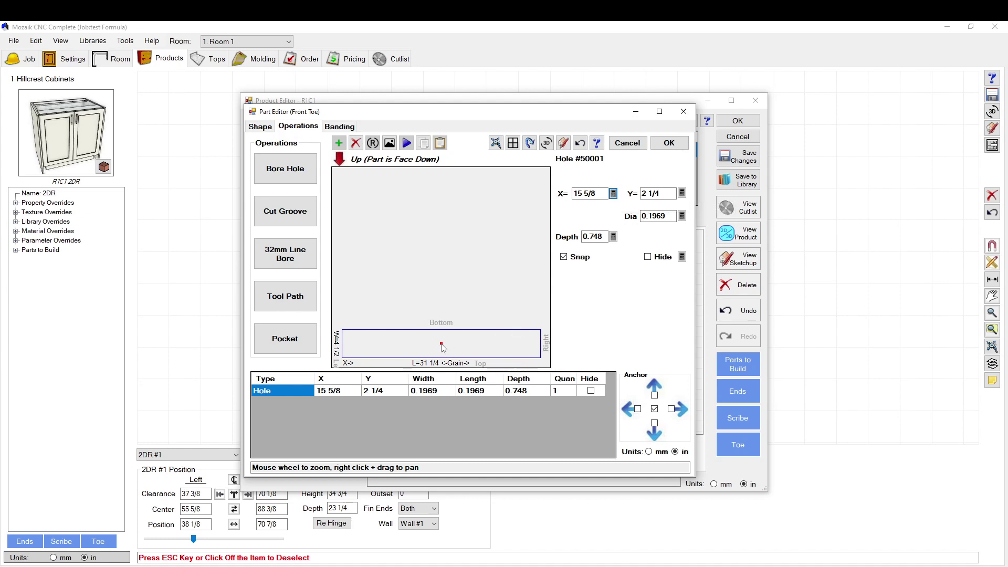
pyautogui.scroll(-2, 443, 348)
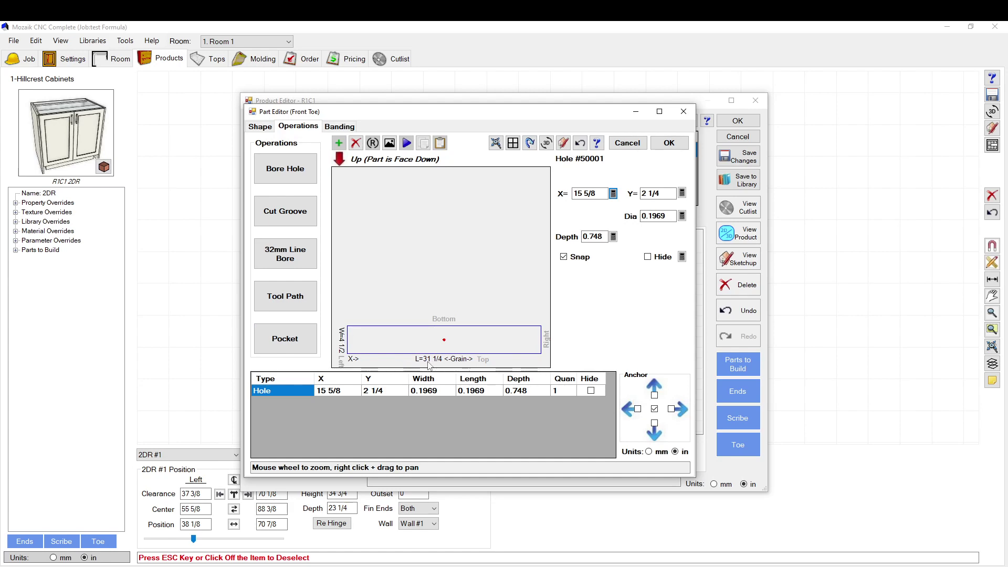
# Reopen the hole's X position formula and examine the reserved parameters for product width, height and depth
pyautogui.click(613, 193)
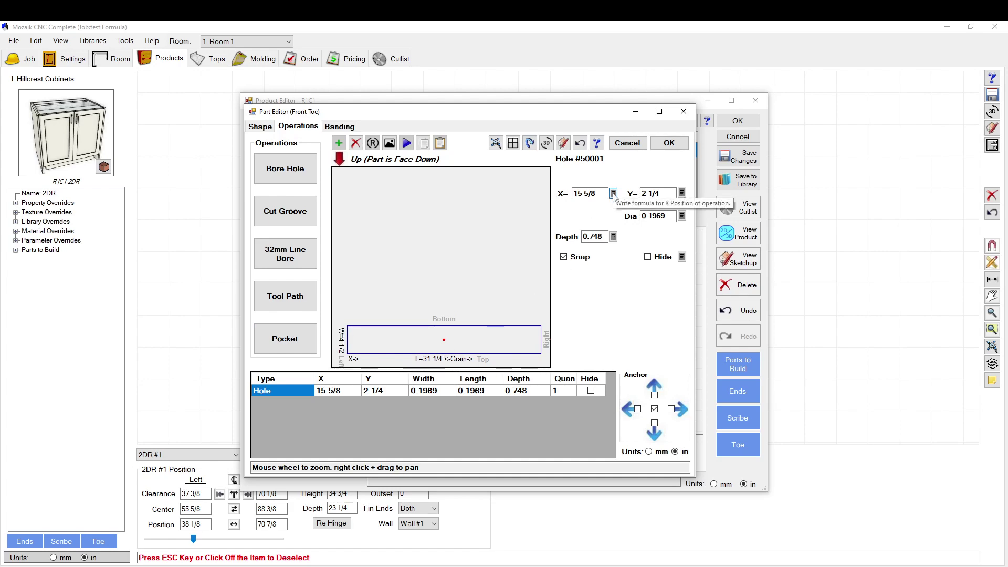
pyautogui.moveTo(380, 157); pyautogui.dragTo(661, 130)
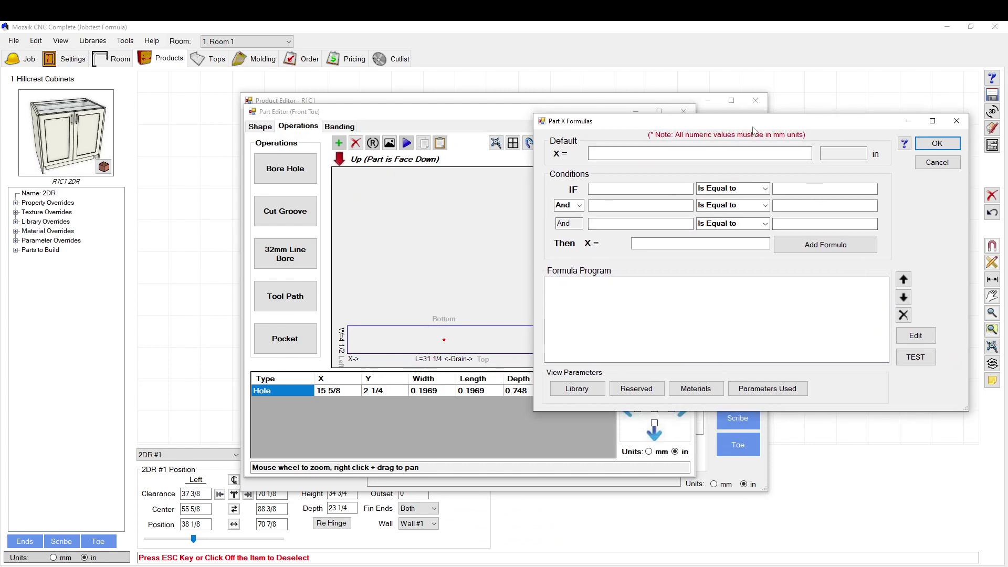
pyautogui.moveTo(656, 120); pyautogui.dragTo(518, 92)
pyautogui.click(506, 362)
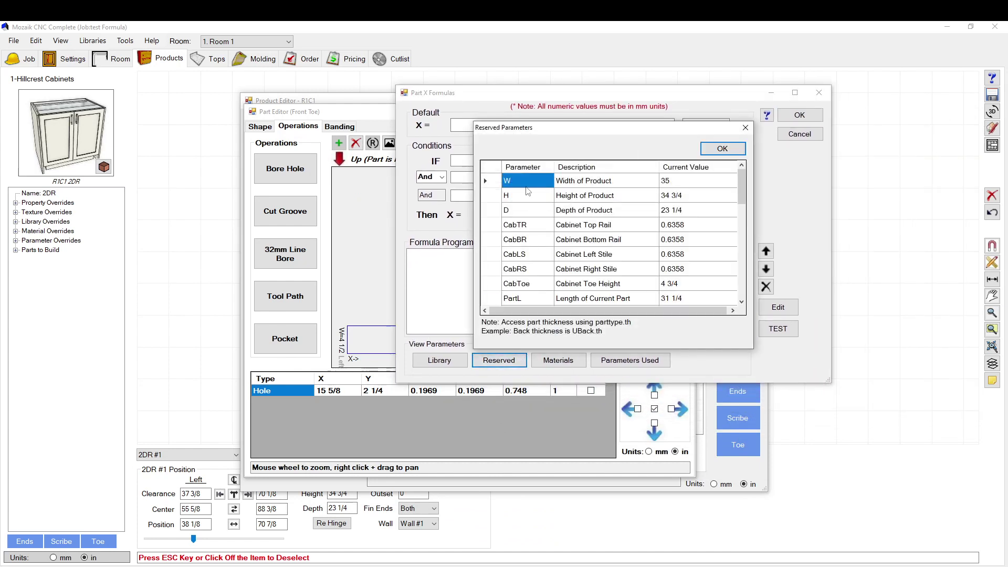
pyautogui.scroll(-12, 528, 191)
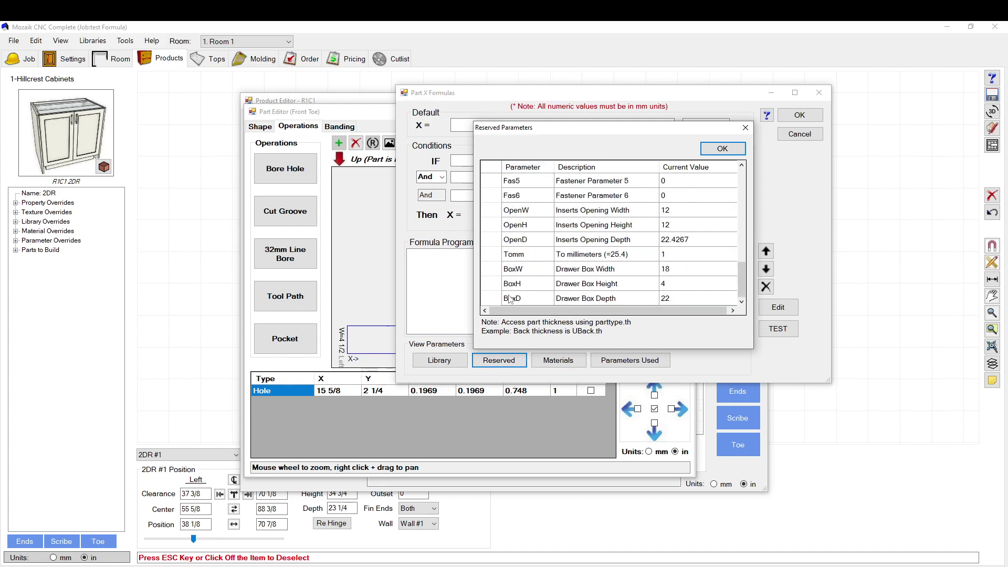
pyautogui.scroll(12, 527, 232)
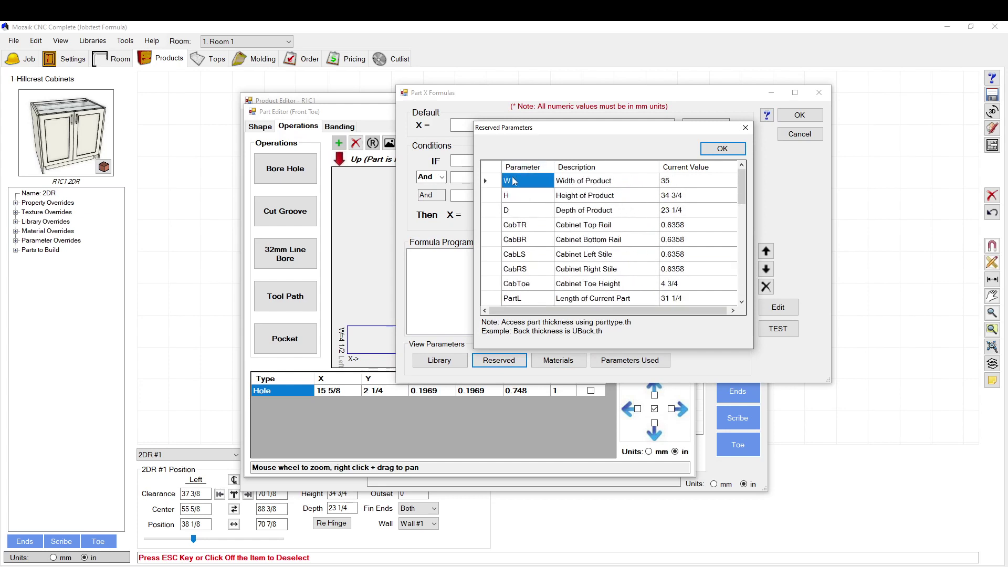
pyautogui.click(514, 197)
pyautogui.click(525, 212)
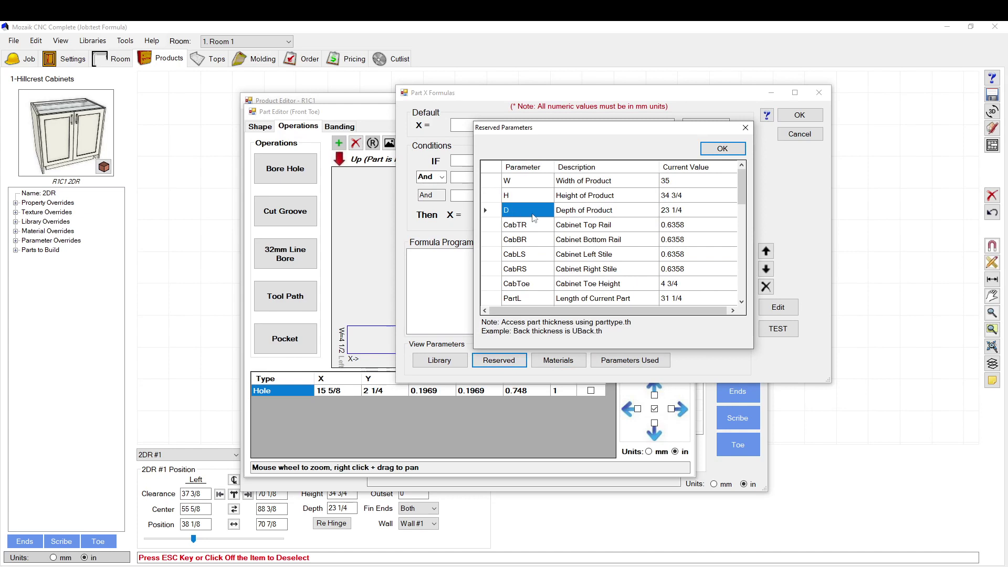
# Examine the reserved parameters for the current part's length and width, the fasteners and the inserts opening width
pyautogui.scroll(-3, 531, 231)
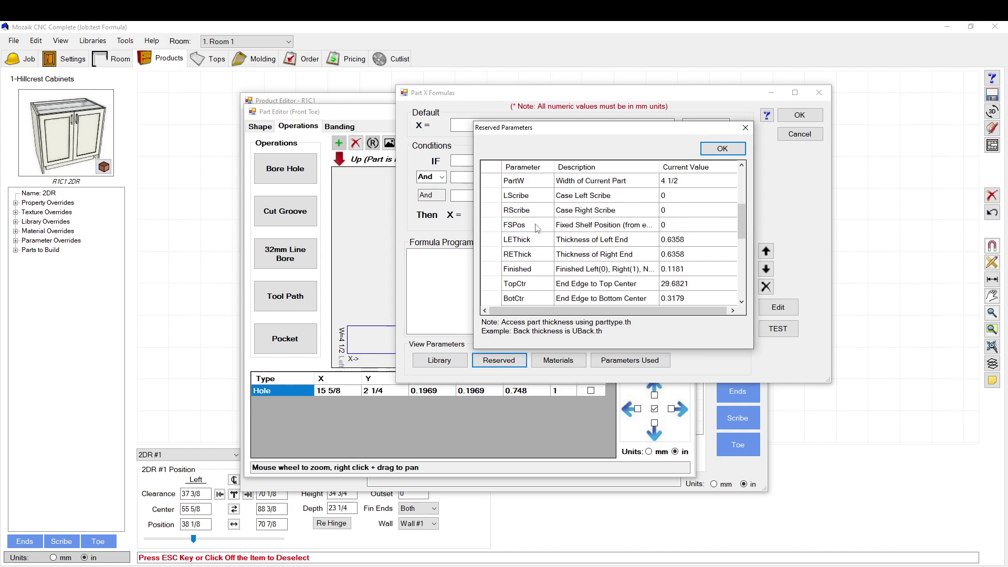
pyautogui.scroll(1, 535, 229)
pyautogui.click(521, 211)
pyautogui.click(521, 225)
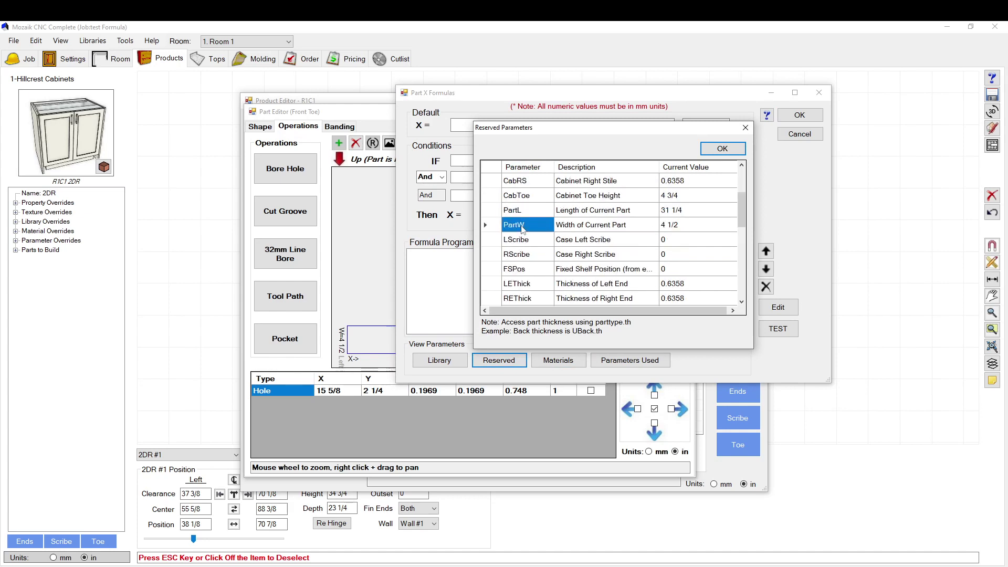
pyautogui.scroll(-5, 513, 245)
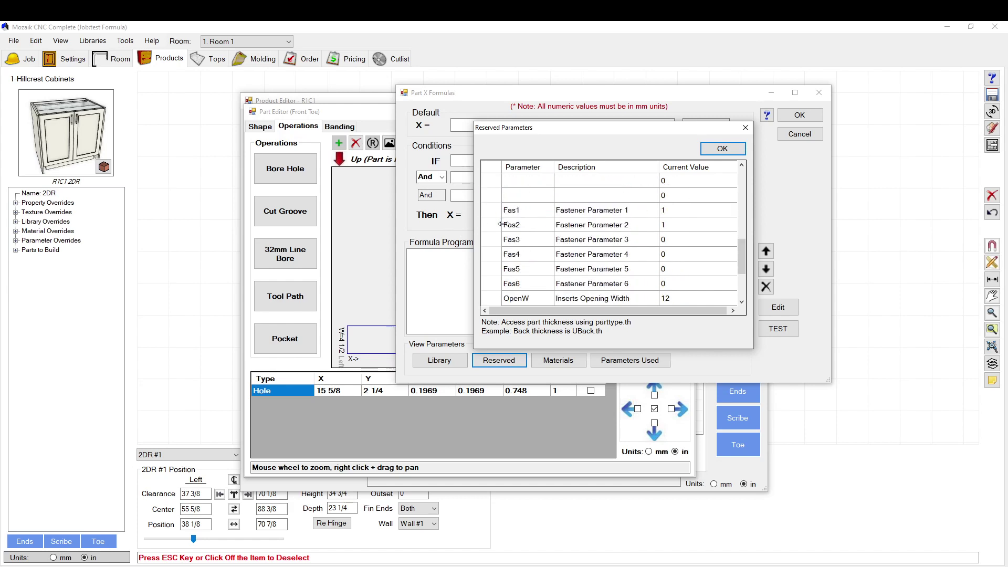
pyautogui.scroll(-1, 514, 247)
pyautogui.click(495, 212)
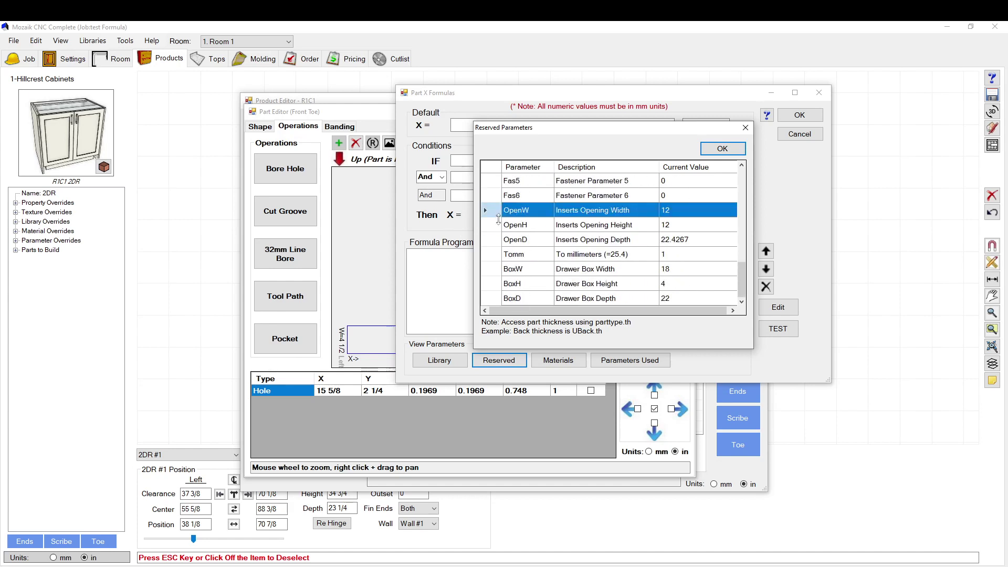
# Examine the reserved parameters for inserts opening height and depth and drawer box width, height and depth, and close the list
pyautogui.click(493, 229)
pyautogui.click(496, 241)
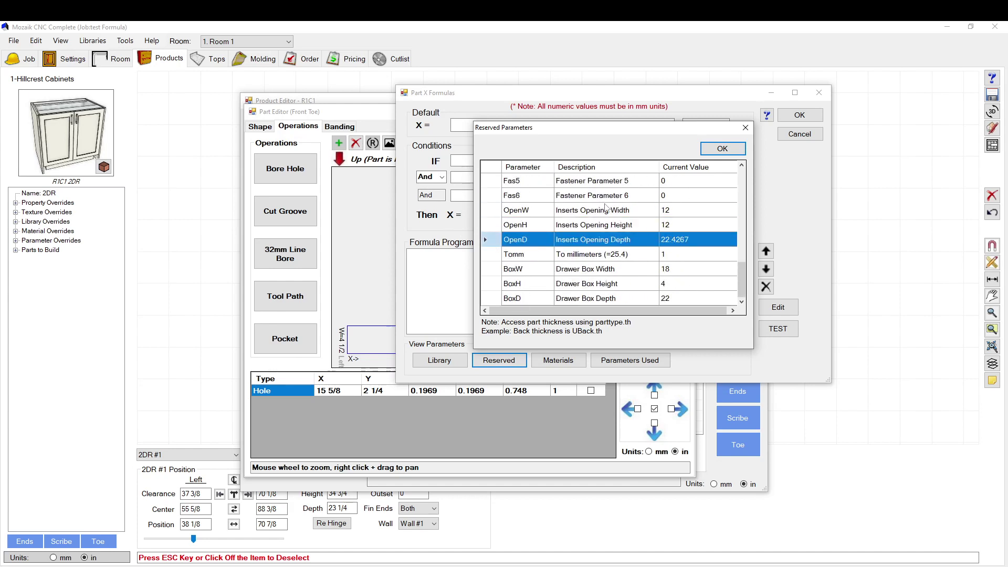
pyautogui.click(496, 270)
pyautogui.click(493, 284)
pyautogui.click(493, 299)
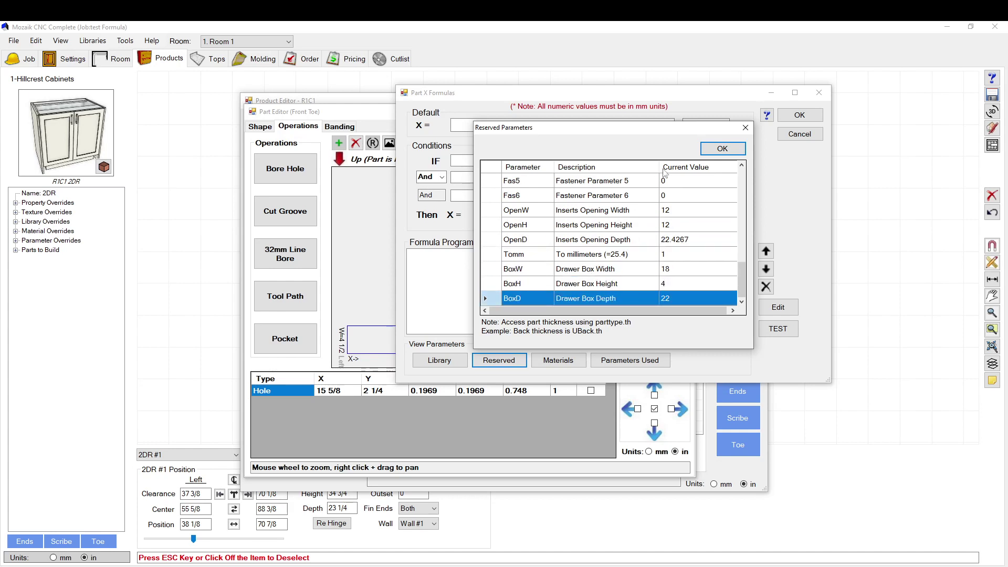
pyautogui.scroll(9, 673, 234)
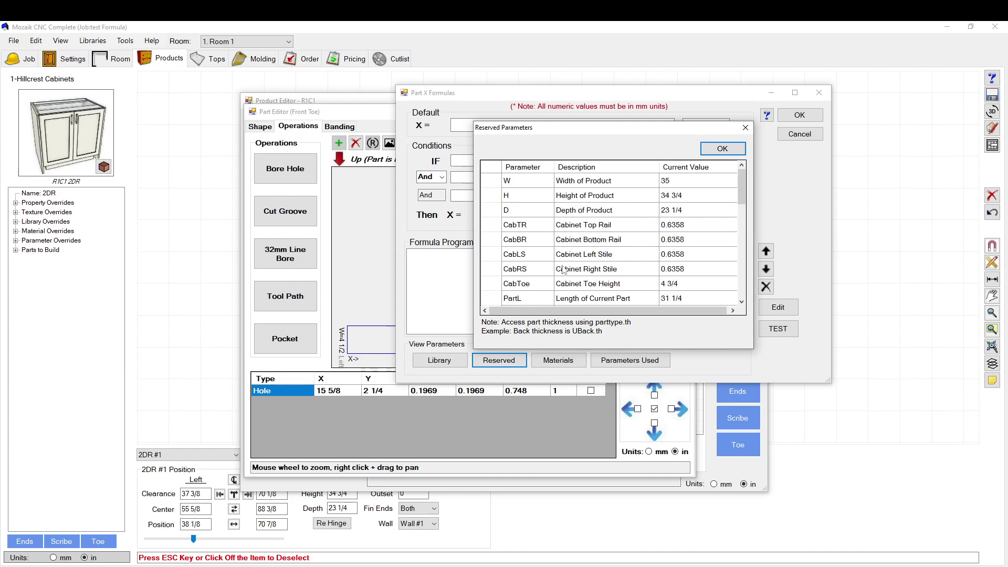
pyautogui.click(713, 151)
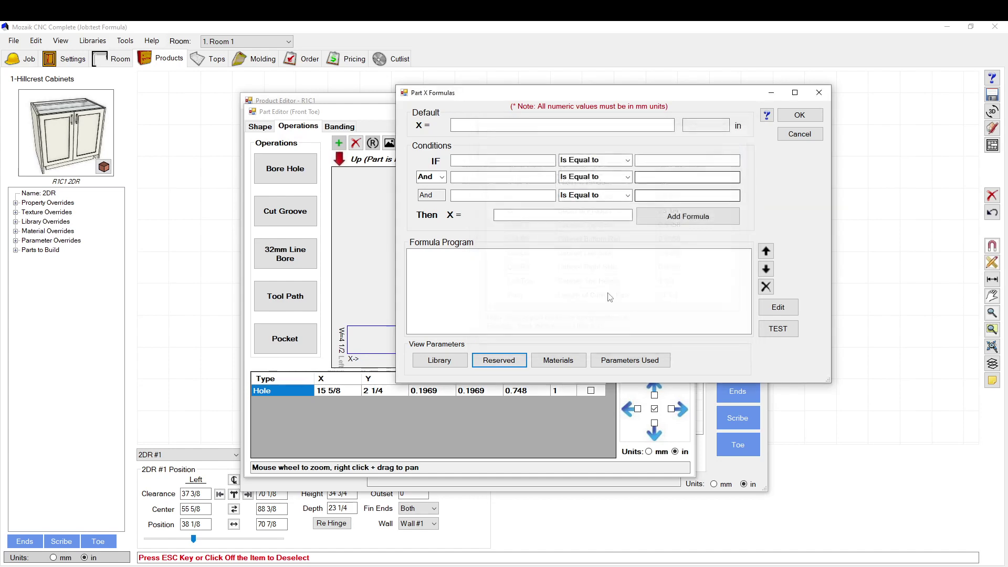
# Examine the material part types for doors, drawers and cabinet parts, including Partition and UEnd, and close the material templates
pyautogui.click(557, 362)
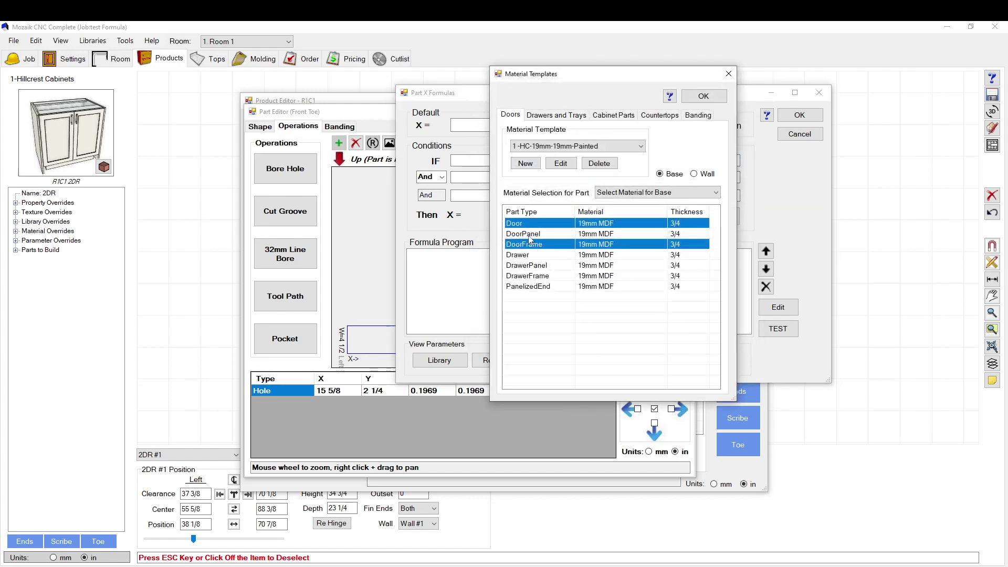
pyautogui.click(556, 115)
pyautogui.click(614, 115)
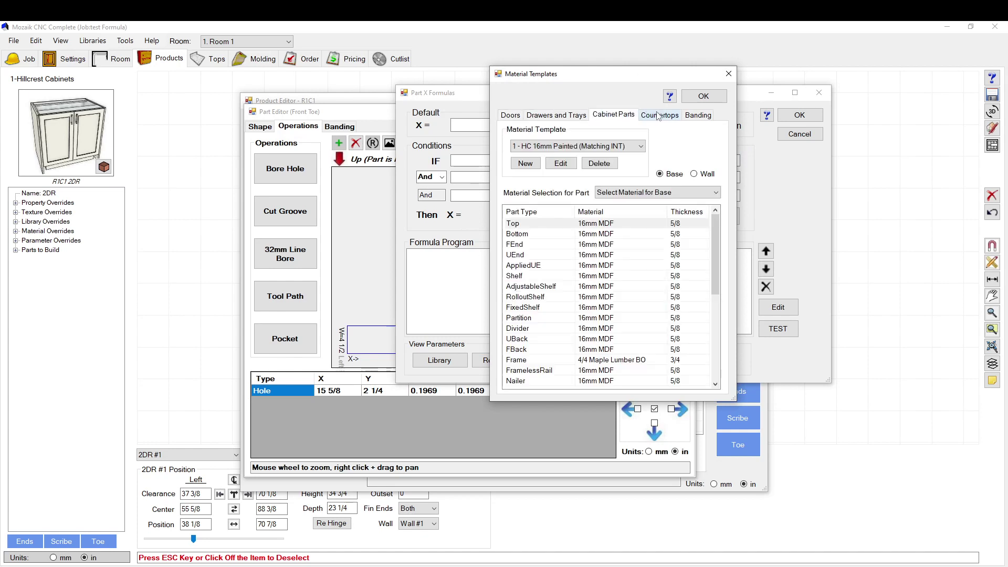
pyautogui.moveTo(606, 232); pyautogui.dragTo(517, 321)
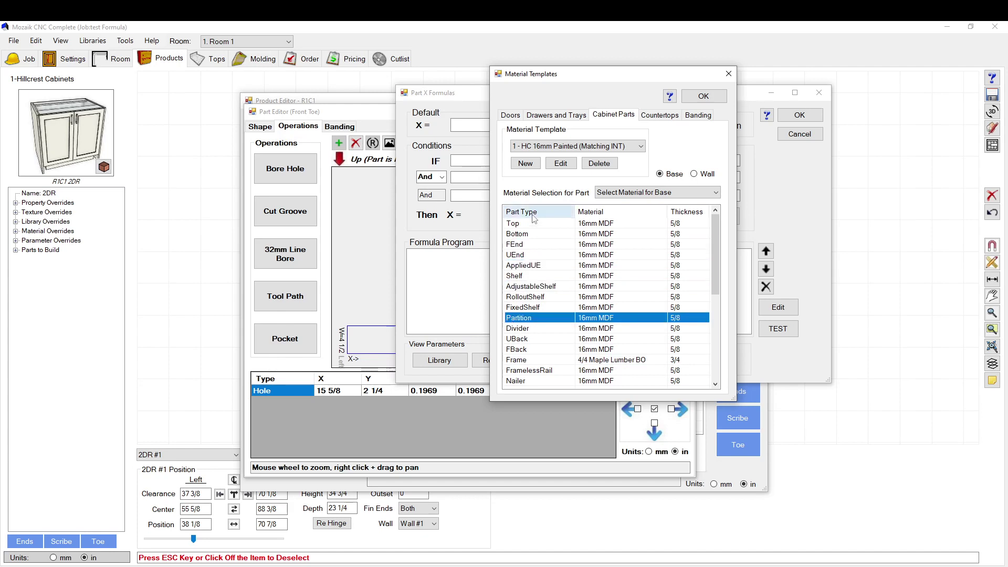
pyautogui.click(529, 257)
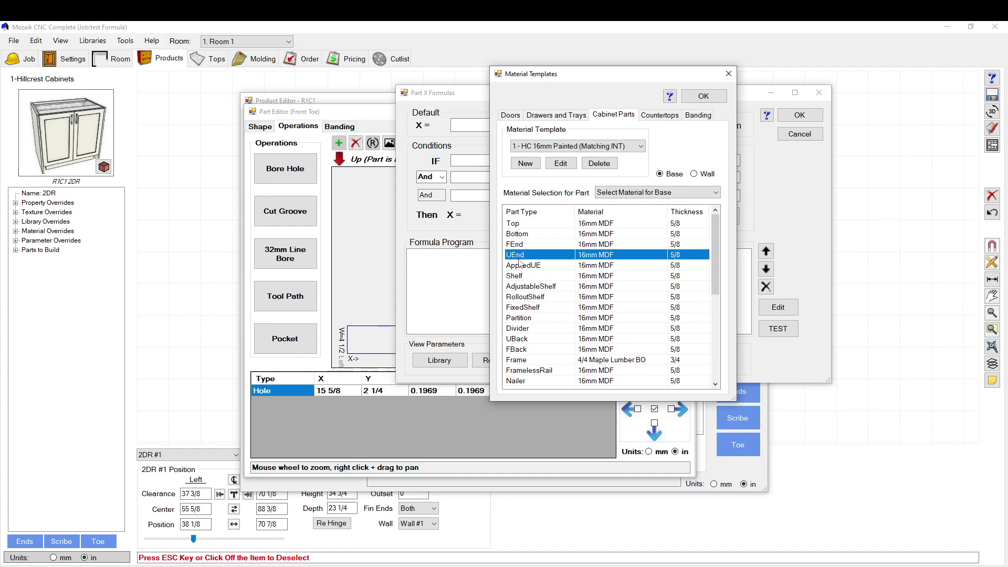
pyautogui.click(704, 96)
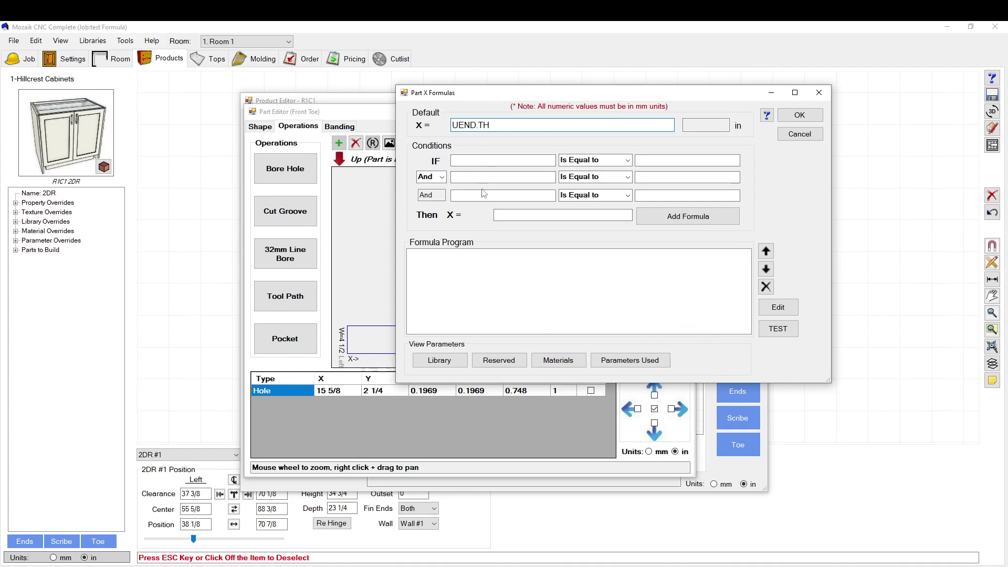
# Evaluate UEND.TH as the hole's default X formula and clear it
pyautogui.press('Return')
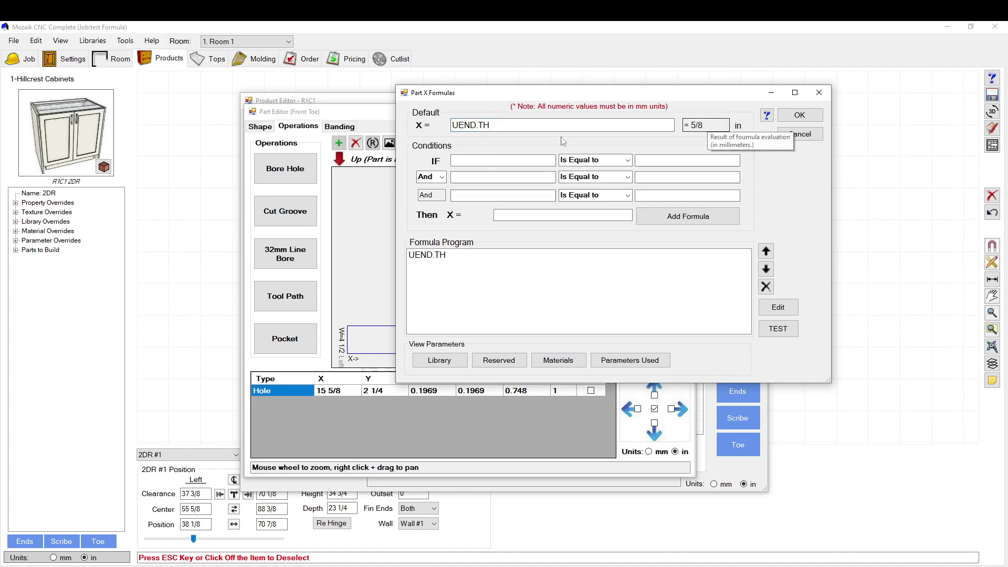
pyautogui.press('BackSpace')
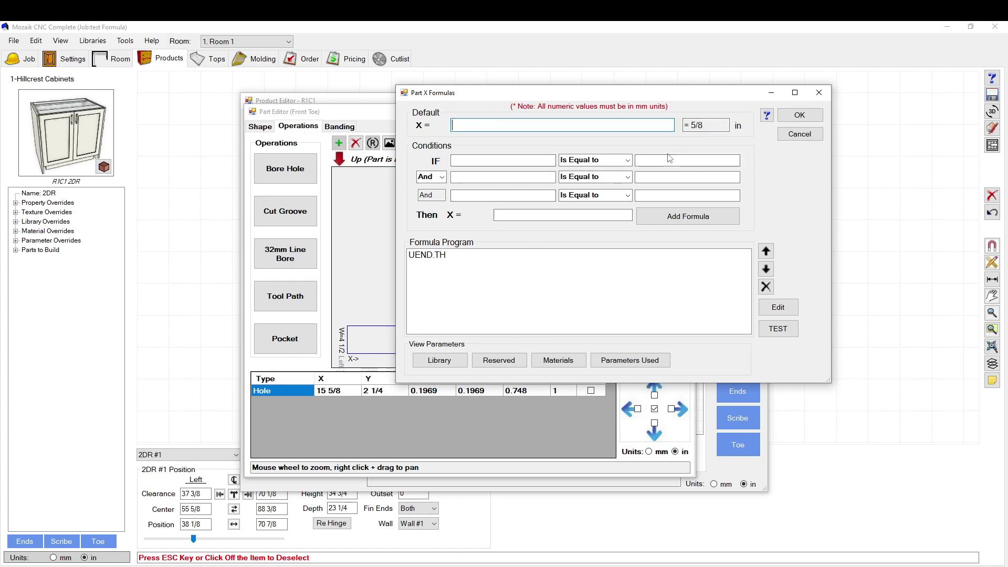
# Set the hole's default X formula to PARTL/2 and apply it
pyautogui.moveTo(610, 99); pyautogui.dragTo(634, 64)
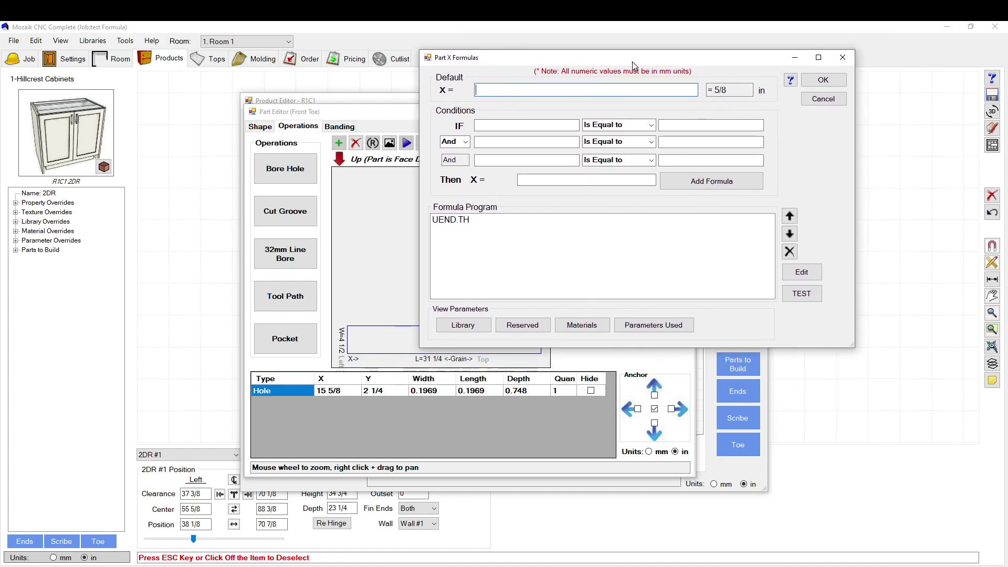
pyautogui.write('PARTL/2')
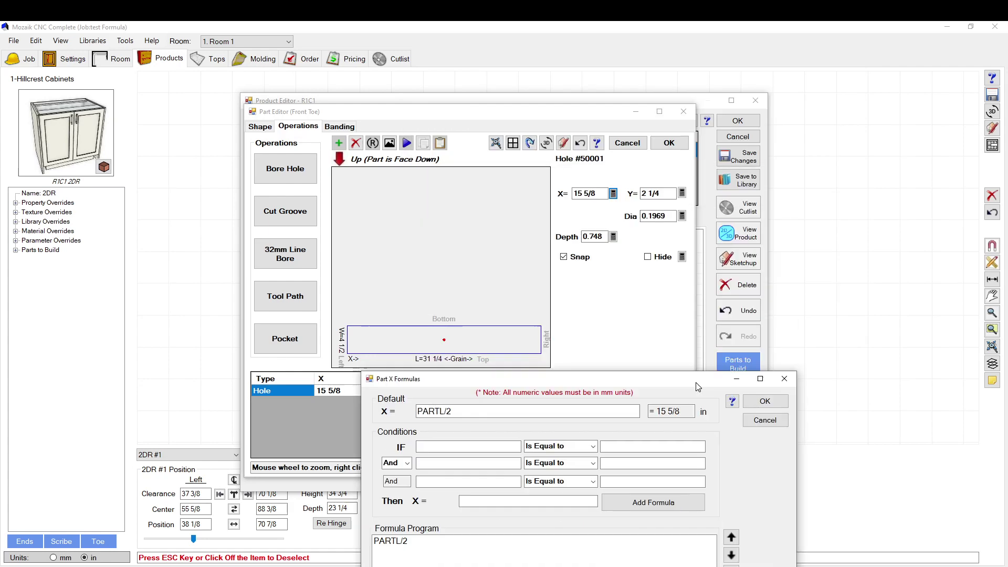
pyautogui.moveTo(758, 60); pyautogui.dragTo(682, 245)
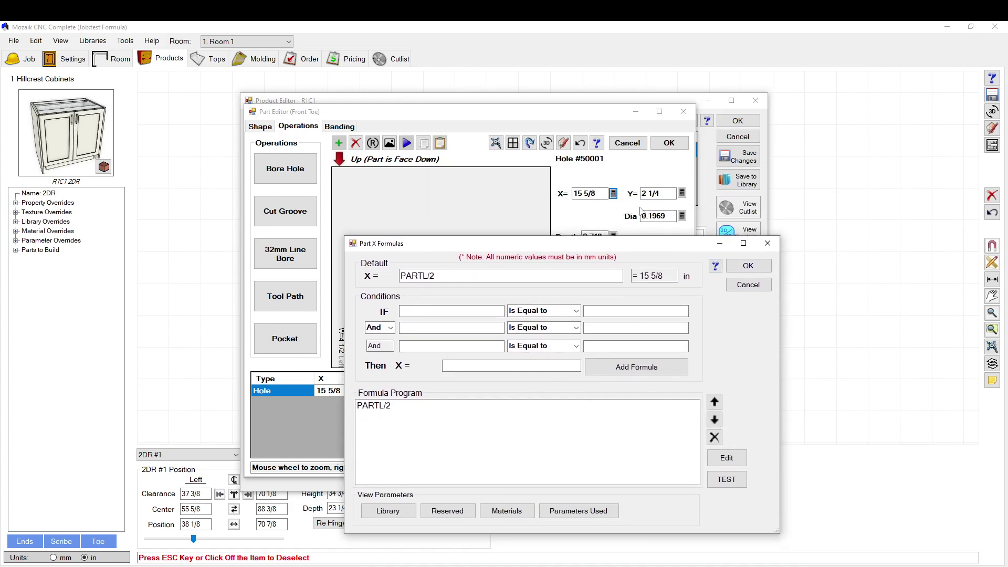
pyautogui.click(748, 266)
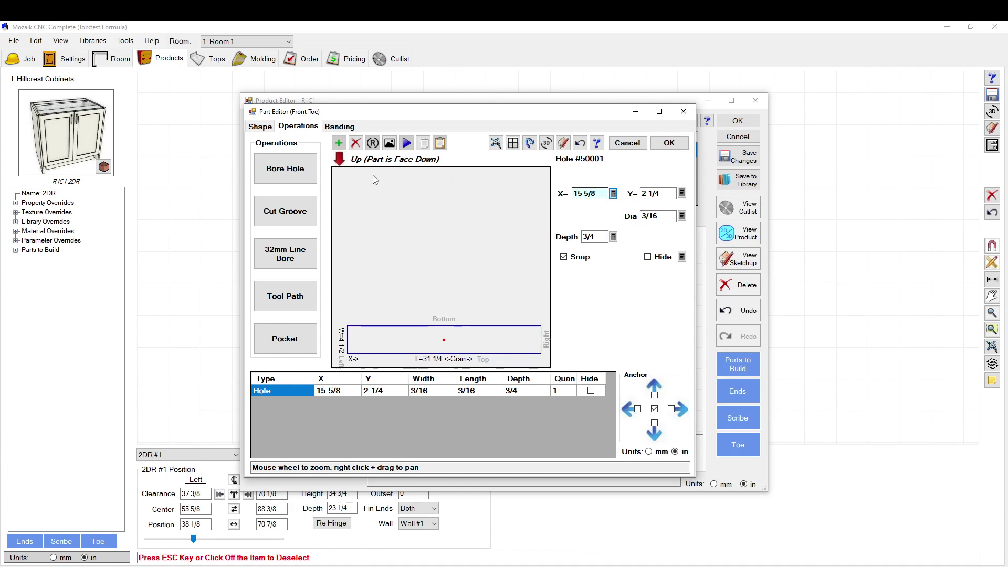
# Stretch-test the Front Toe's width and length to check the hole's position, and return to the part's operations
pyautogui.click(261, 127)
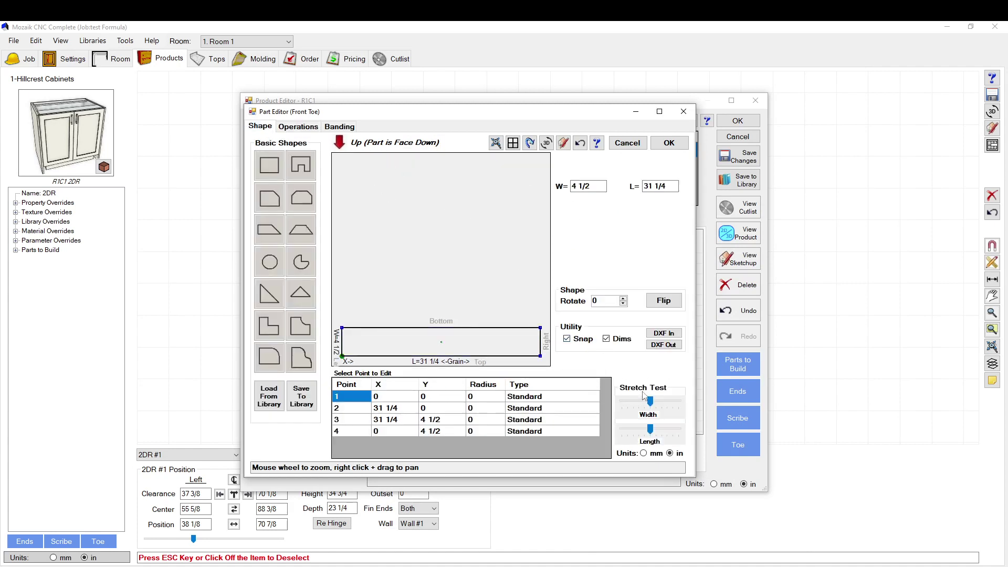
pyautogui.moveTo(650, 400); pyautogui.dragTo(648, 429)
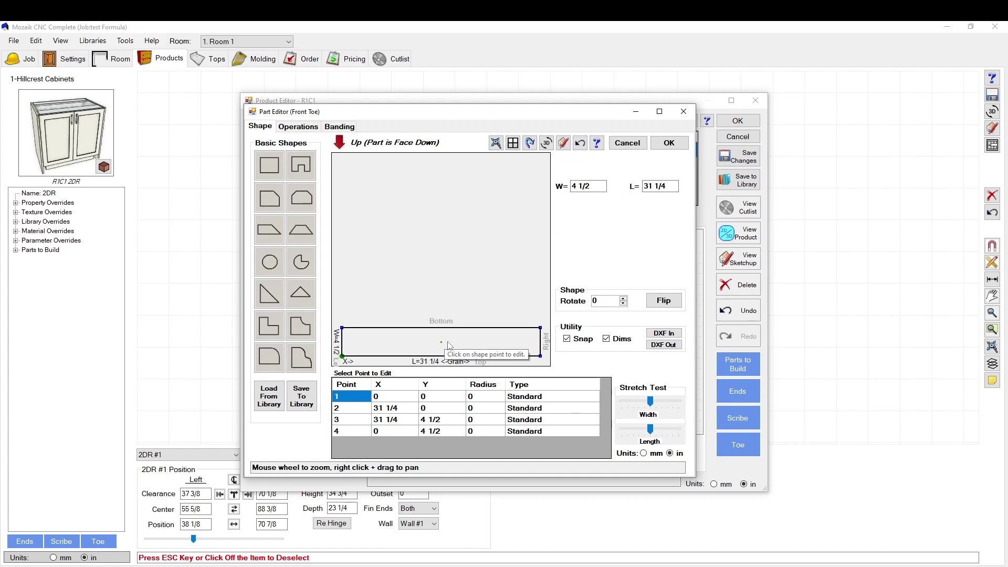
pyautogui.click(298, 126)
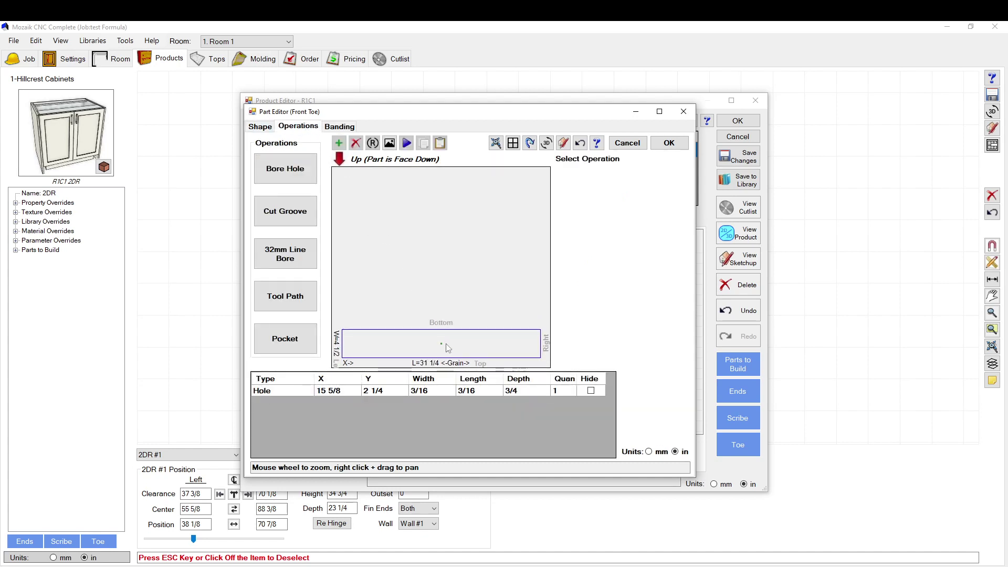
# Move the hole freehand to about X 13 1/16, Y 2 13/16 and stretch-test the Front Toe's width and length
pyautogui.moveTo(443, 348); pyautogui.dragTo(425, 340)
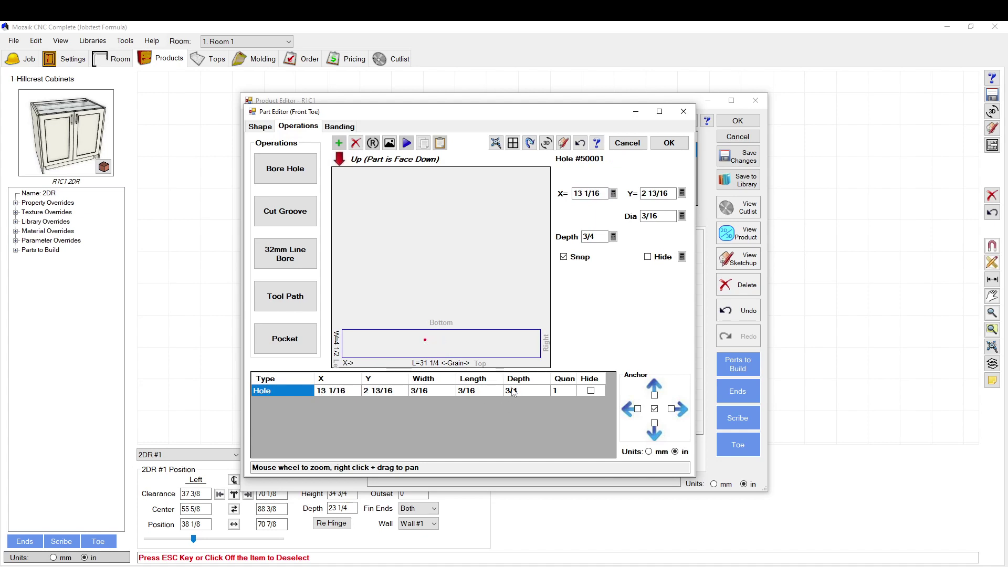
pyautogui.click(271, 128)
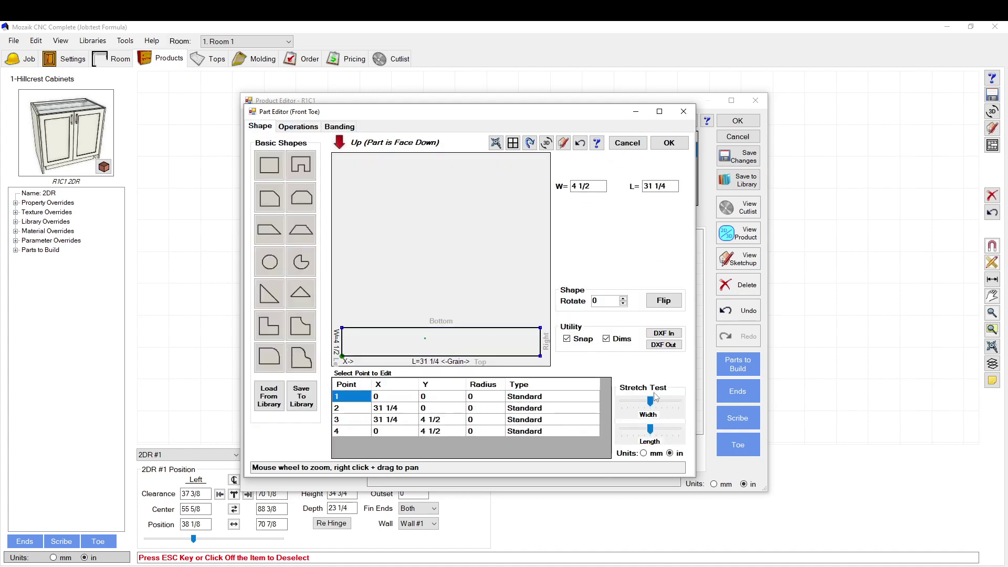
pyautogui.moveTo(650, 401); pyautogui.dragTo(688, 403)
pyautogui.moveTo(650, 429)
pyautogui.mouseDown()
pyautogui.moveTo(687, 434)
pyautogui.moveTo(649, 429)
pyautogui.mouseUp()
pyautogui.click(297, 127)
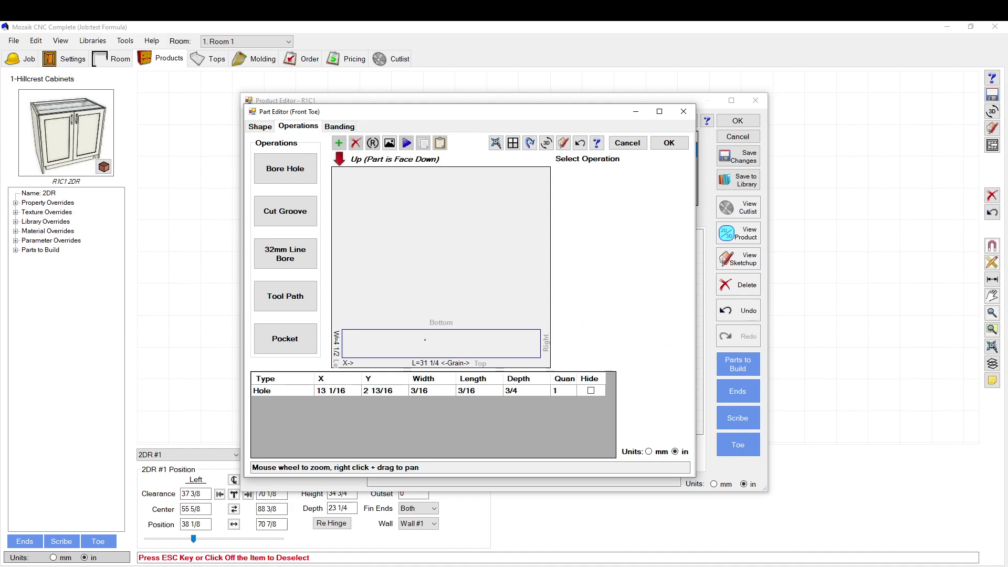
# Select the moved hole and give its X position the default formula PARTL/2
pyautogui.click(425, 340)
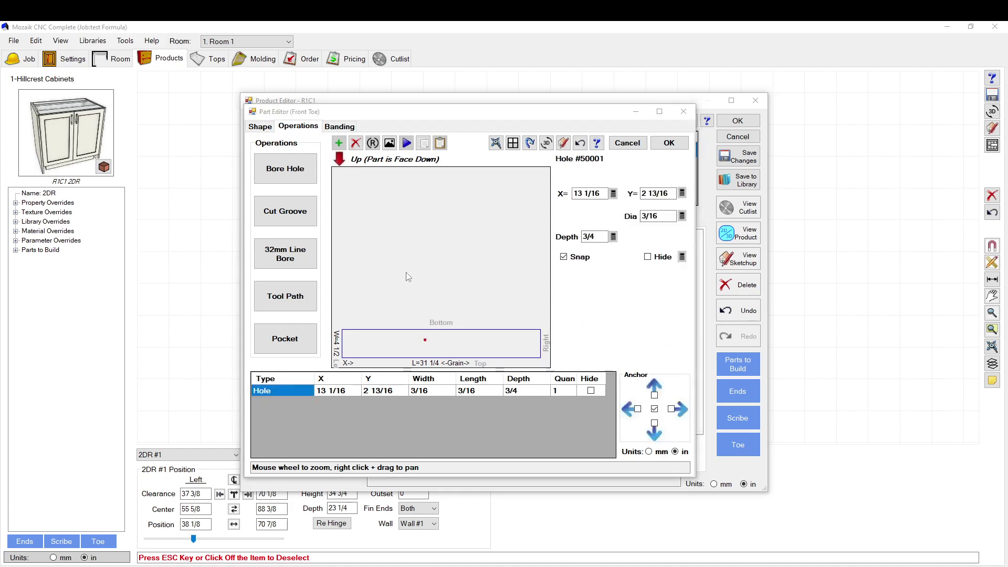
pyautogui.click(612, 193)
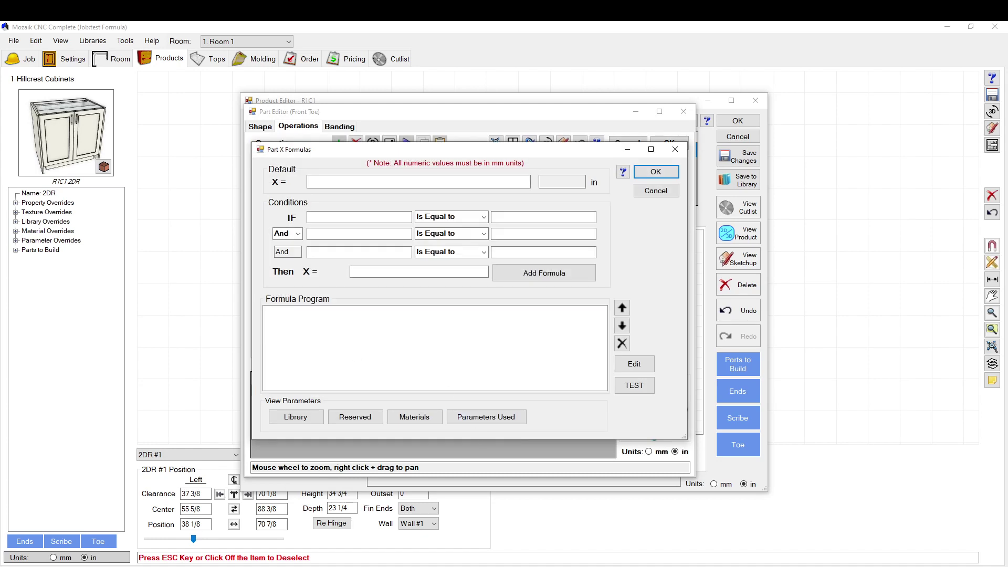
pyautogui.click(357, 180)
pyautogui.press('Return')
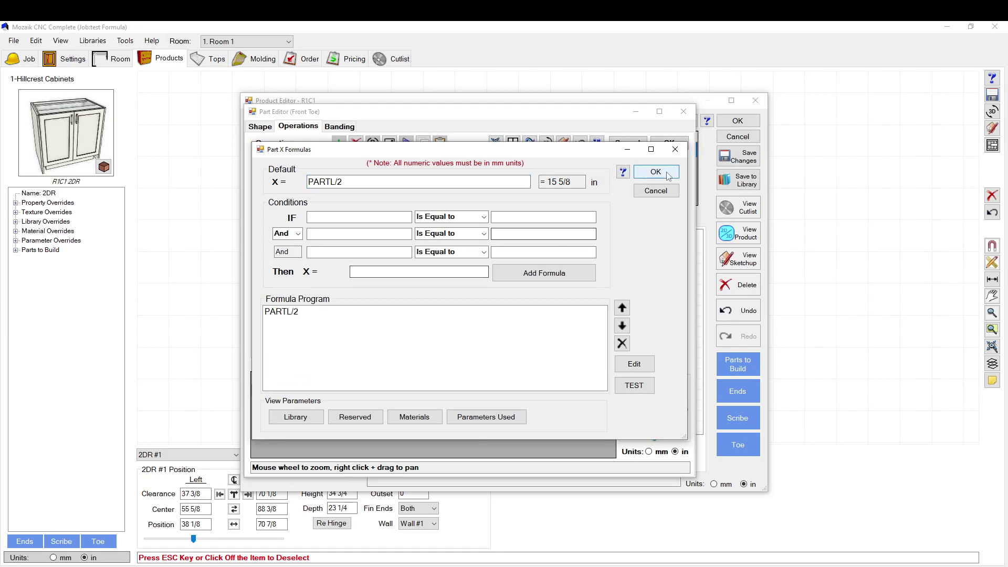
pyautogui.click(656, 172)
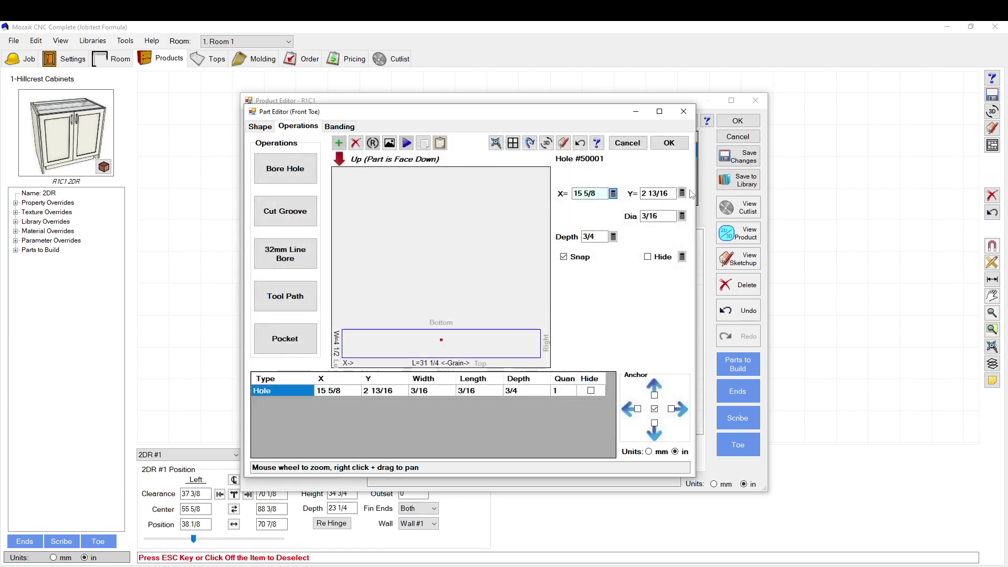
# Set the hole's default Y formula to PARTW/2 and apply it
pyautogui.click(682, 193)
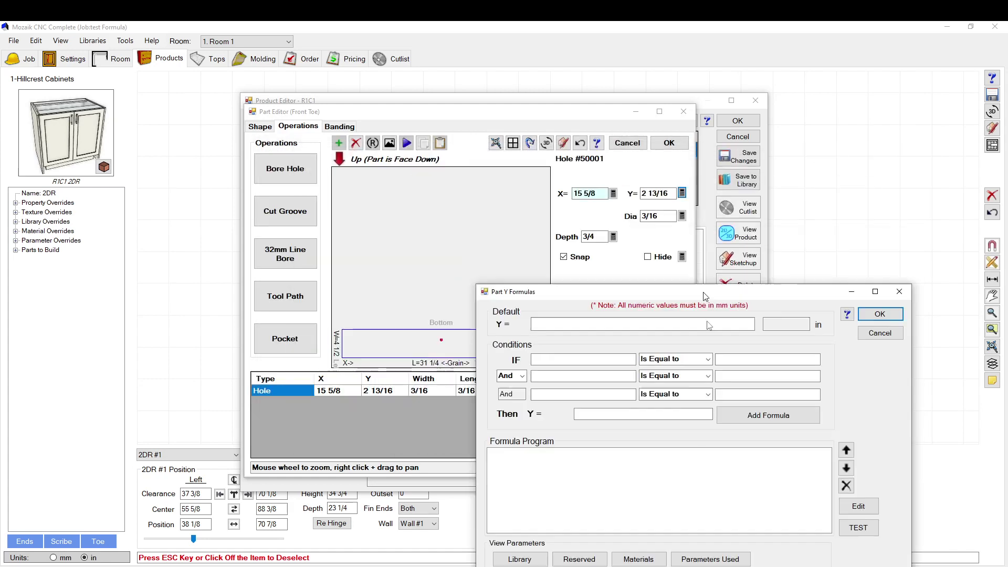
pyautogui.moveTo(476, 142); pyautogui.dragTo(568, 179)
pyautogui.click(516, 205)
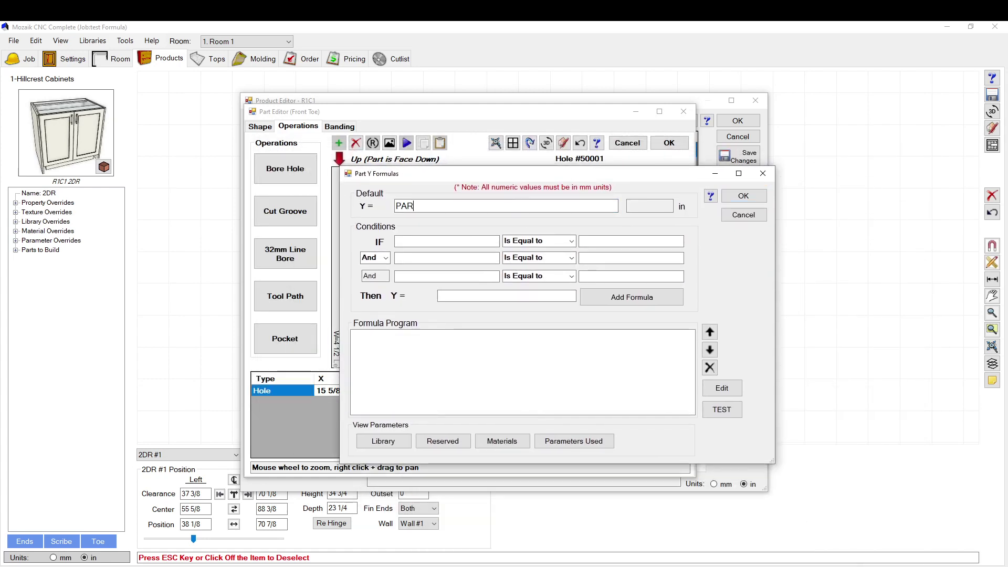
pyautogui.write('PARTW/2')
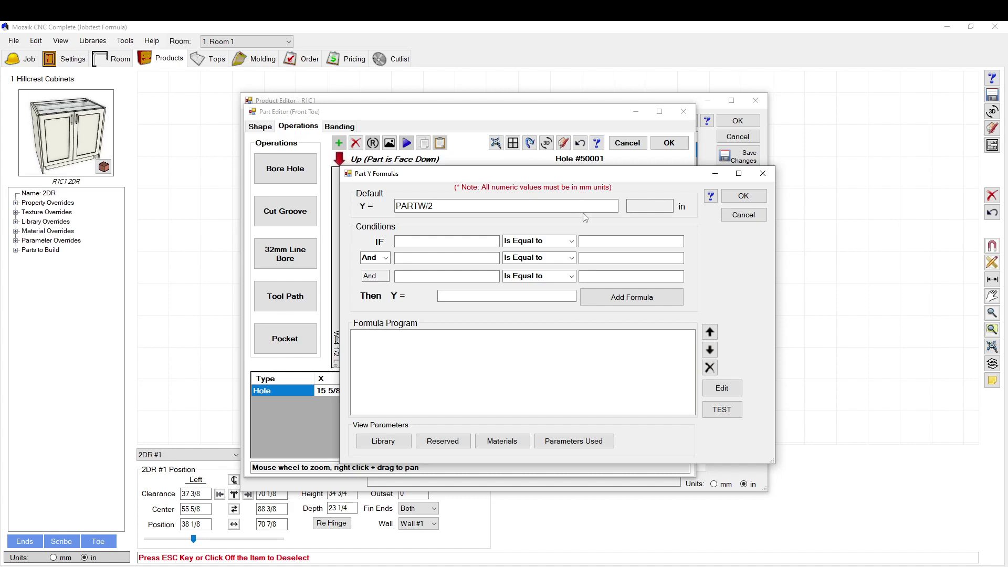
pyautogui.click(744, 196)
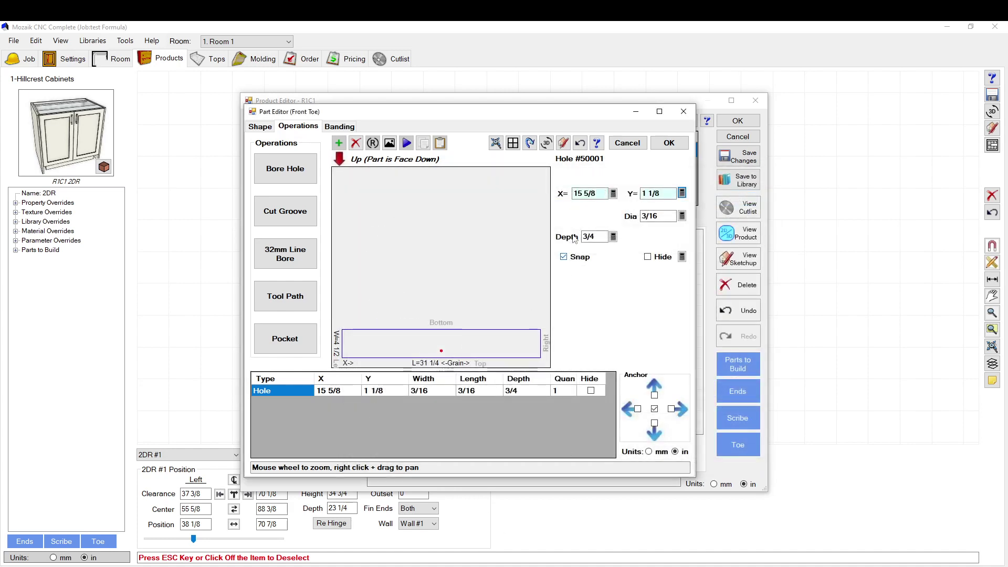
# Reopen the hole's Y position formula to check its evaluation, and compare it with the hole on the Front Toe drawing
pyautogui.click(681, 193)
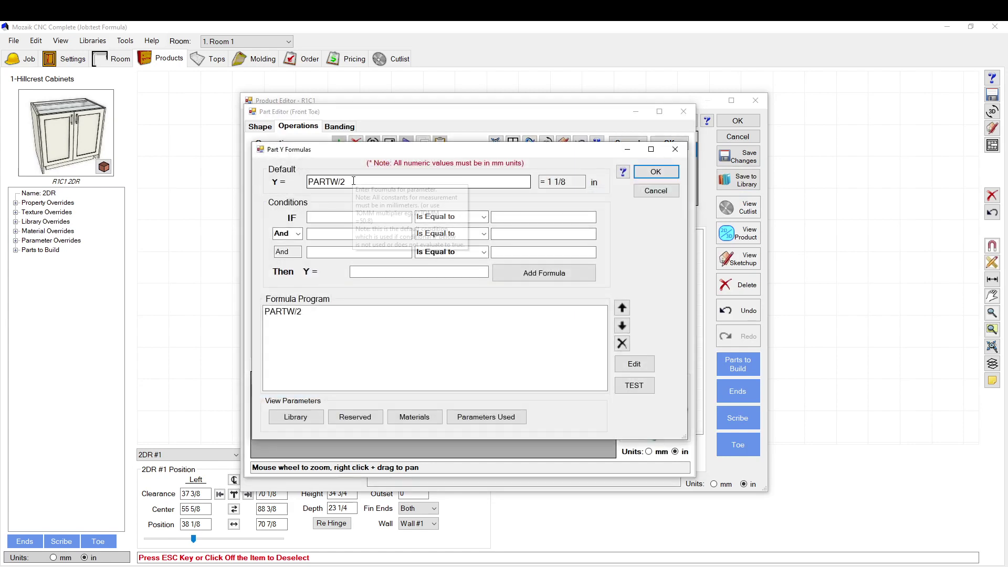
pyautogui.click(353, 181)
pyautogui.moveTo(406, 152); pyautogui.dragTo(502, 162)
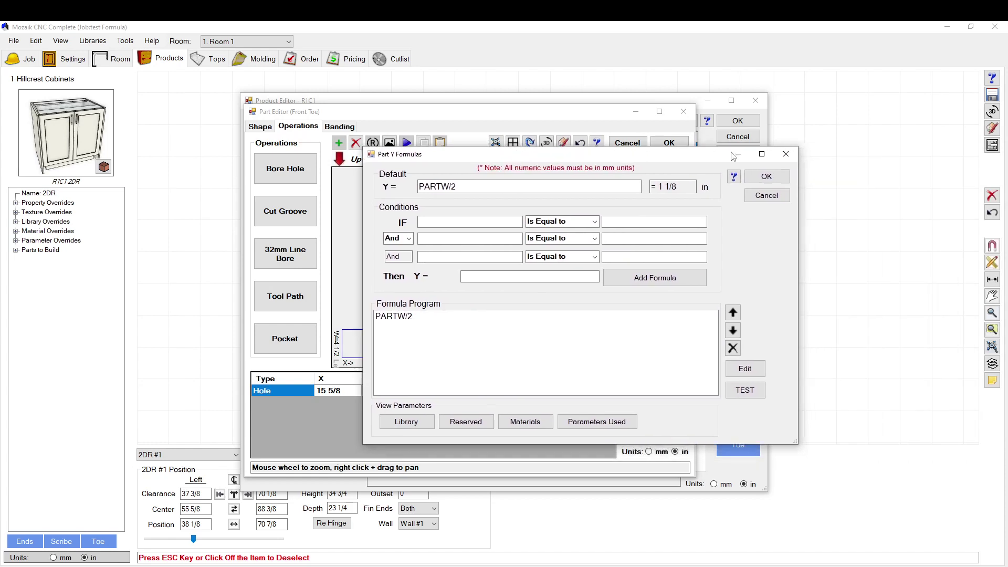
pyautogui.click(766, 176)
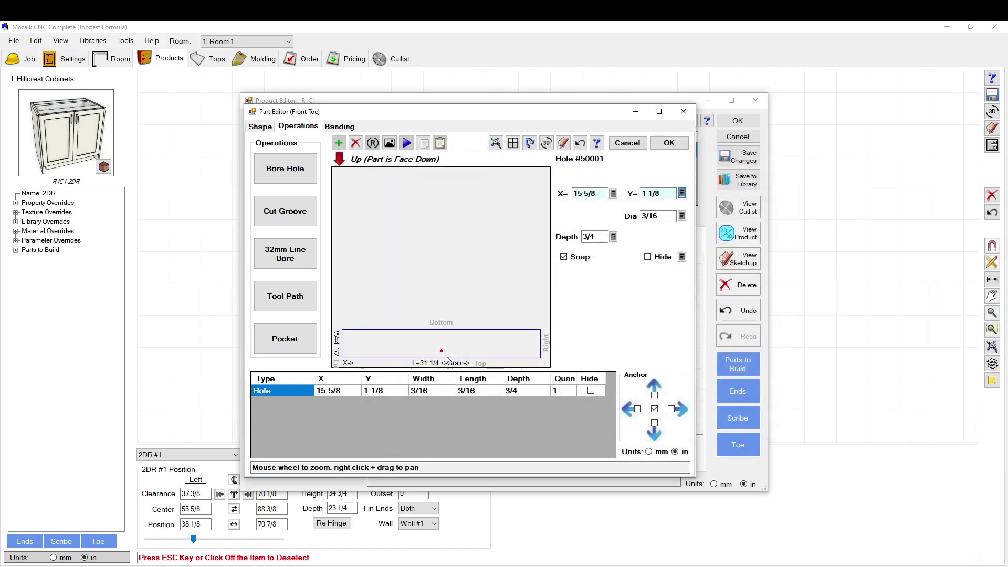
# Try PARTW as the hole's default Y formula to check the hole's placement, and set the formula back to PARTW/2
pyautogui.click(682, 193)
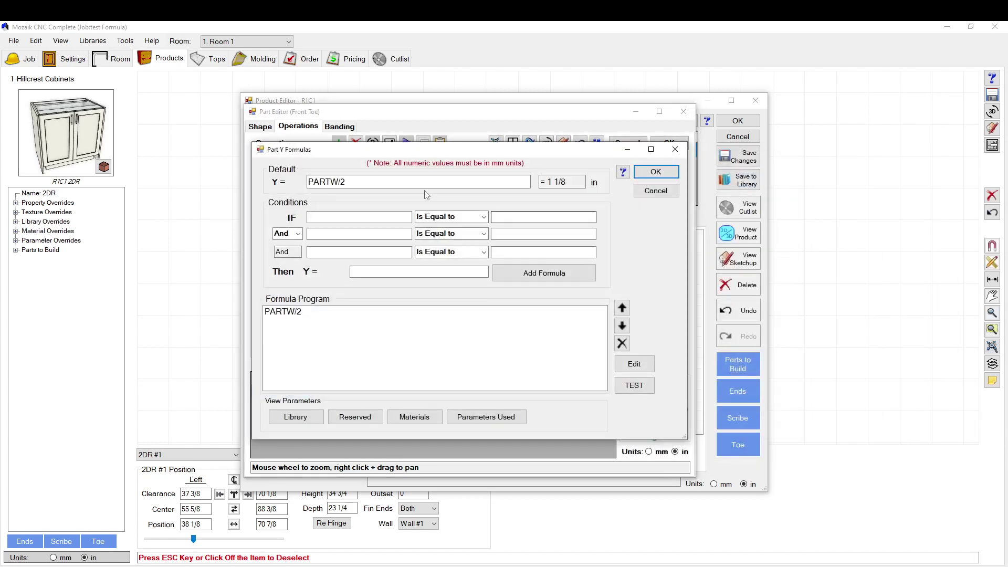
pyautogui.click(656, 191)
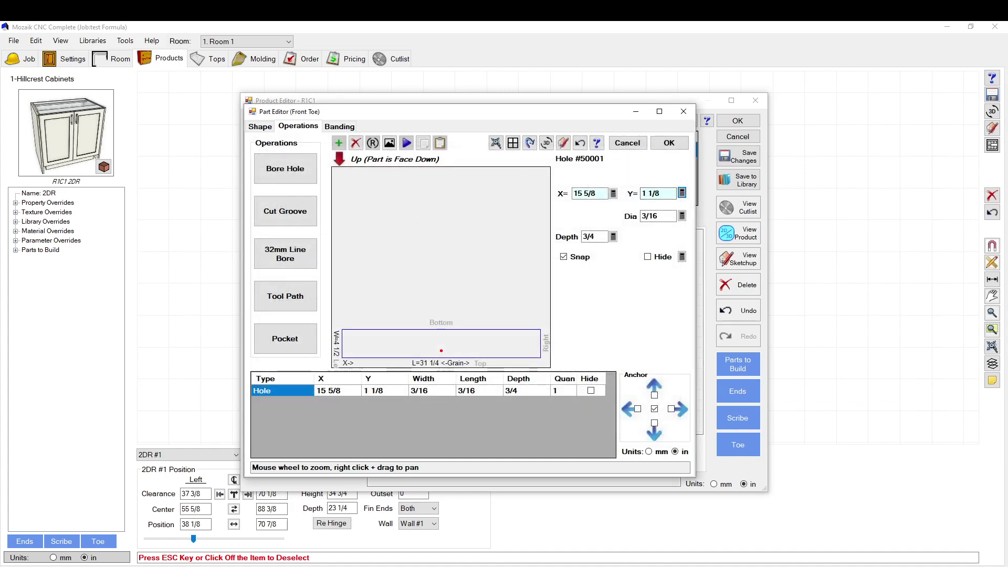
pyautogui.click(682, 193)
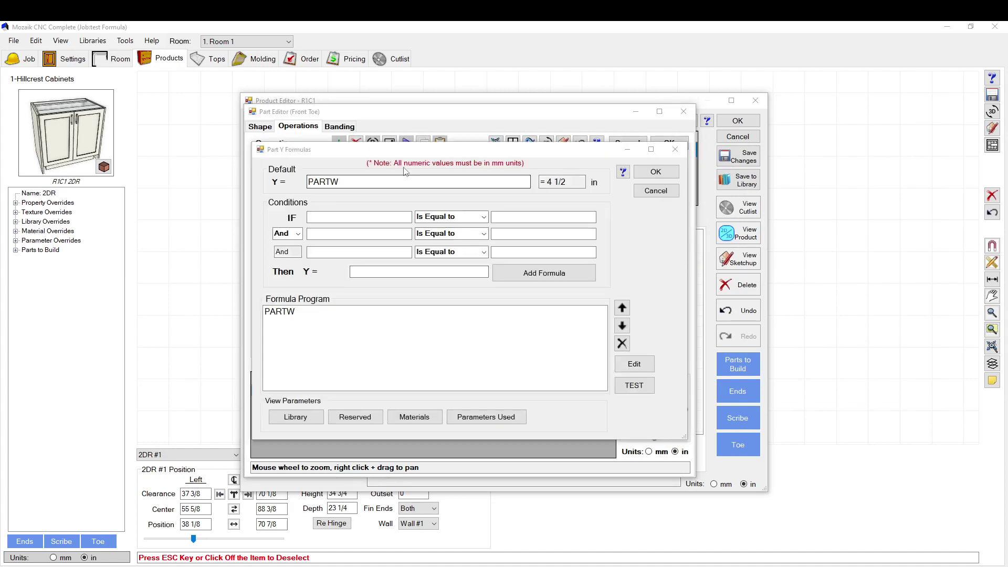
pyautogui.moveTo(410, 158); pyautogui.dragTo(451, 380)
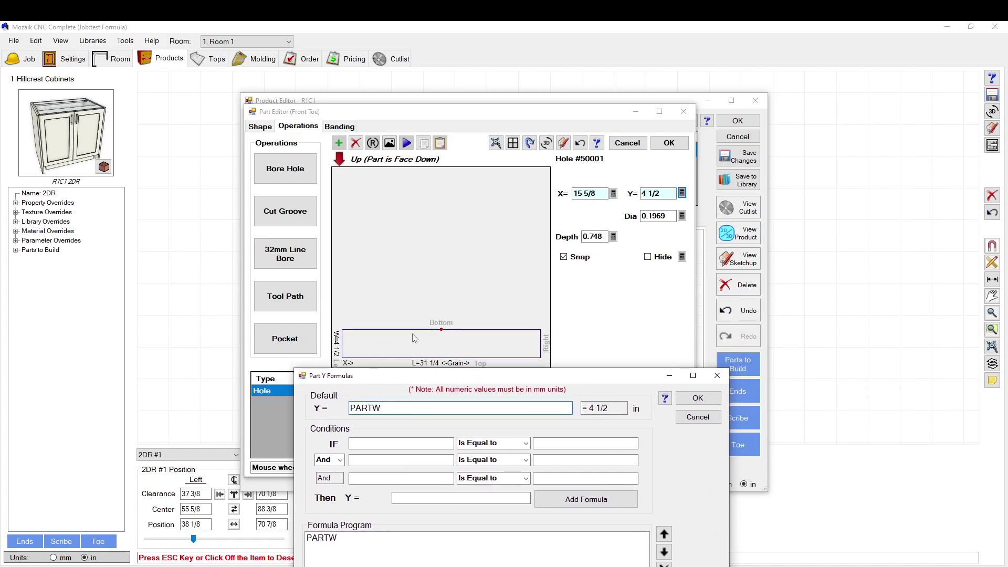
pyautogui.moveTo(469, 377); pyautogui.dragTo(619, 191)
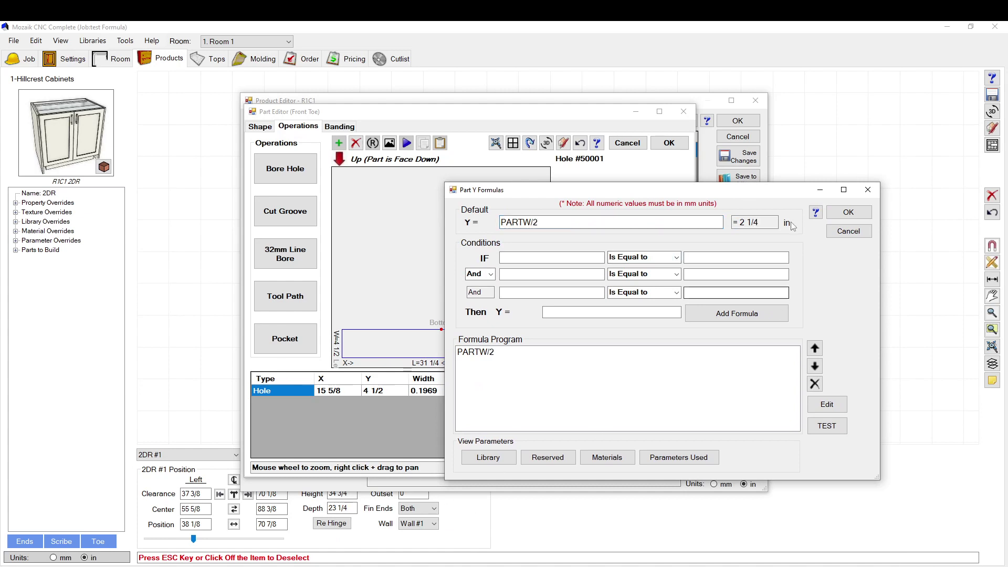
pyautogui.click(848, 212)
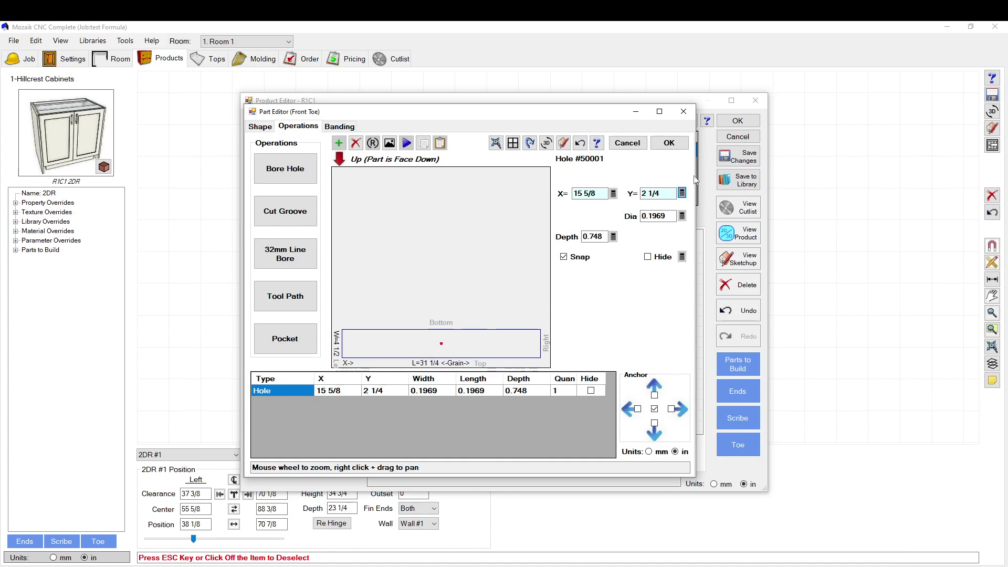
# Offset the hole by one inch by setting its default Y formula to (PARTW/2)+(1*TOMM) and apply it
pyautogui.click(682, 193)
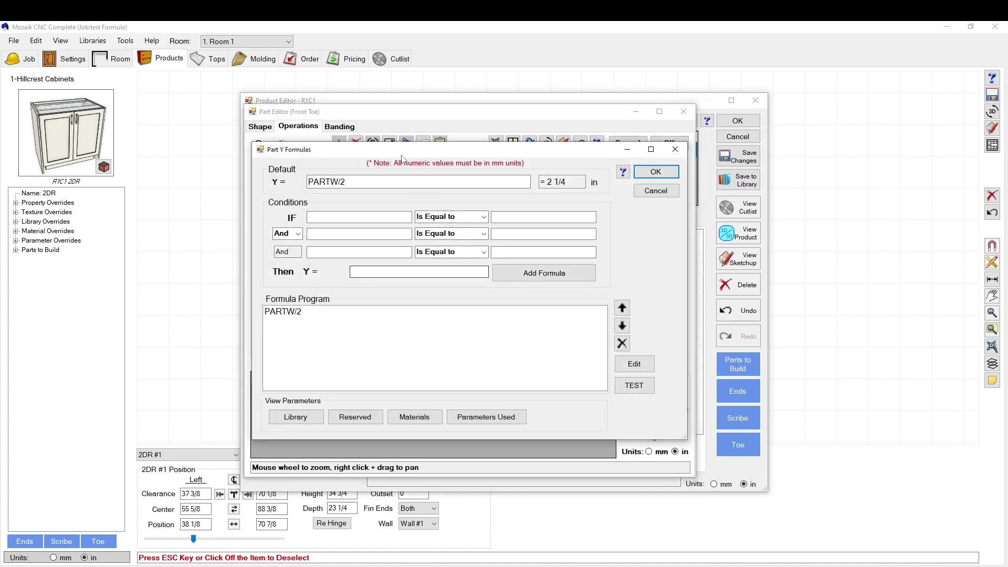
pyautogui.moveTo(408, 153); pyautogui.dragTo(593, 191)
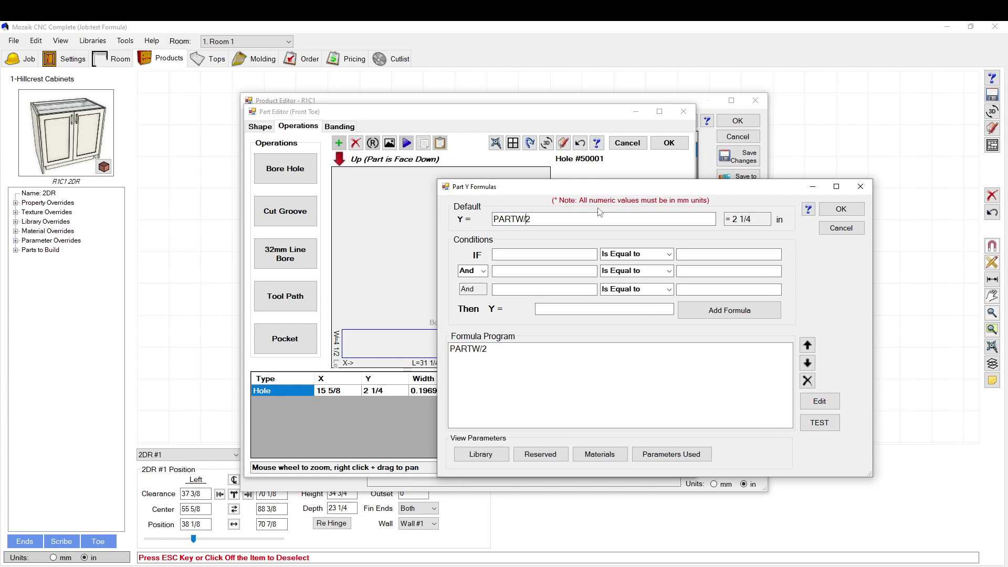
pyautogui.write('(0')
pyautogui.press('BackSpace')
pyautogui.write('OMM')
pyautogui.write('(')
pyautogui.click(618, 369)
pyautogui.click(764, 218)
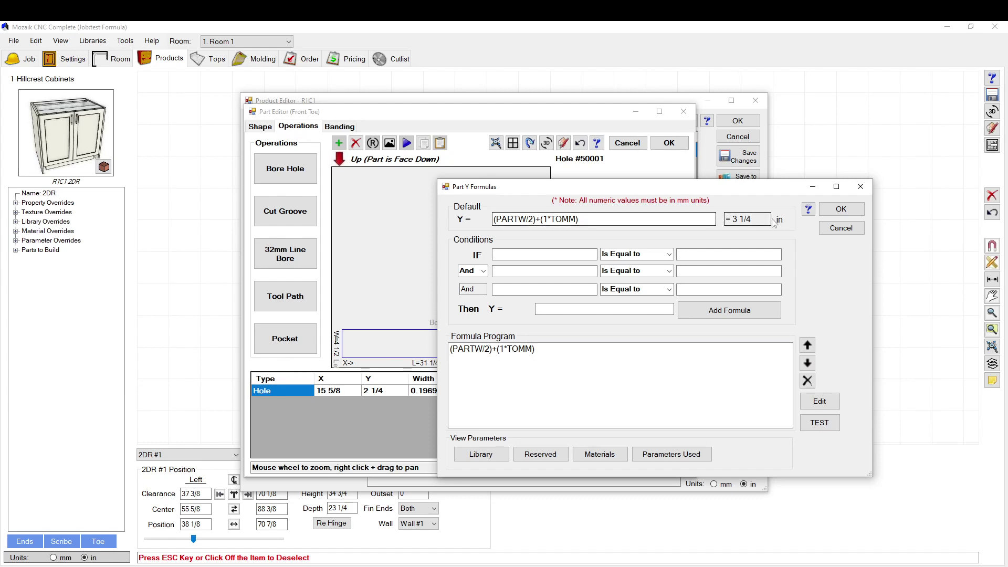
pyautogui.click(840, 209)
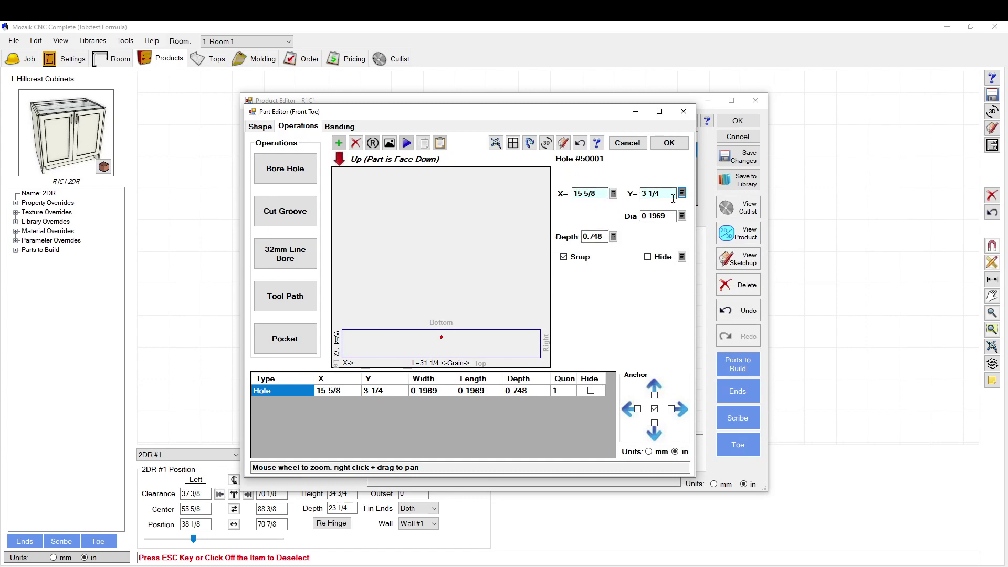
# Open the hole's depth formula and look up the Toe part type among the cabinet parts in the material template
pyautogui.click(614, 236)
pyautogui.moveTo(484, 181); pyautogui.dragTo(562, 183)
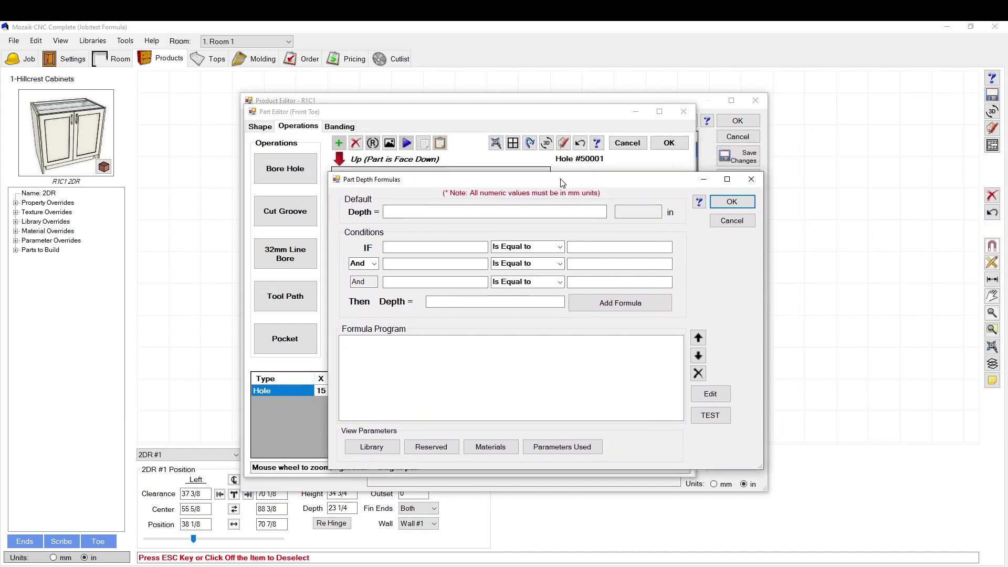
pyautogui.click(486, 448)
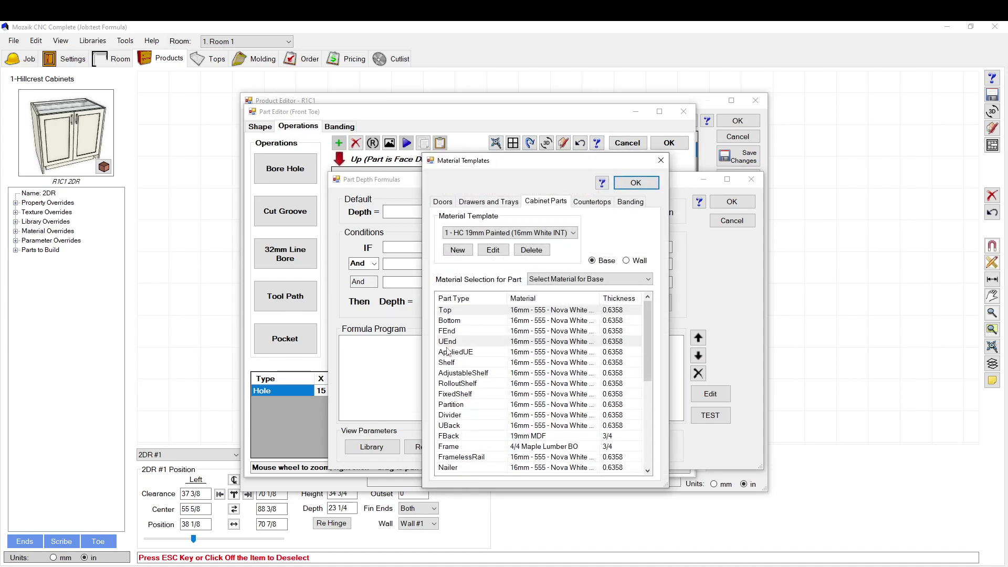
pyautogui.scroll(-2, 462, 346)
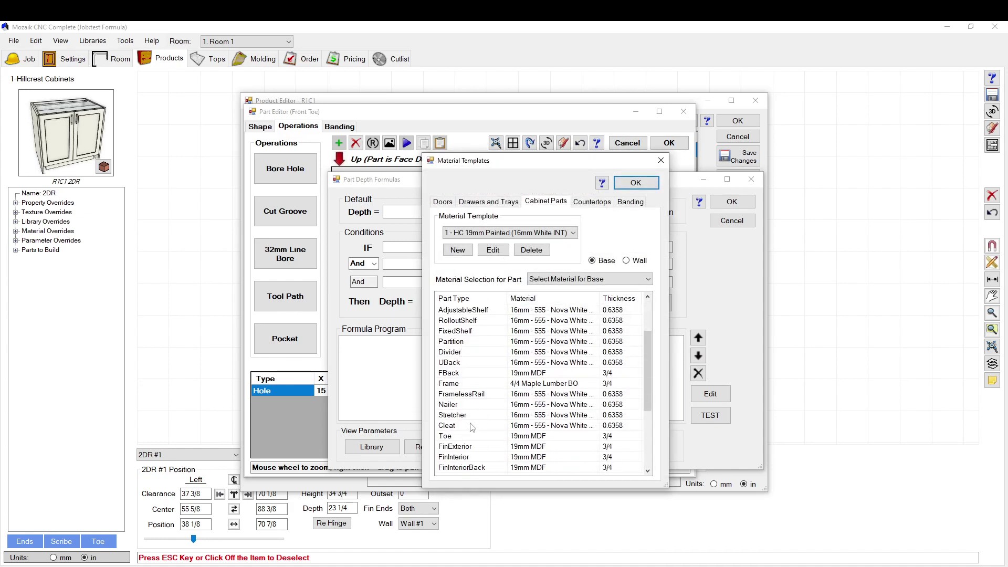
pyautogui.click(452, 437)
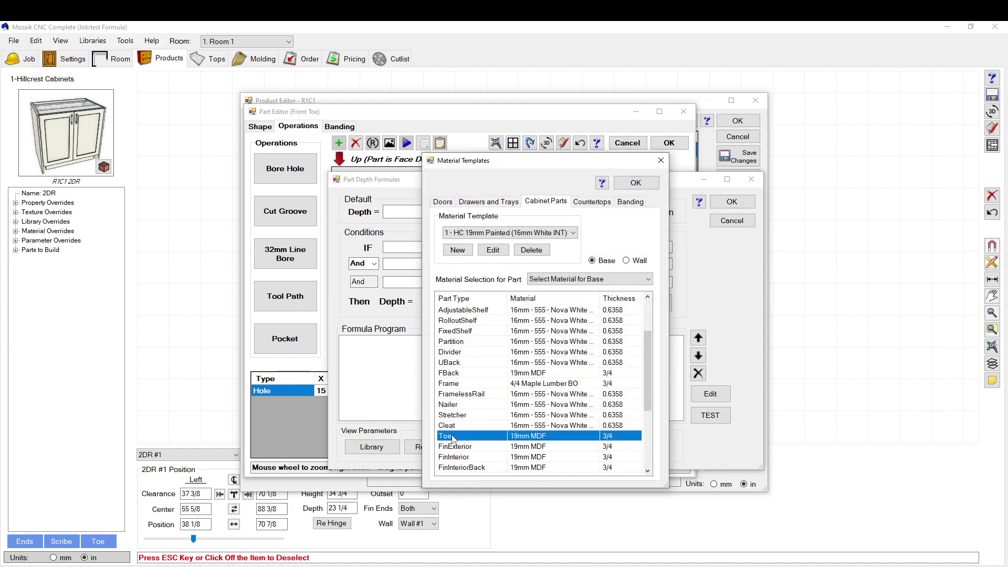
pyautogui.scroll(2, 452, 414)
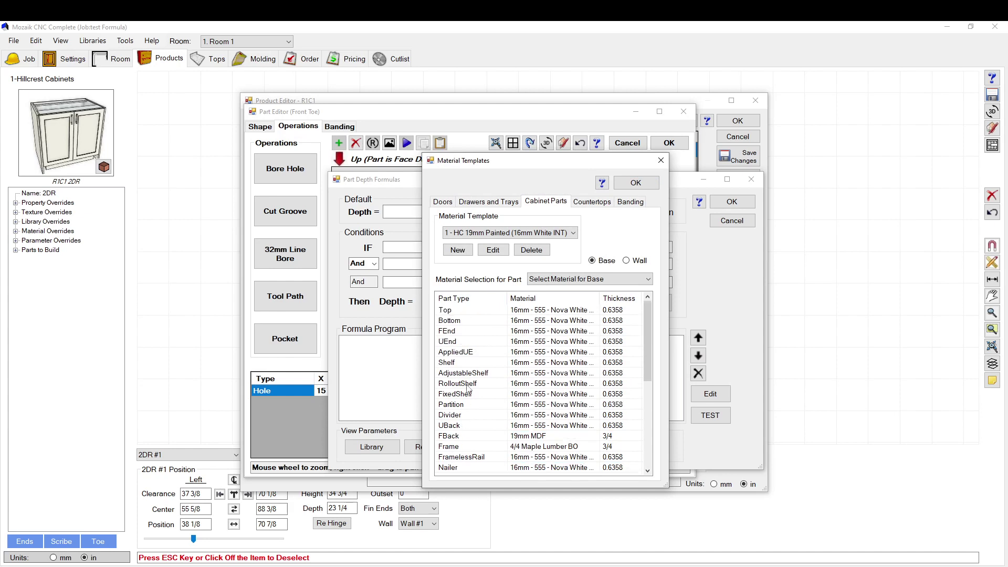
pyautogui.scroll(-2, 461, 409)
pyautogui.scroll(2, 459, 378)
pyautogui.scroll(-2, 454, 414)
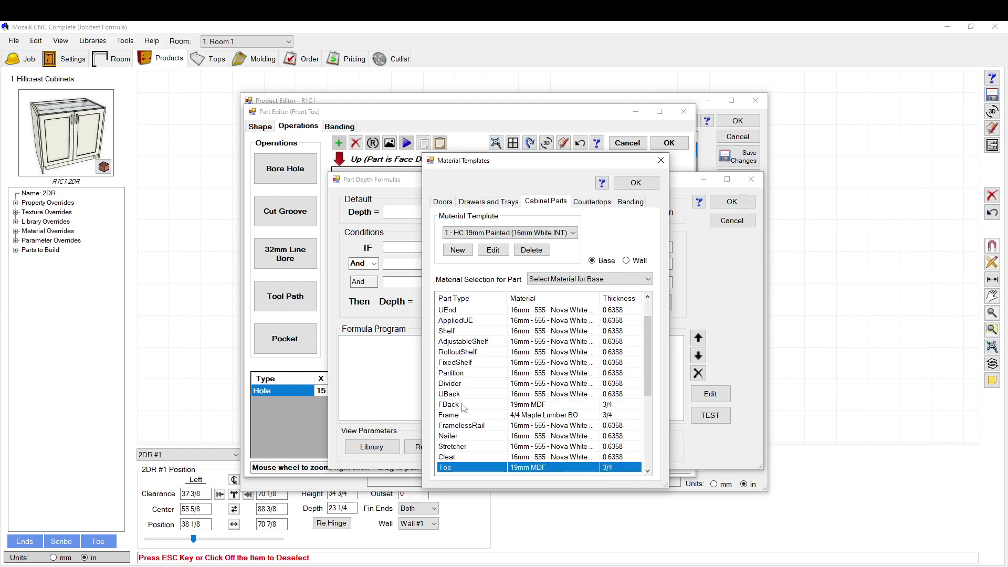
pyautogui.scroll(-1, 464, 408)
pyautogui.scroll(-3, 447, 402)
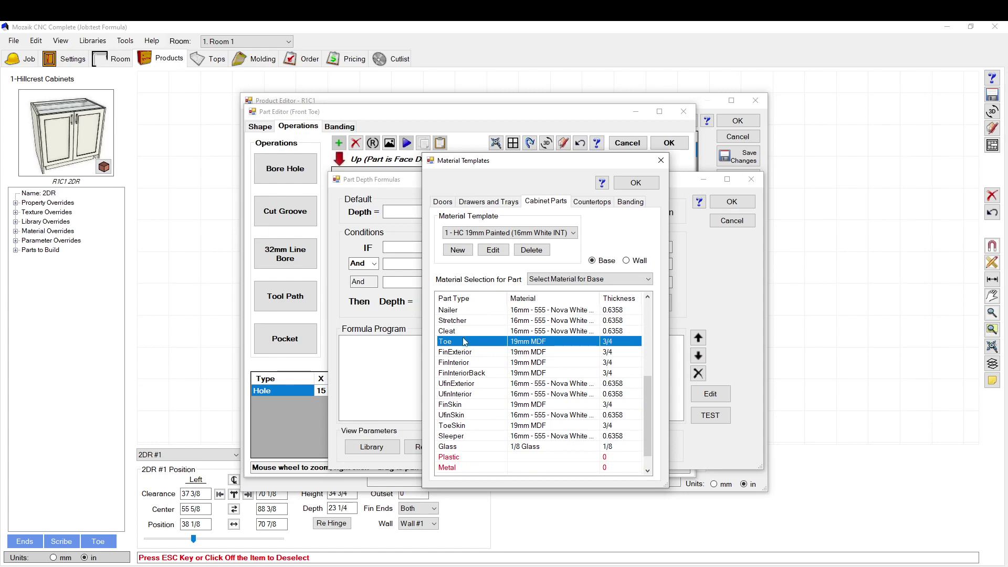
pyautogui.moveTo(523, 162); pyautogui.dragTo(518, 166)
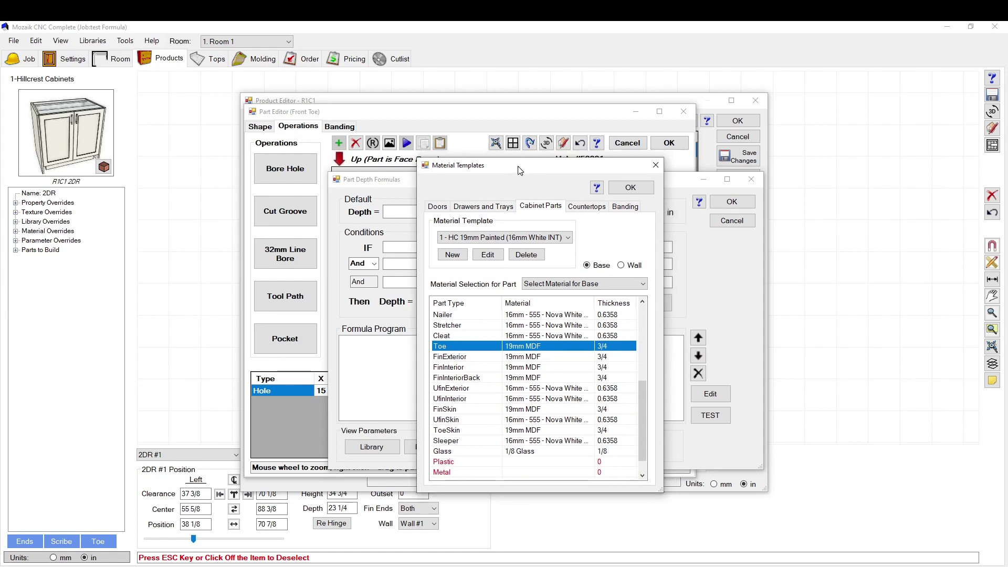
pyautogui.click(655, 164)
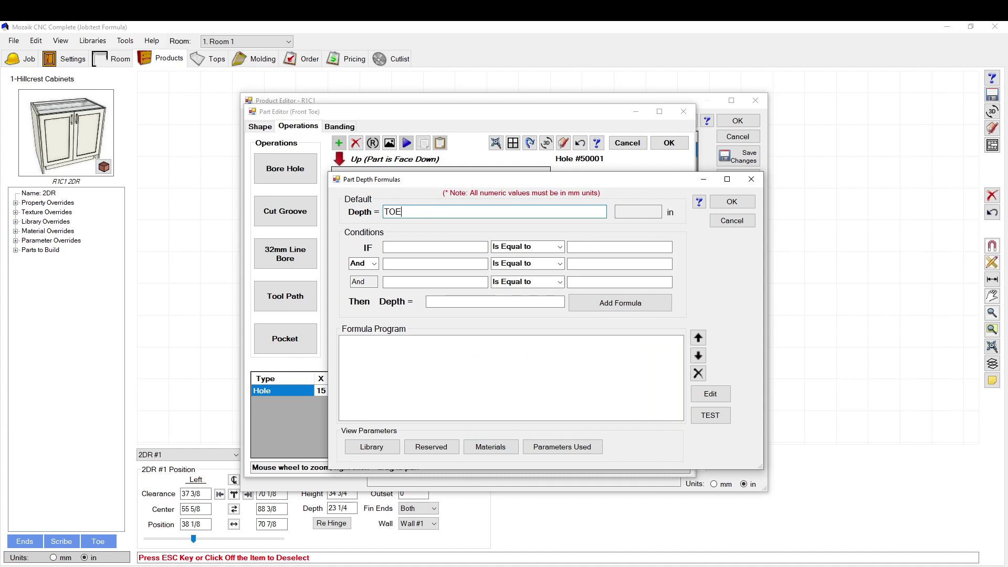
# Set the hole's default depth formula to the toe material thickness, TOE.TH, and apply it
pyautogui.press('Return')
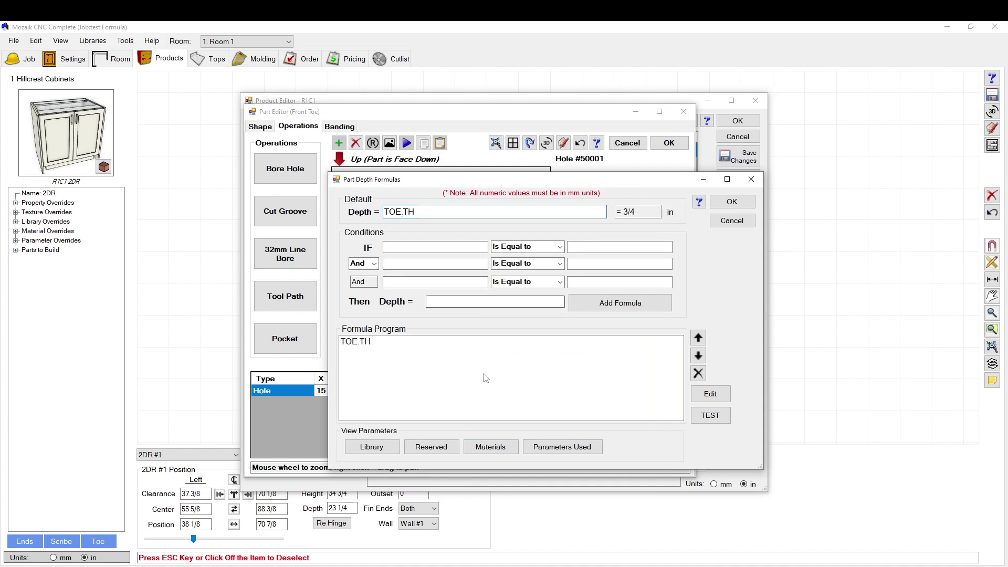
pyautogui.click(627, 213)
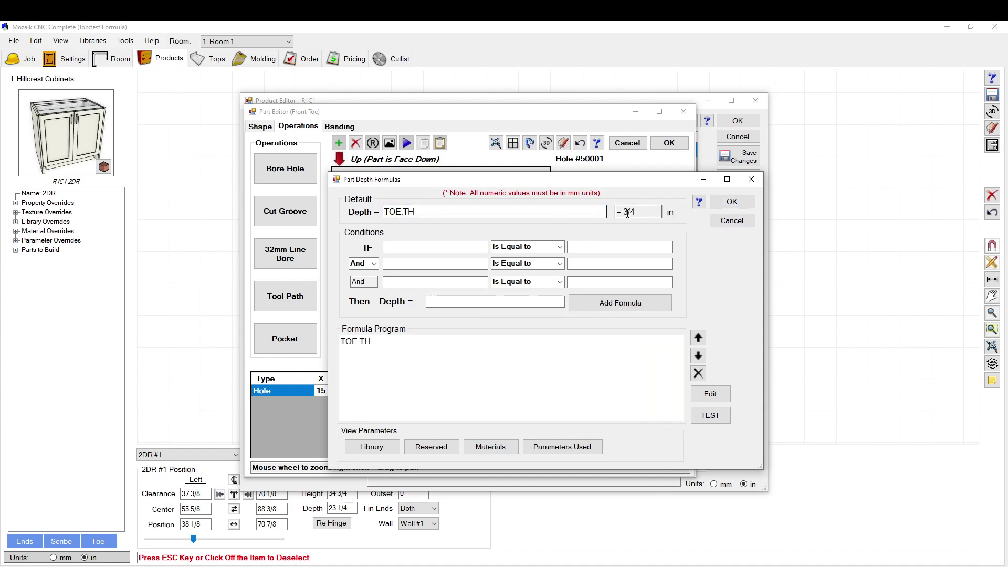
pyautogui.click(731, 201)
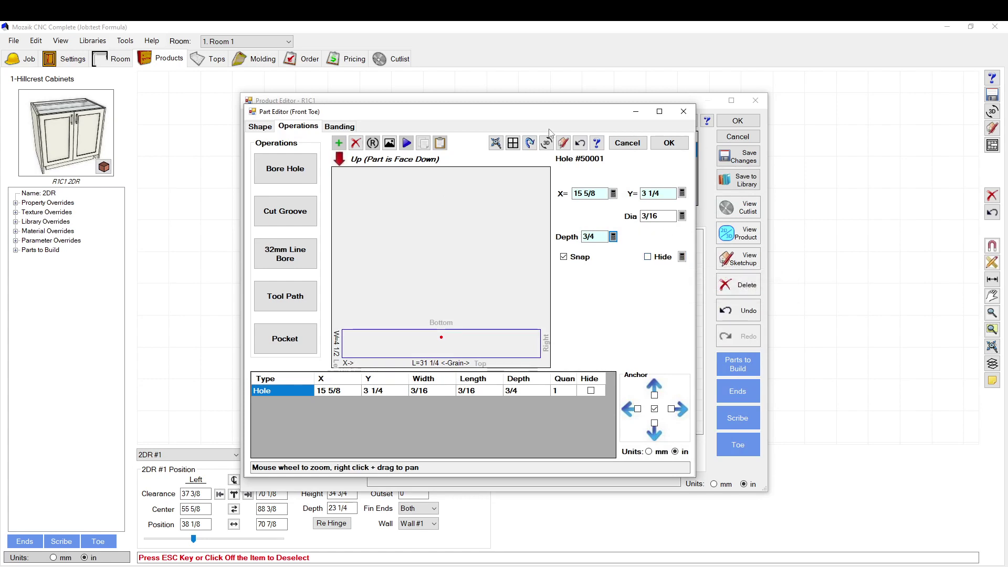
# Add a conditional formula to the hole's Hide setting: if PARTL is greater than 36, Hide equals 1
pyautogui.click(682, 256)
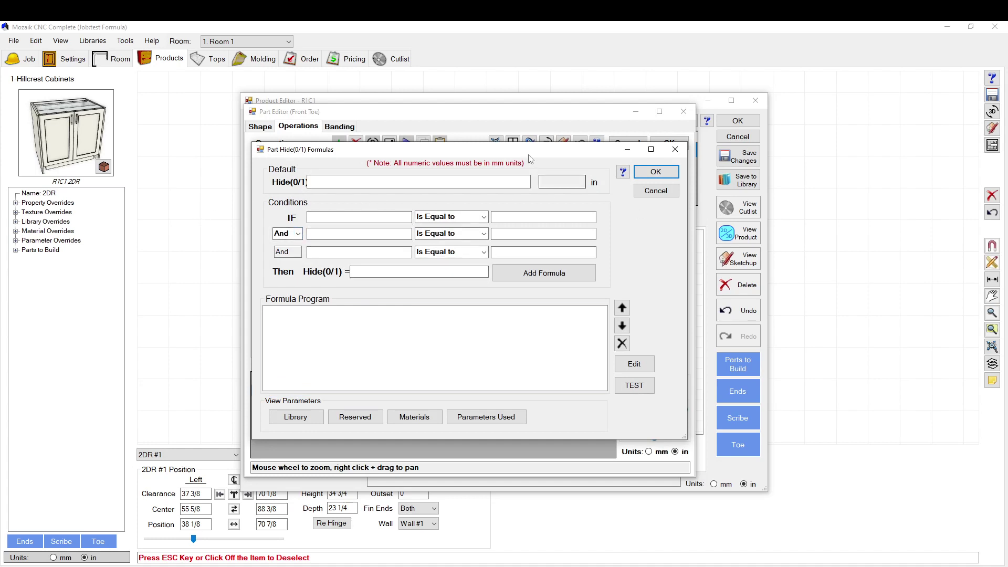
pyautogui.moveTo(530, 155); pyautogui.dragTo(762, 173)
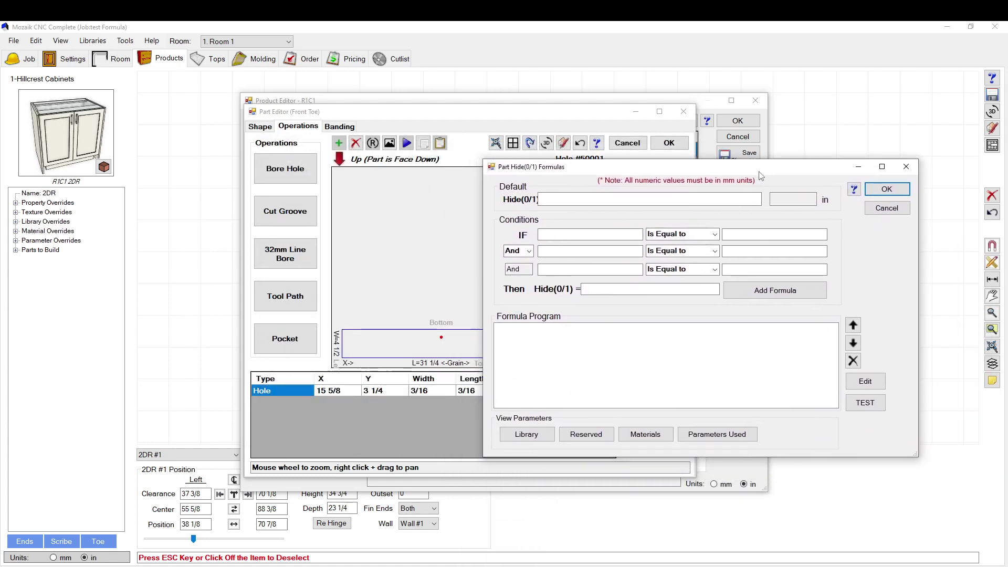
pyautogui.click(584, 234)
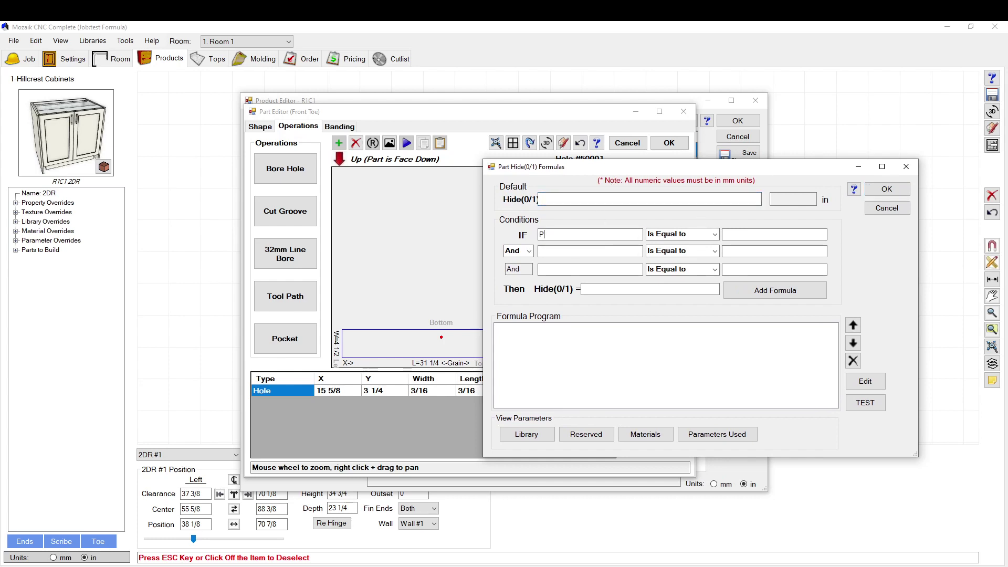
pyautogui.write('PARTL')
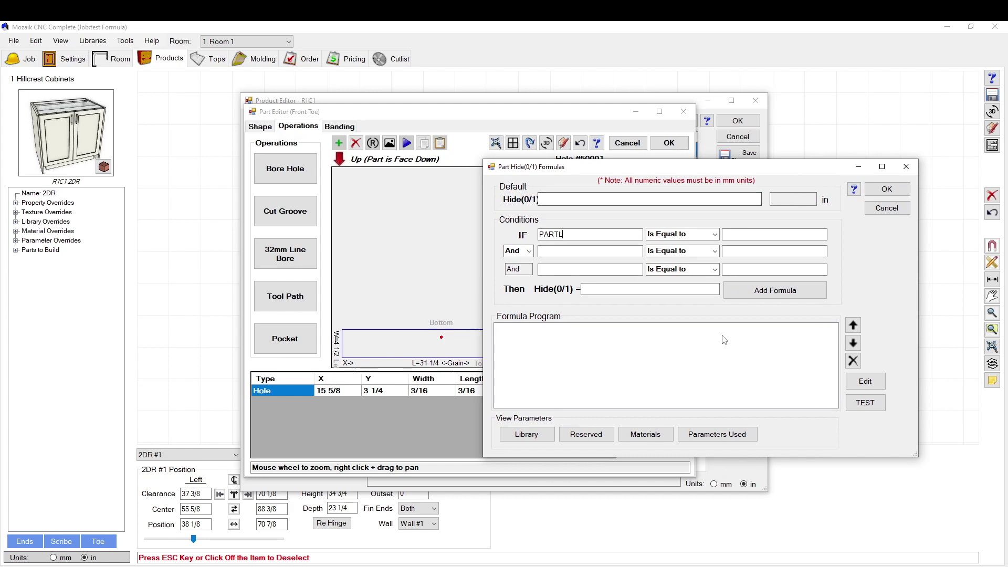
pyautogui.click(703, 234)
pyautogui.click(682, 262)
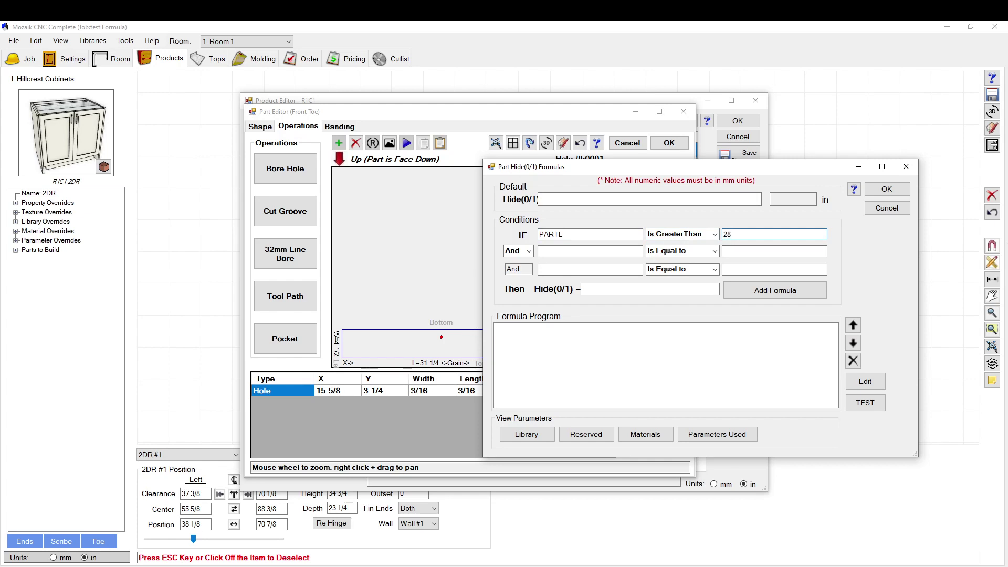
pyautogui.write('36')
pyautogui.click(612, 288)
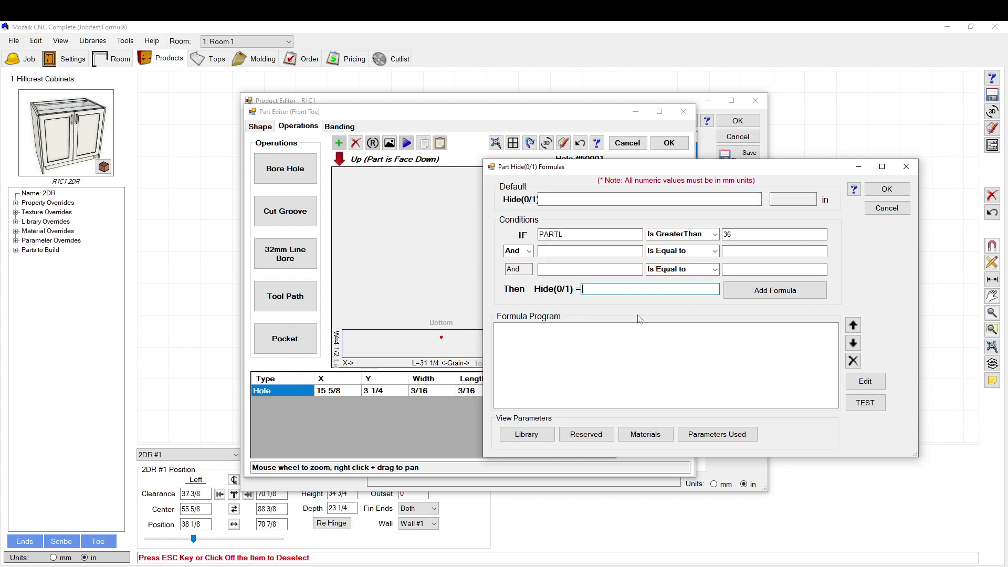
pyautogui.write('1')
pyautogui.click(758, 295)
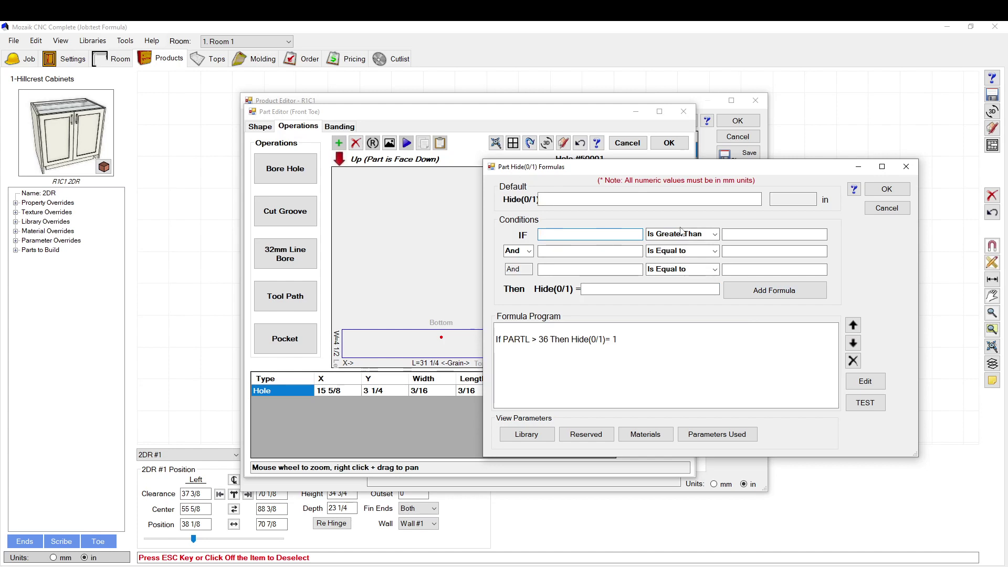
# Add a second Hide condition for the hole: if PARTL is less than or equal to 36, Hide equals 0
pyautogui.write('PARTL')
pyautogui.click(680, 234)
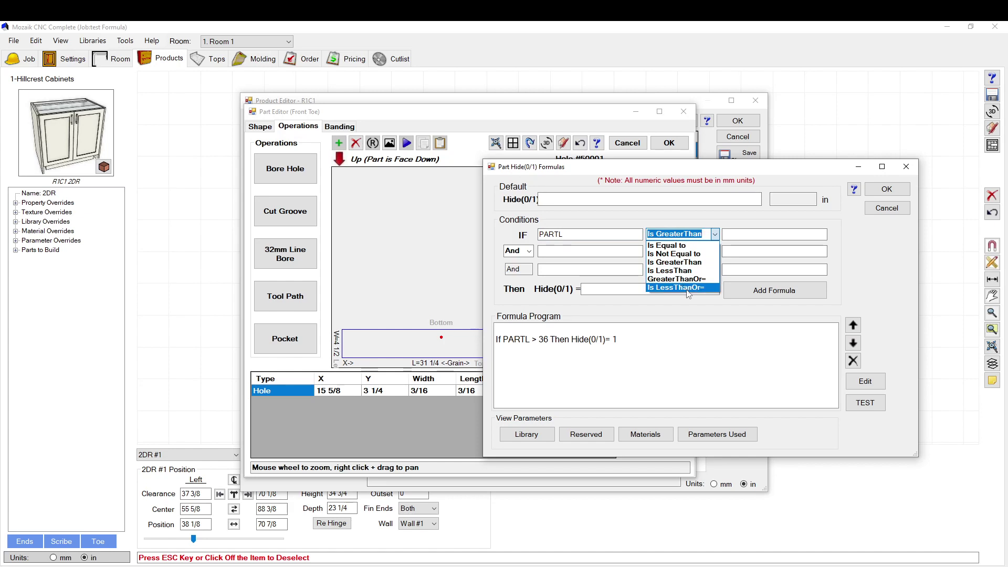
pyautogui.click(674, 288)
pyautogui.click(783, 234)
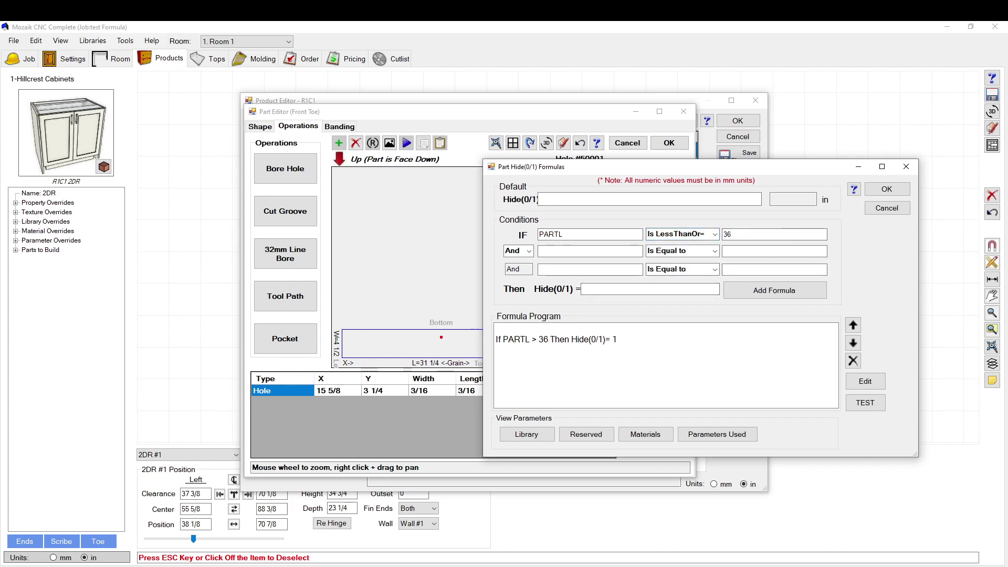
pyautogui.click(603, 290)
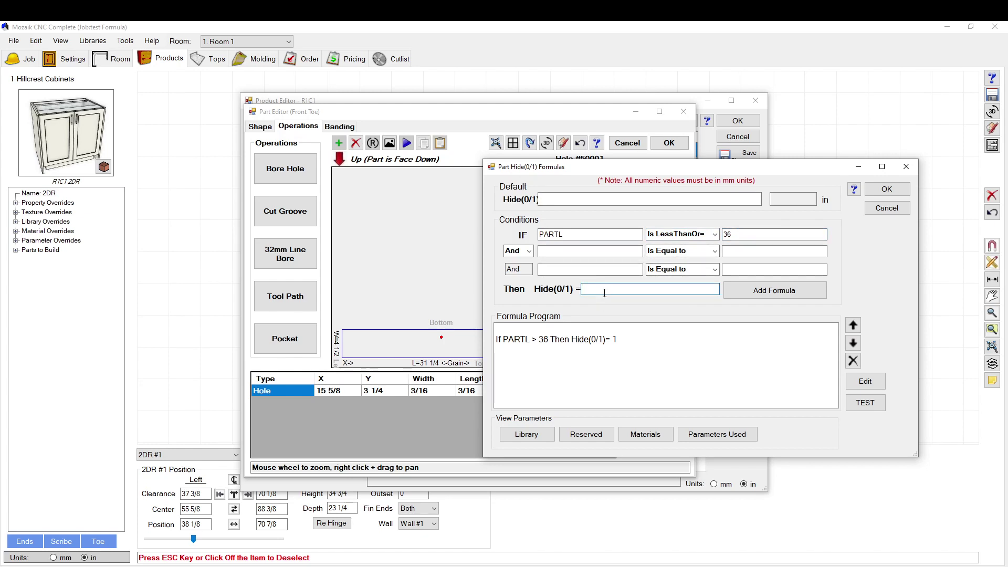
pyautogui.click(802, 289)
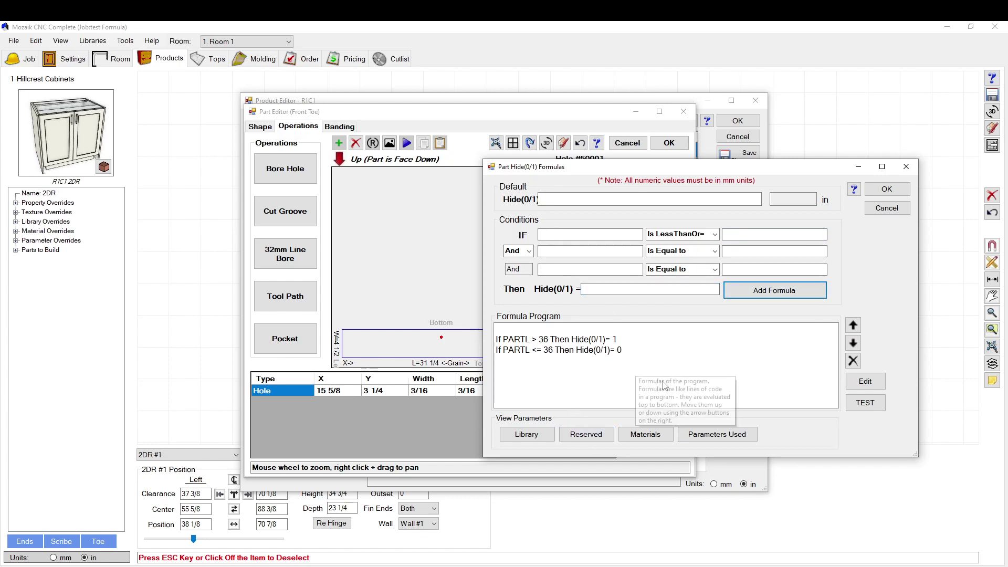
# Update the less-than-or-equal Hide condition so PARTL is compared with 36*TOMM
pyautogui.click(607, 351)
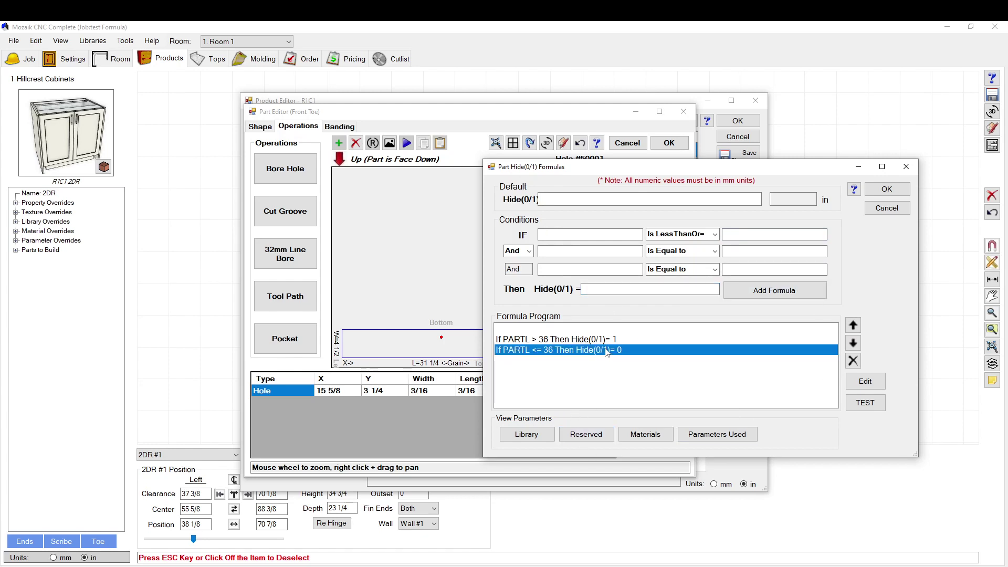
pyautogui.click(865, 382)
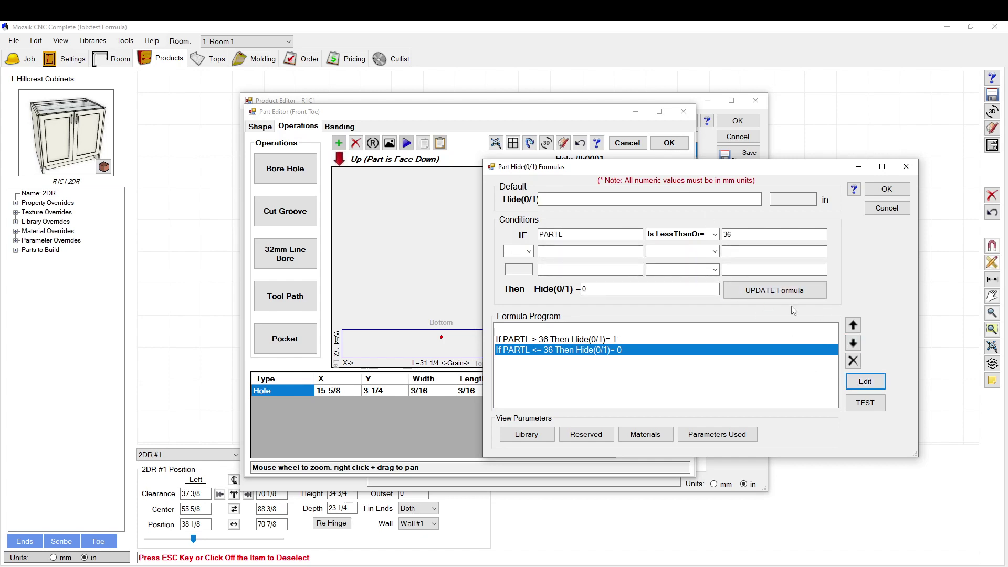
pyautogui.click(641, 340)
pyautogui.click(641, 350)
pyautogui.click(765, 236)
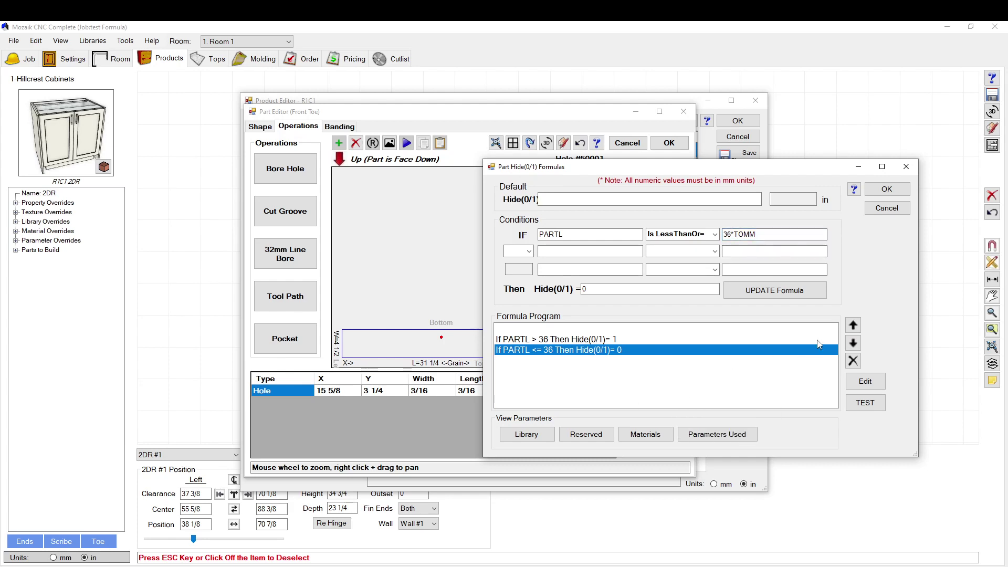
pyautogui.click(772, 290)
# Update the greater-than Hide condition to compare PARTL with 36*TOMM, and accept the formulas and the part edits
pyautogui.click(602, 339)
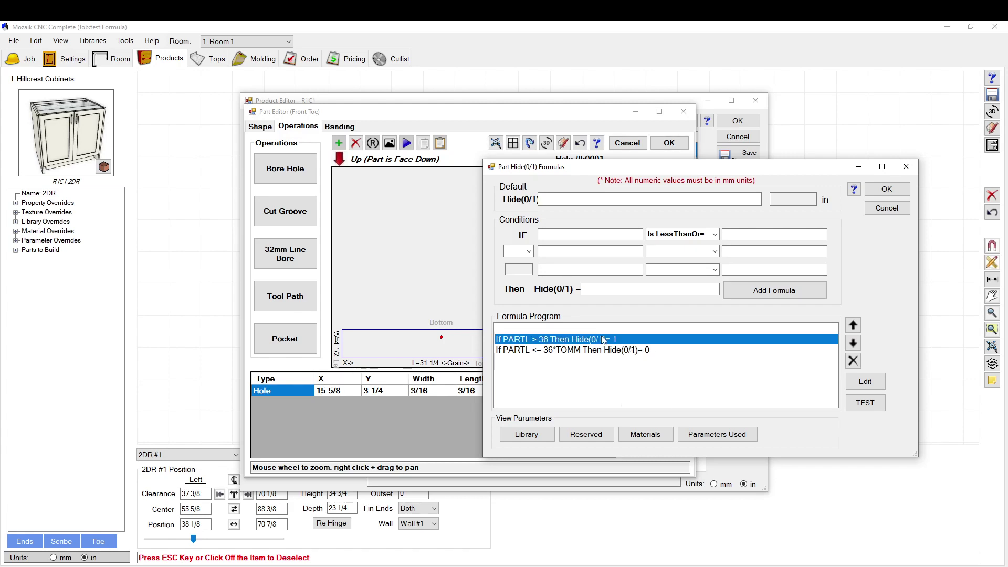
pyautogui.click(865, 382)
pyautogui.click(779, 234)
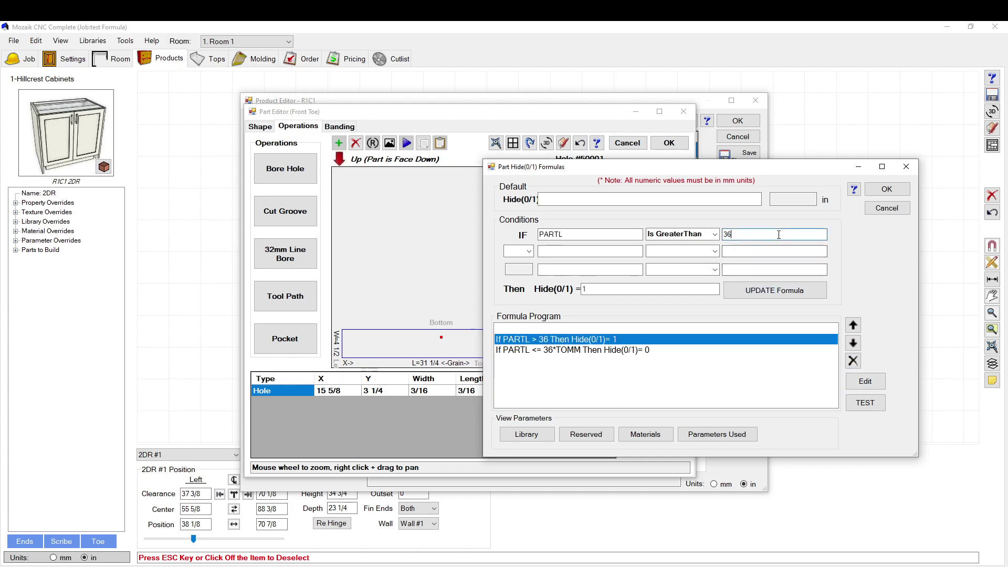
pyautogui.write('*TOMM')
pyautogui.click(772, 291)
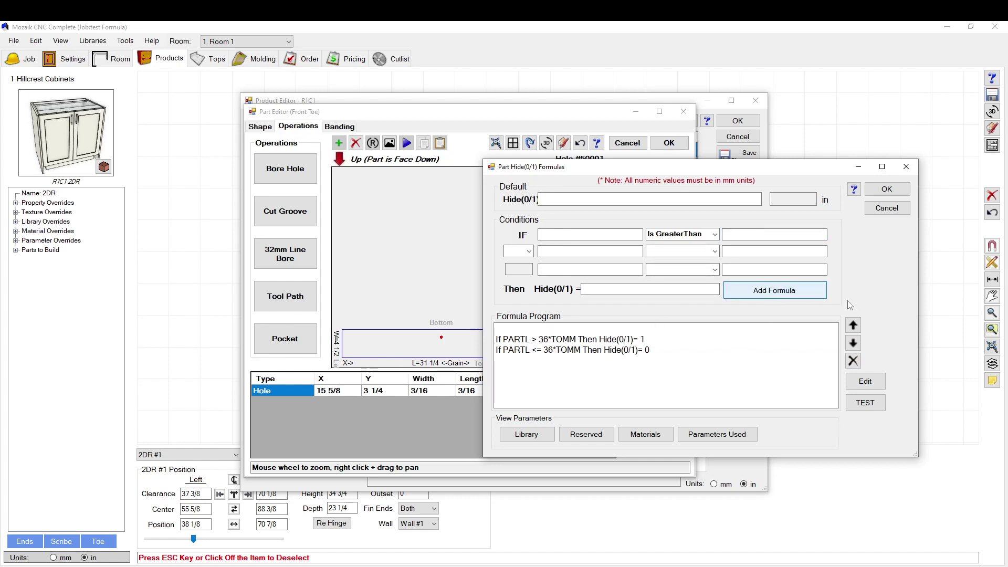
pyautogui.click(894, 190)
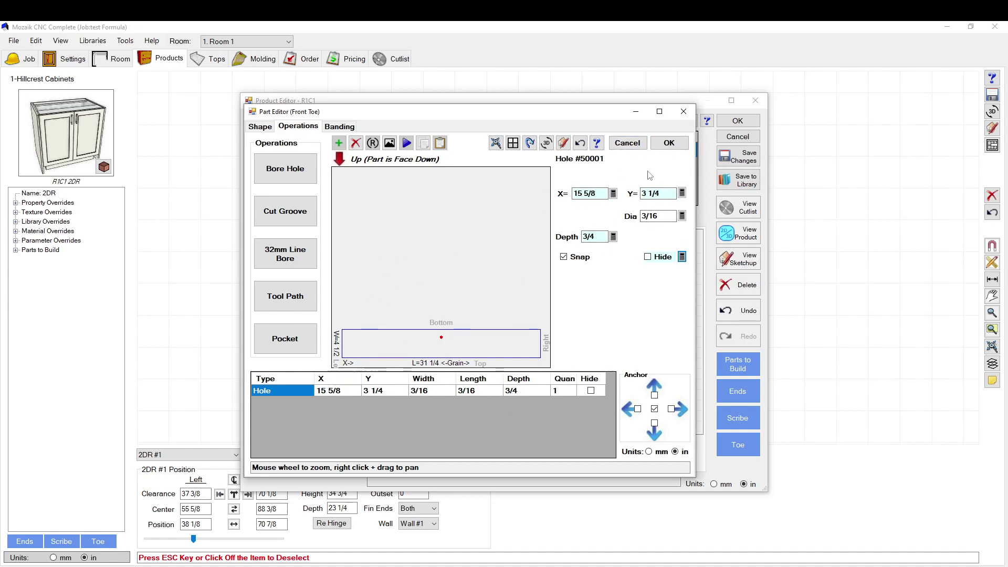
pyautogui.click(666, 145)
pyautogui.click(632, 235)
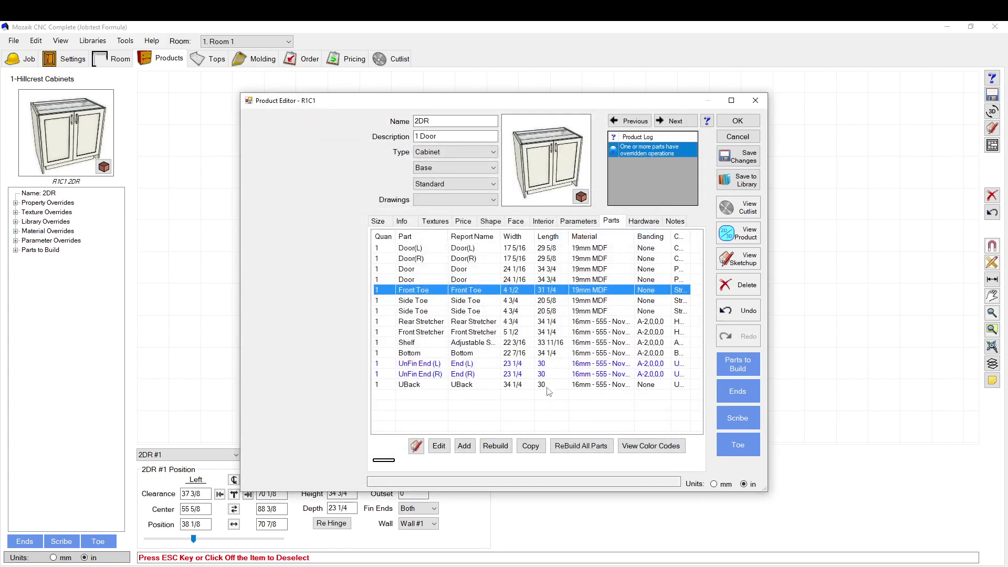
# Open the product preview beside the product editor and set the cabinet width to 40 in to test the hole
pyautogui.click(737, 233)
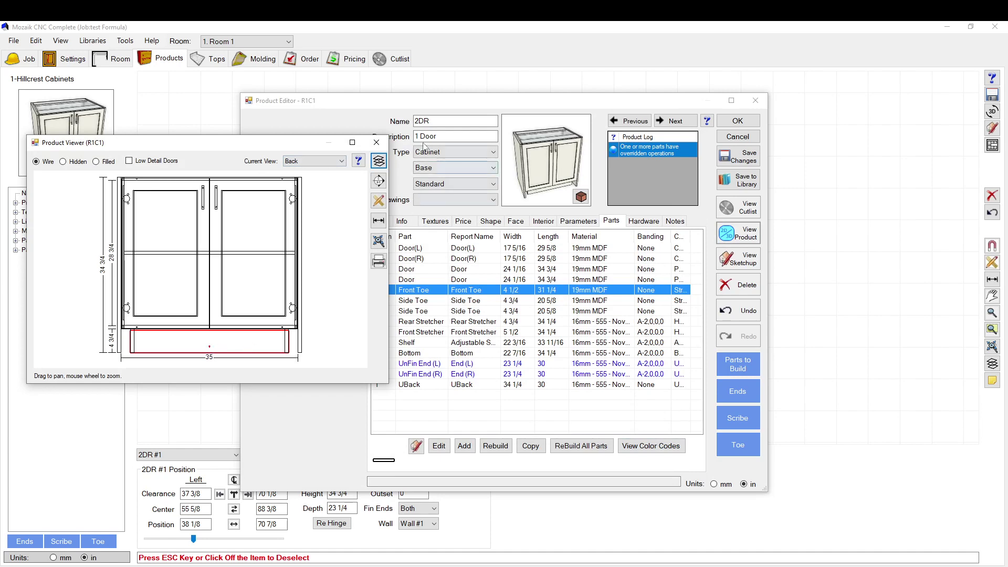
pyautogui.moveTo(408, 102); pyautogui.dragTo(575, 80)
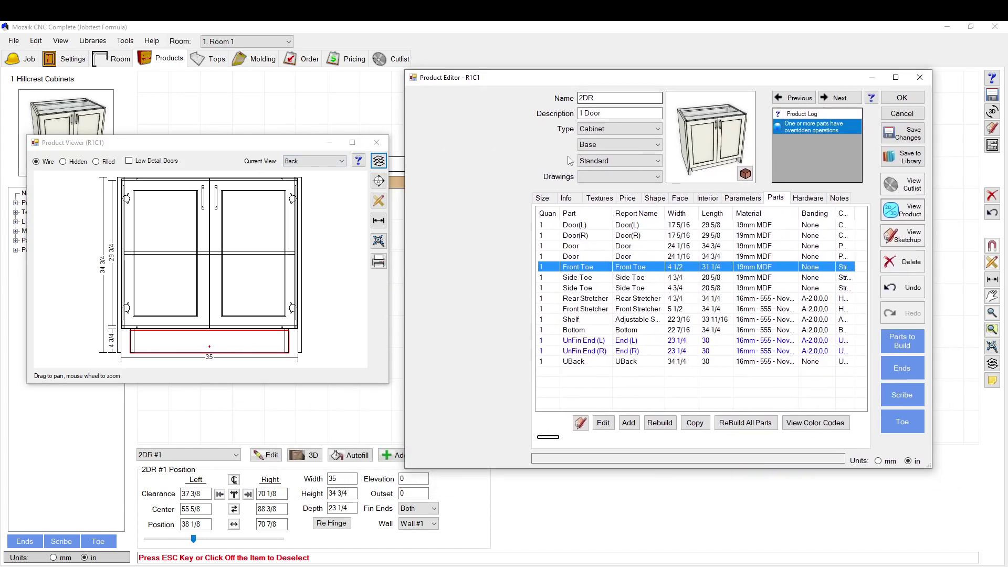
pyautogui.click(542, 198)
pyautogui.doubleClick(606, 235)
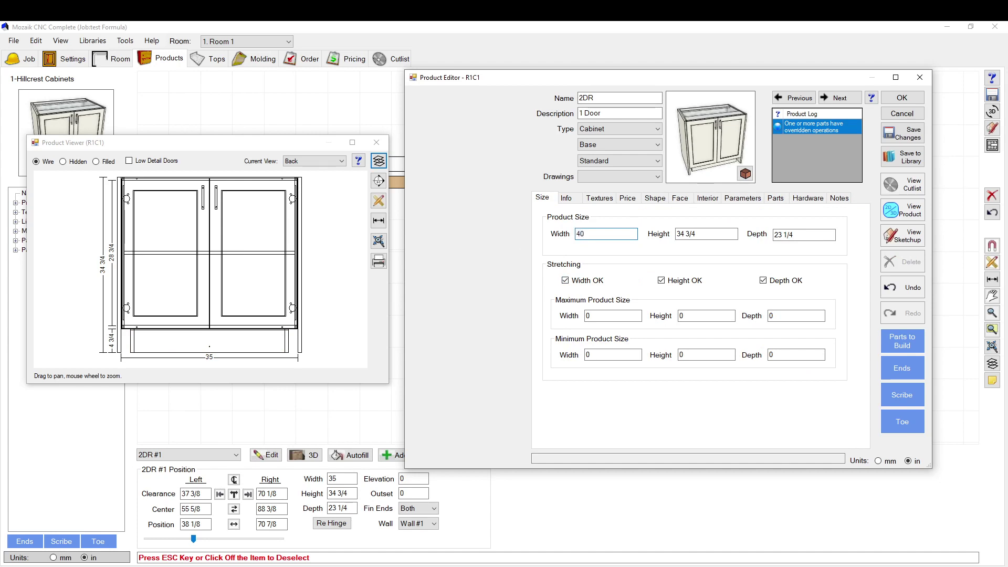
pyautogui.click(598, 316)
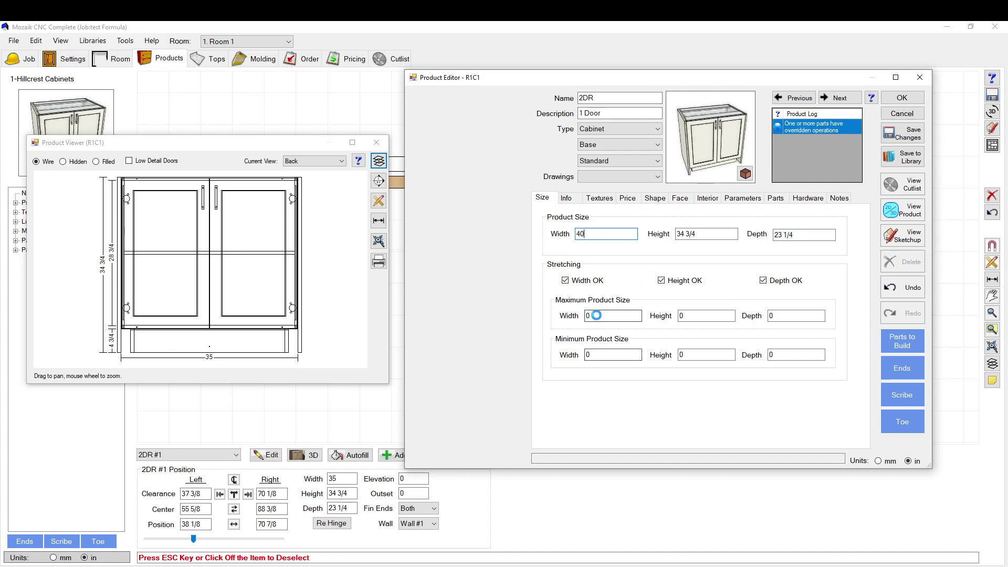
# Set the cabinet width to 28 in, check the hole in the preview, and close the preview
pyautogui.doubleClick(582, 231)
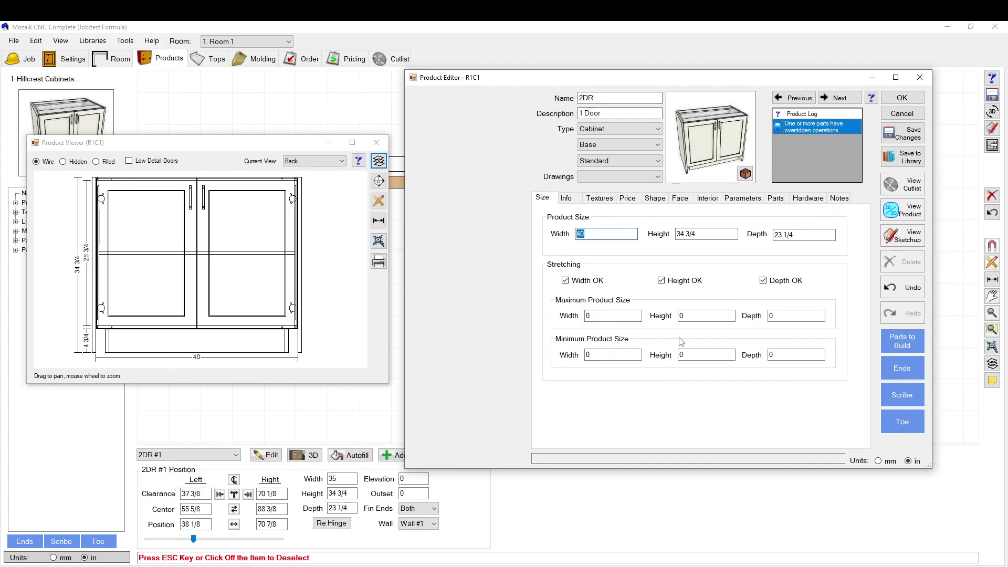
pyautogui.write('28')
pyautogui.click(595, 318)
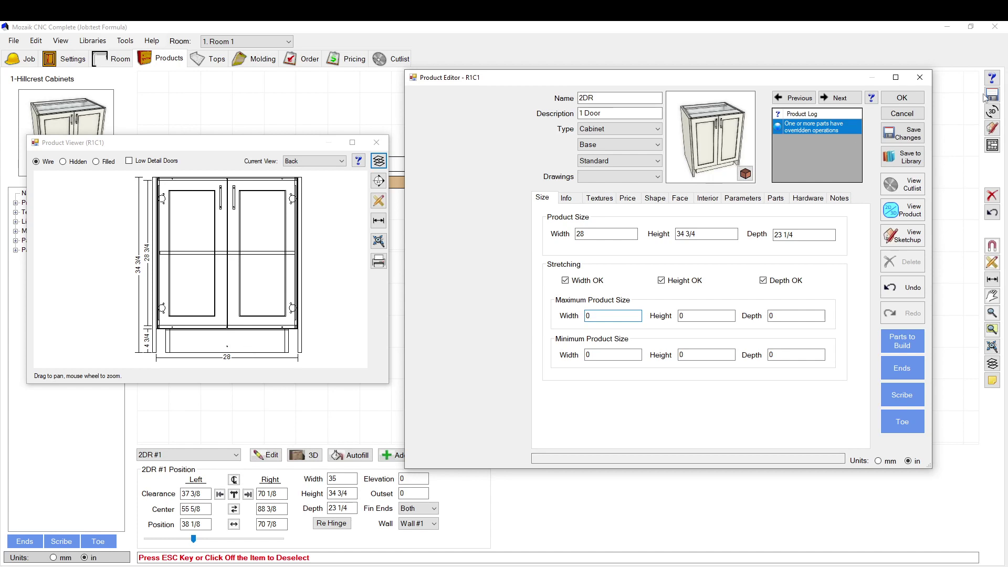
pyautogui.click(376, 142)
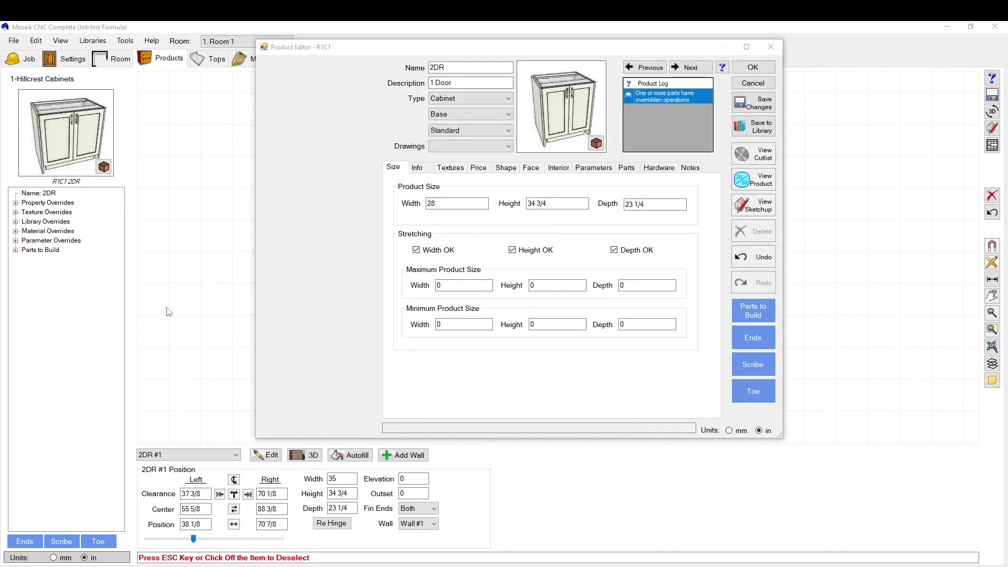
# Open the Front Toe part from the cabinet's parts list for shape editing
pyautogui.click(628, 168)
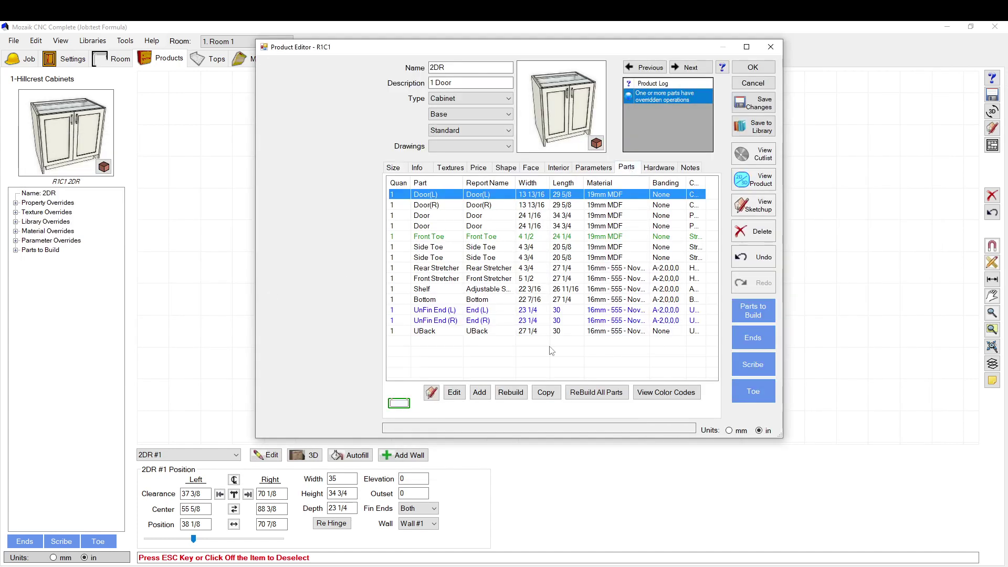
pyautogui.click(496, 237)
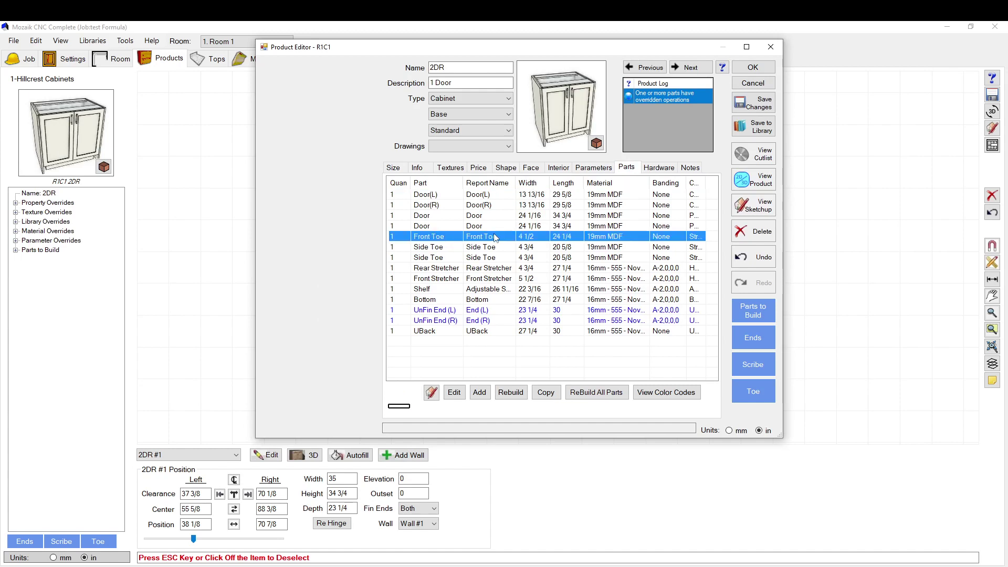
pyautogui.doubleClick(496, 237)
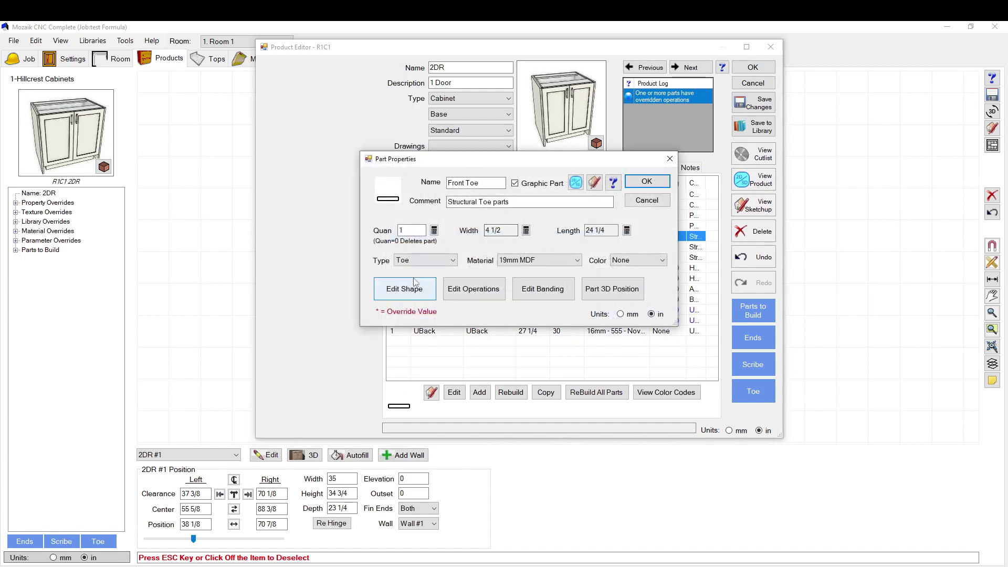
pyautogui.press('Return')
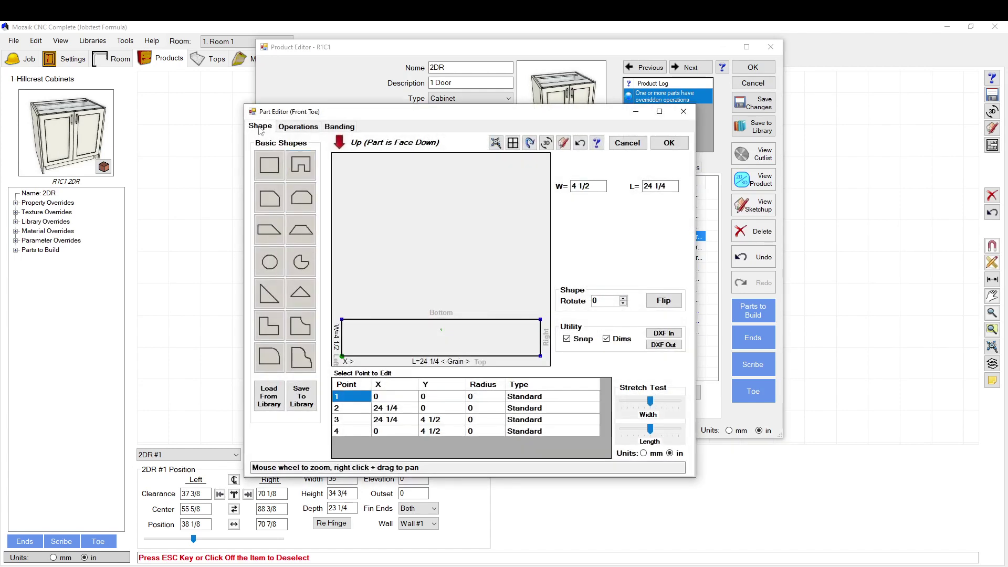
# Add a point to the Front Toe's bottom edge and move it to about X 5.26, Y 7.38 in
pyautogui.click(470, 319)
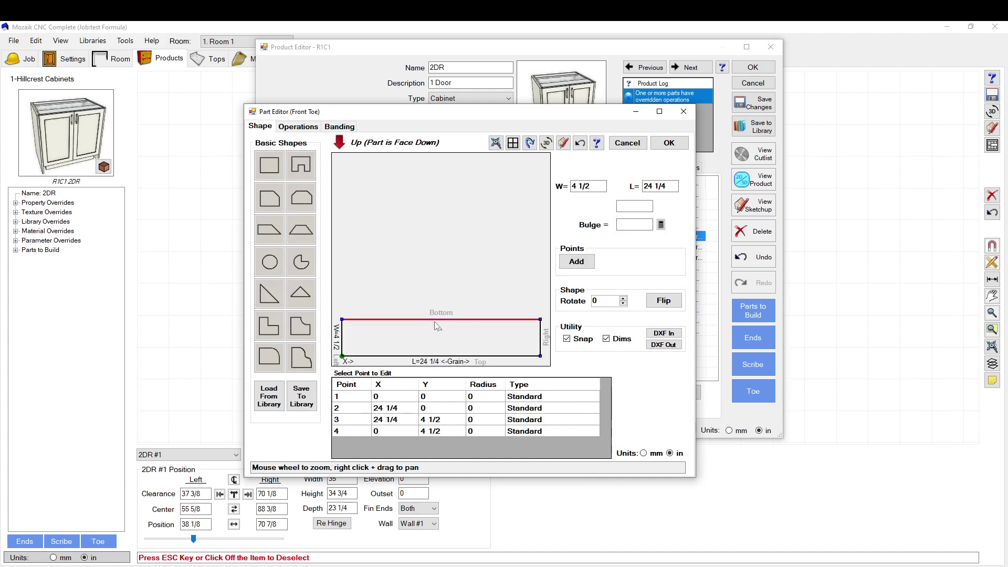
pyautogui.click(578, 261)
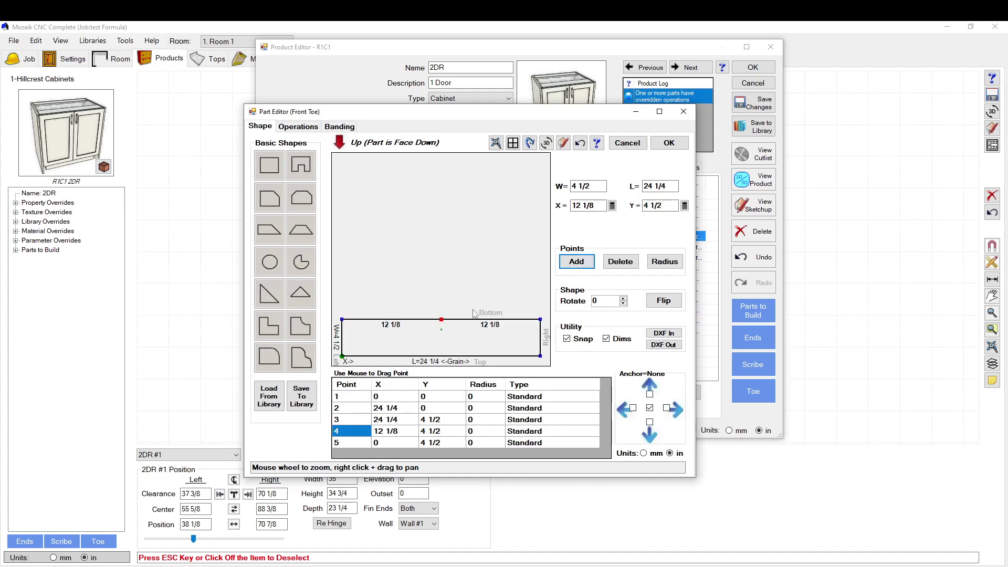
pyautogui.moveTo(441, 320); pyautogui.dragTo(440, 319)
pyautogui.moveTo(397, 292)
pyautogui.mouseDown()
pyautogui.moveTo(374, 288)
pyautogui.moveTo(385, 297)
pyautogui.mouseUp()
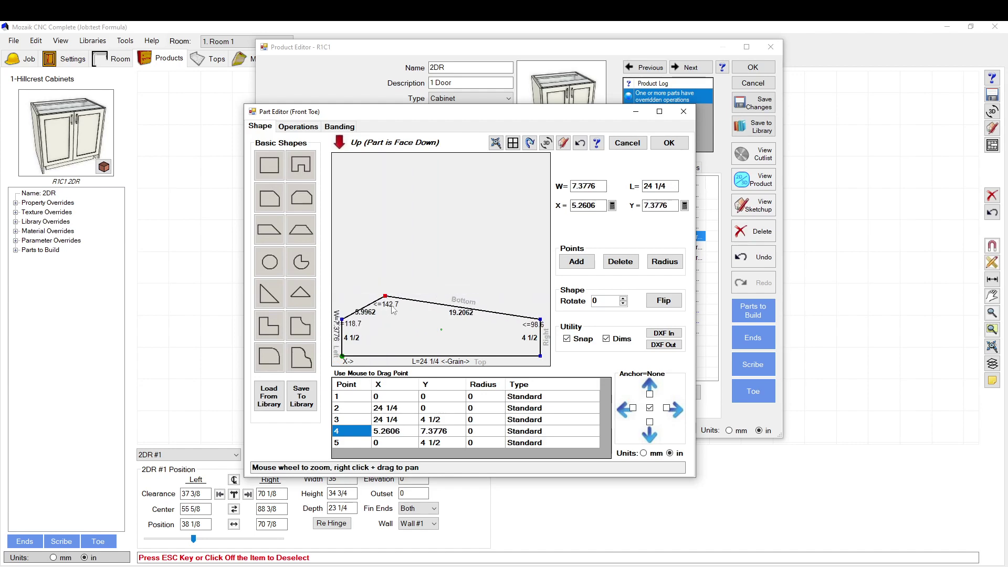
pyautogui.click(611, 205)
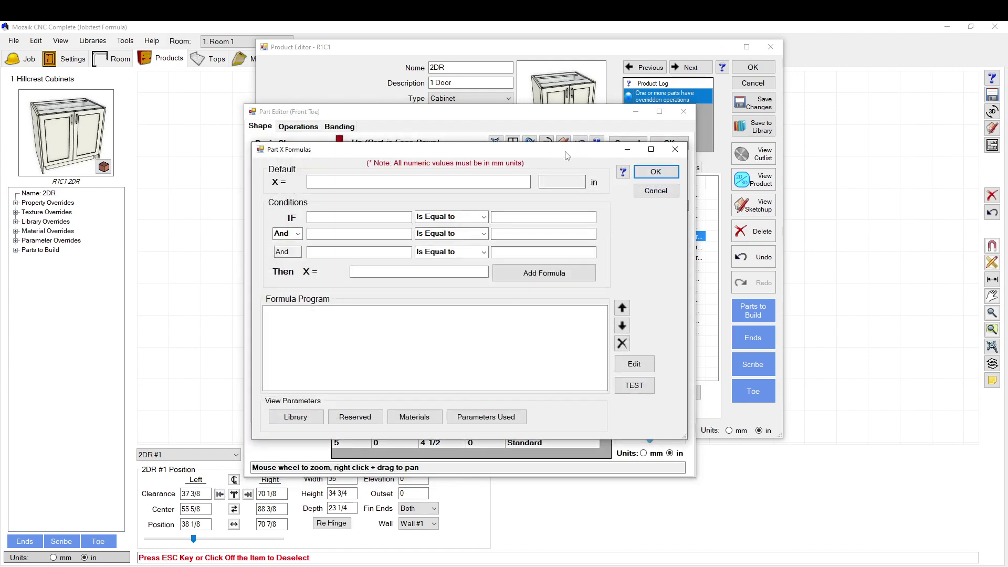
pyautogui.moveTo(562, 144); pyautogui.dragTo(783, 144)
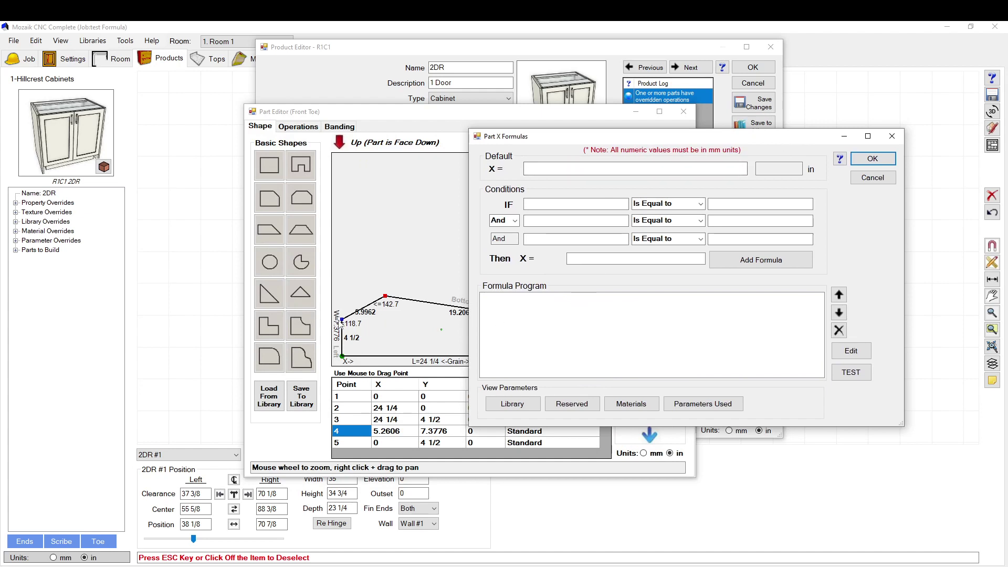
pyautogui.click(873, 178)
# Move the added point to about X 2.12, Y 6.42 in, anchor it top-left, and stretch-test the shape
pyautogui.moveTo(389, 301); pyautogui.dragTo(361, 308)
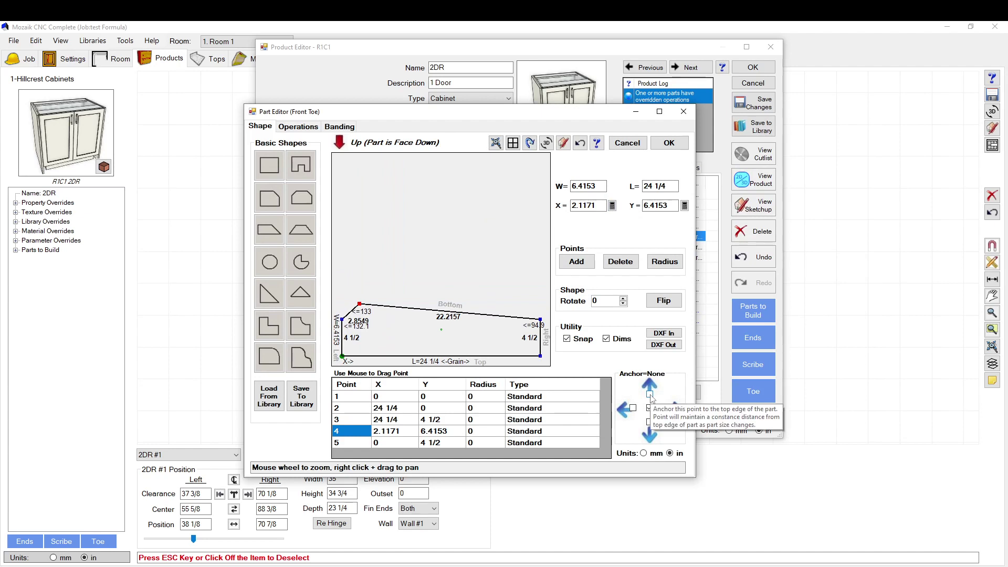
pyautogui.click(649, 394)
pyautogui.click(633, 409)
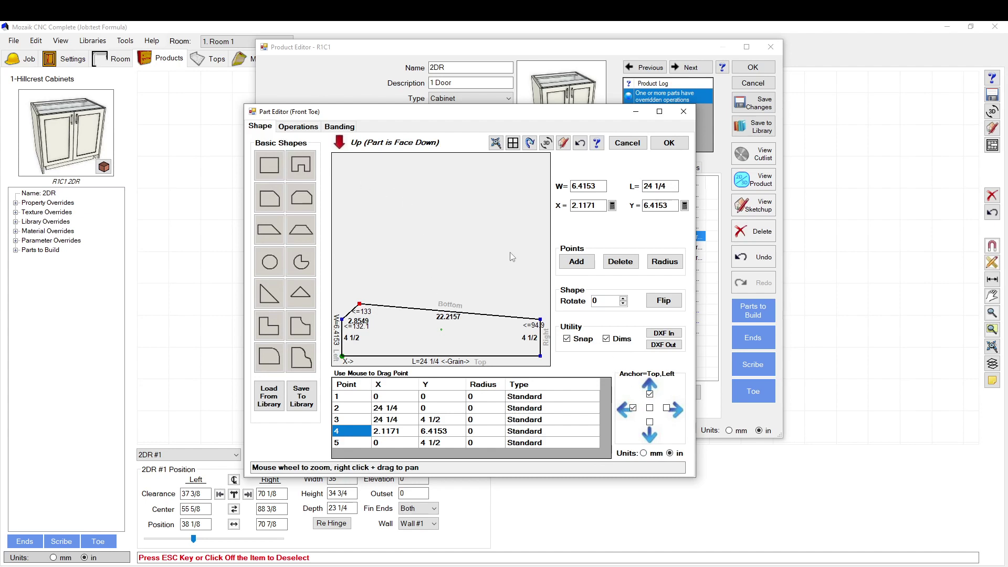
pyautogui.click(487, 262)
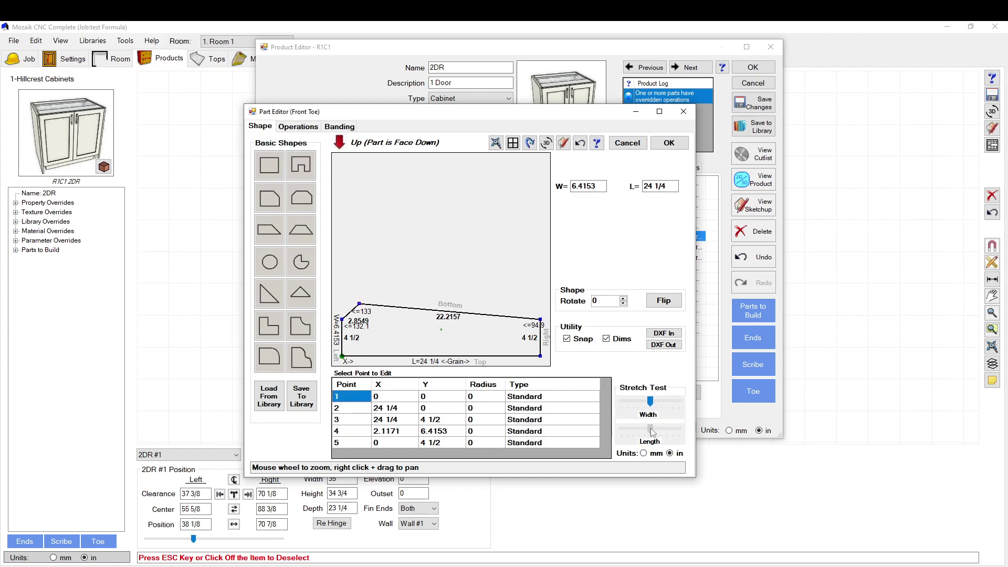
pyautogui.moveTo(653, 432); pyautogui.dragTo(666, 406)
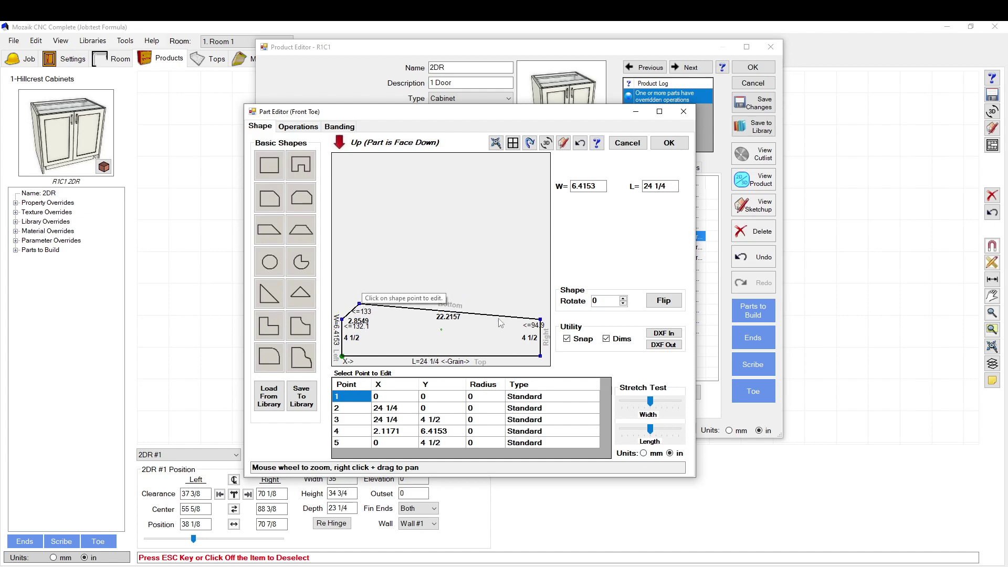
# Shift the long sloped edge so its right end is at about Y 4.0 in, and undo the further sideways shift
pyautogui.moveTo(517, 318); pyautogui.dragTo(503, 322)
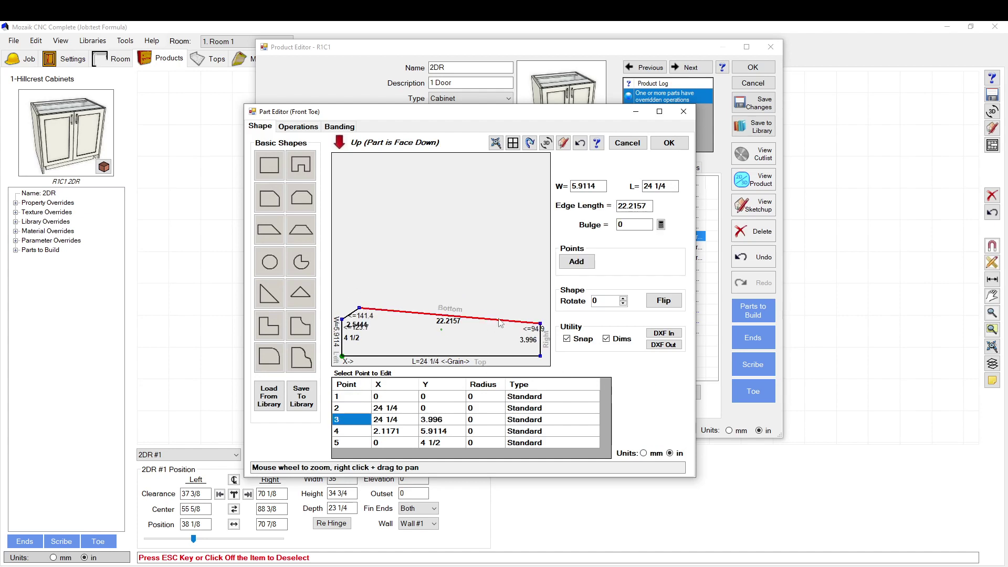
pyautogui.rightClick(500, 320)
pyautogui.click(541, 325)
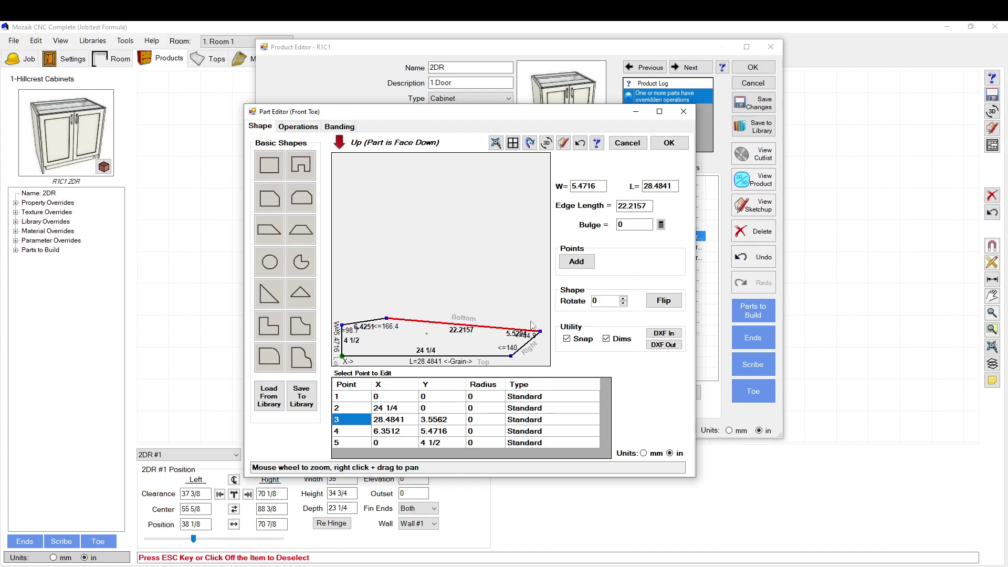
pyautogui.hotkey('ctrl', 'z')
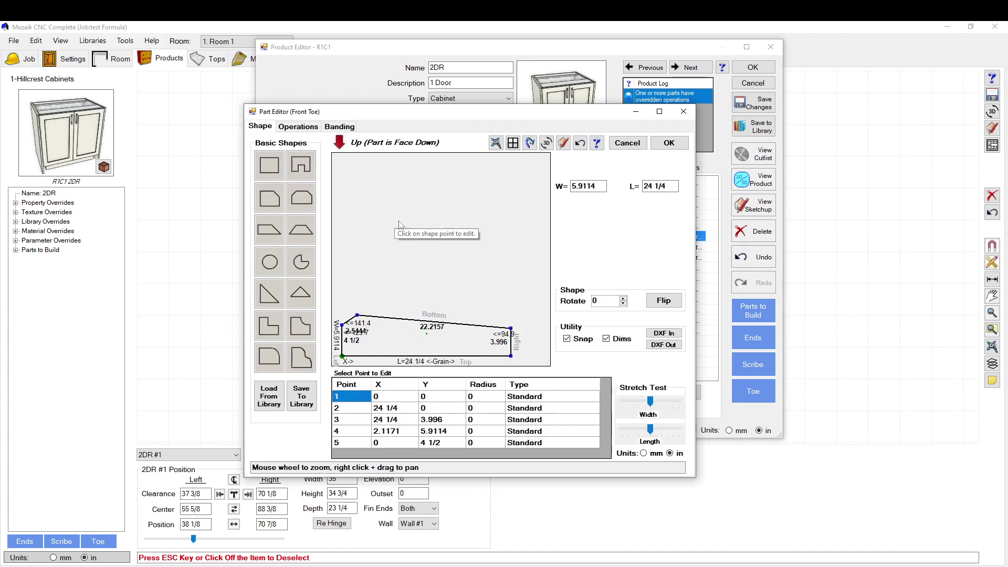
# Add a point on the long sloped edge, place it at about X 20.80, Y 13.71 in, and anchor it top-right
pyautogui.click(446, 326)
pyautogui.press('Return')
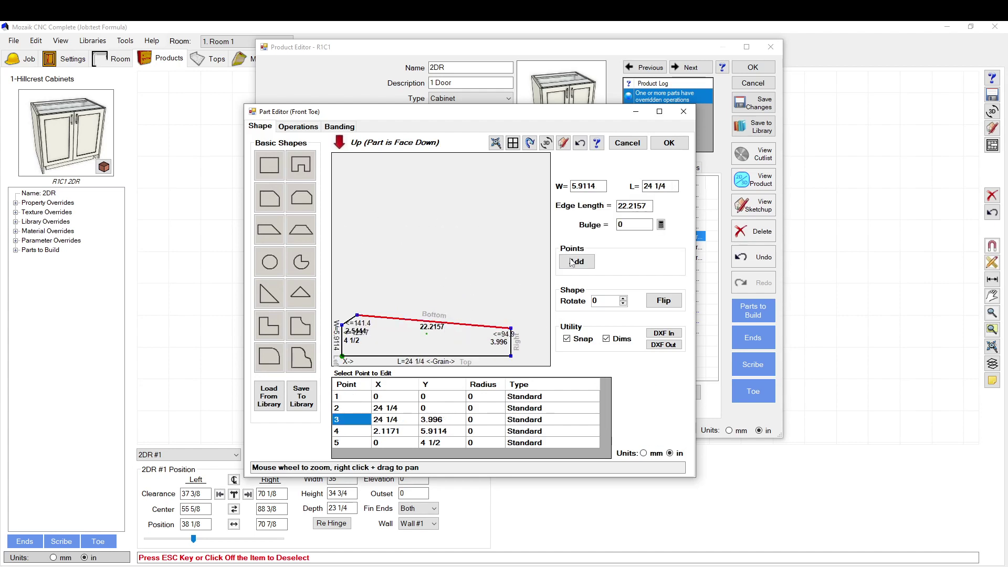
pyautogui.moveTo(434, 321); pyautogui.dragTo(513, 245)
pyautogui.click(667, 408)
pyautogui.click(649, 394)
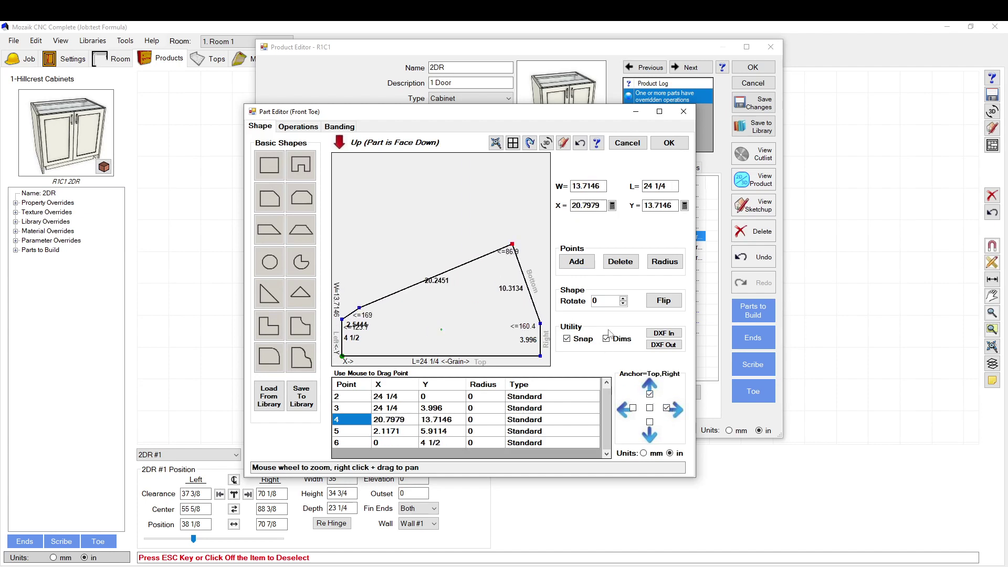
# Stretch-test the Front Toe's width and length to examine how the anchored points behave
pyautogui.click(449, 223)
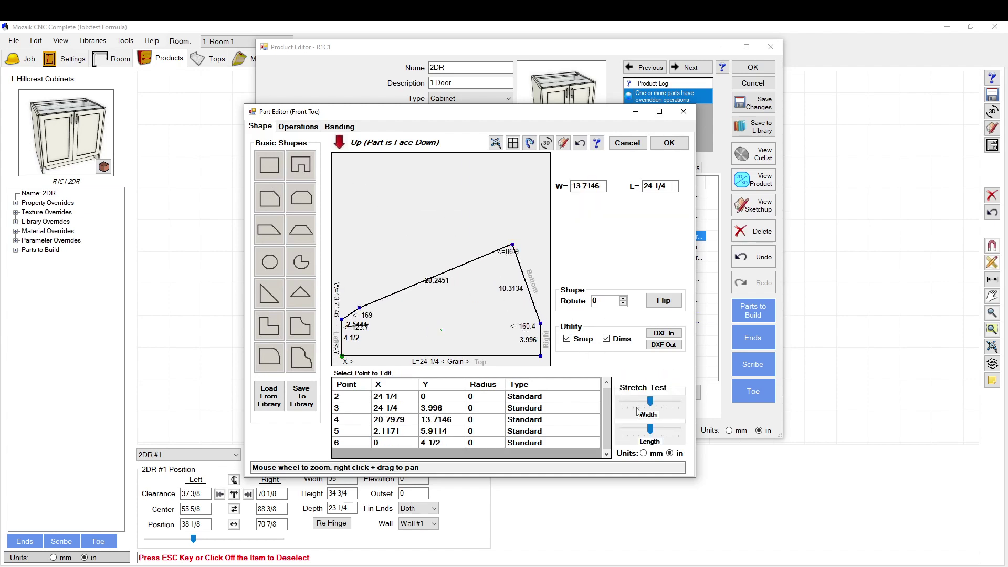
pyautogui.moveTo(651, 433); pyautogui.dragTo(654, 404)
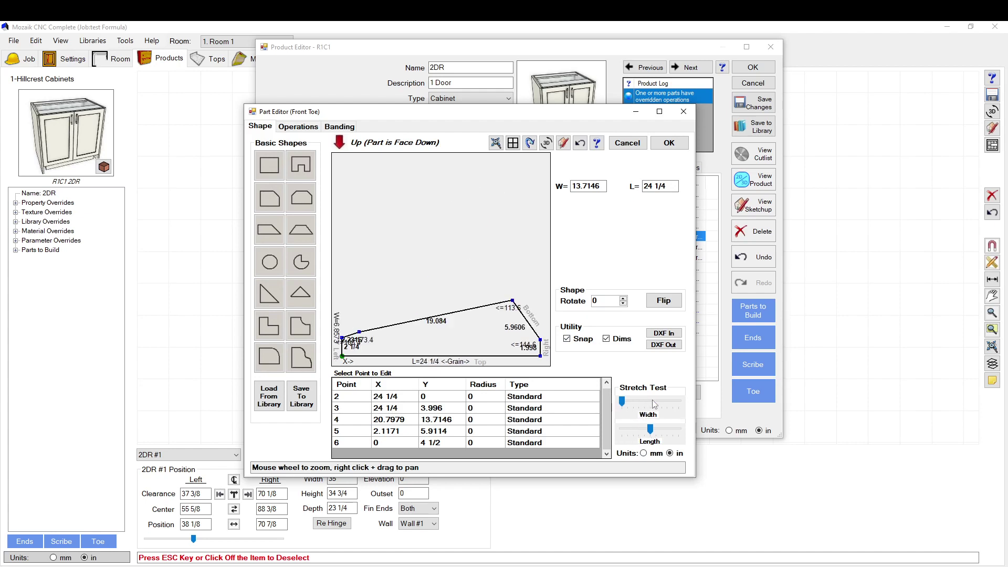
# Finish the width stretch test and delete the two anchored points added to the Front Toe's long edge
pyautogui.click(669, 403)
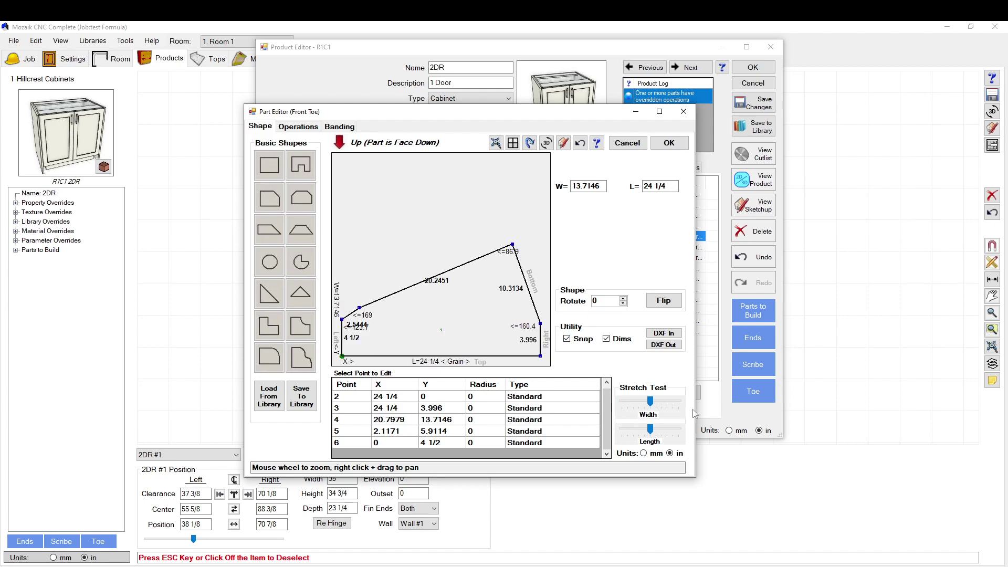
pyautogui.click(512, 245)
pyautogui.press('Delete')
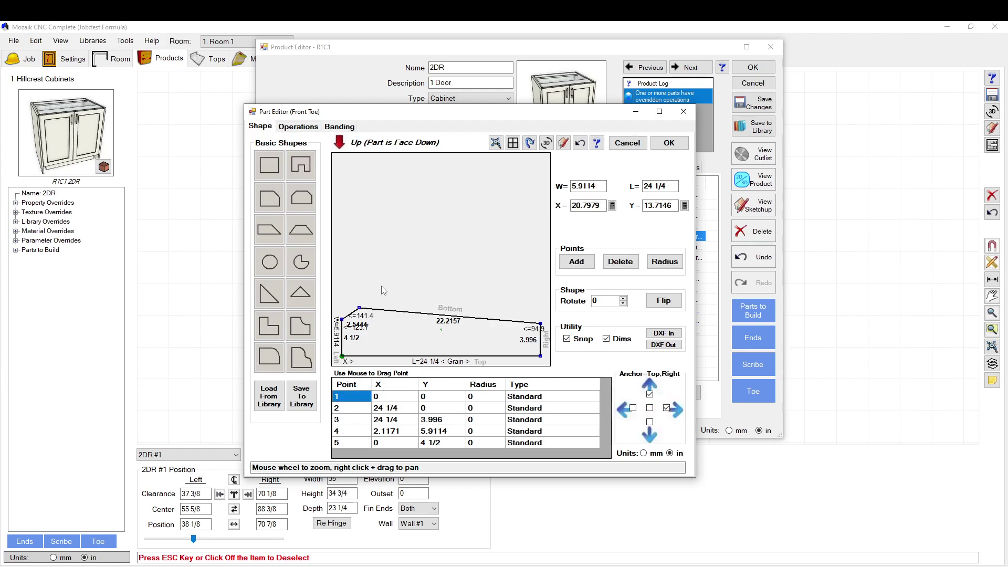
pyautogui.click(360, 309)
pyautogui.press('Delete')
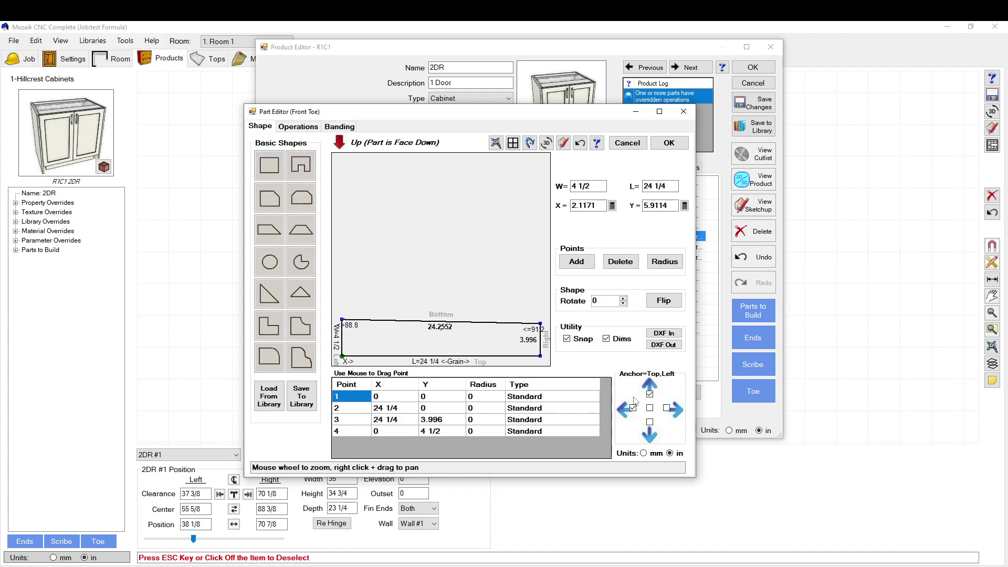
# Discard the Front Toe edits and close its part properties
pyautogui.click(297, 126)
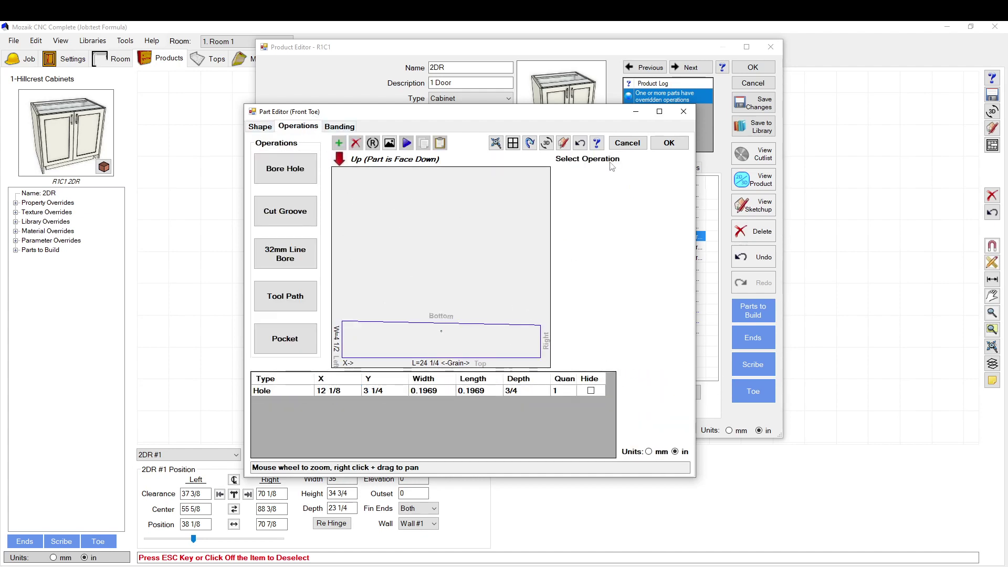
pyautogui.click(628, 143)
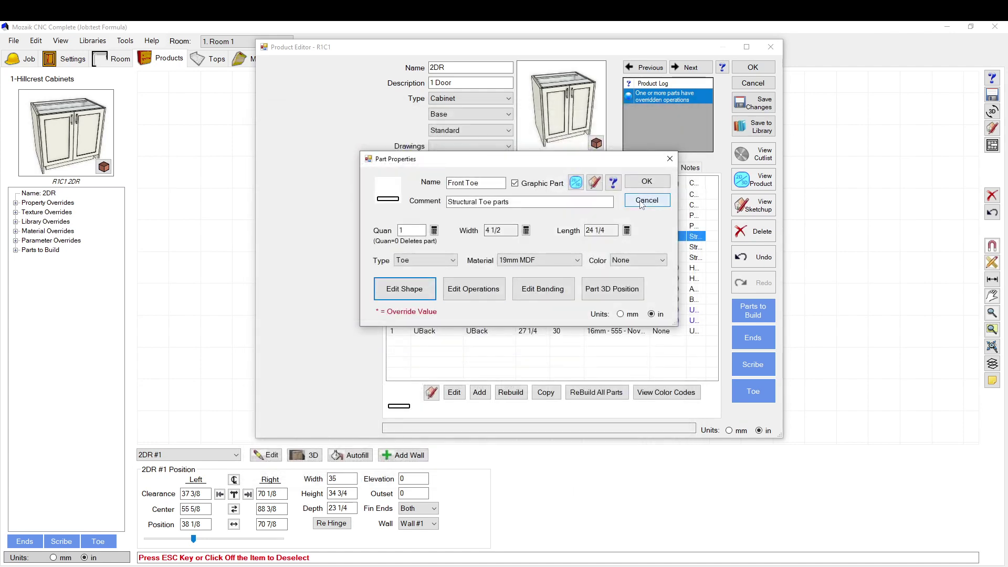
pyautogui.press('Return')
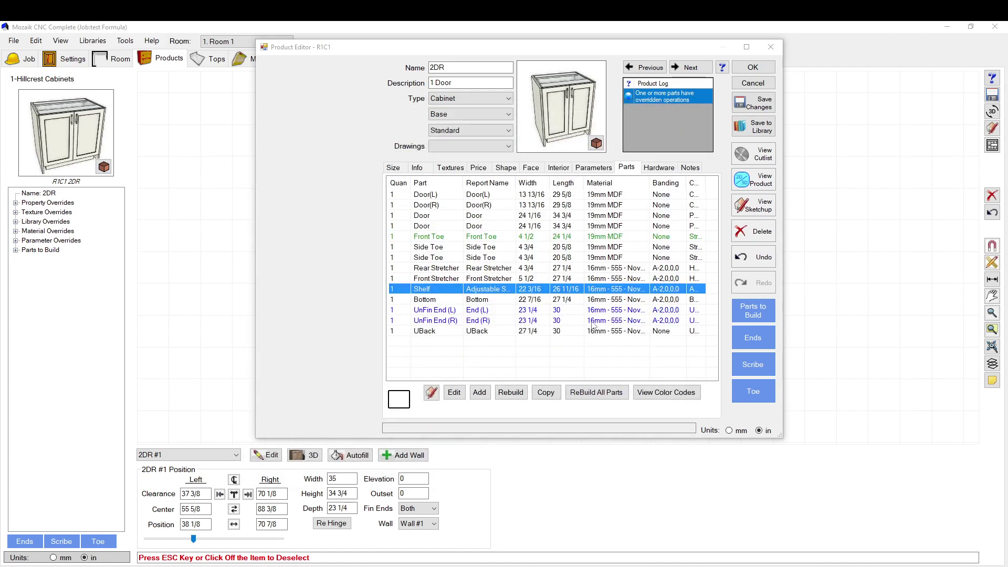
# Add a groove operation to the Adjustable Shelf and place its start at about X 0.14, Y 0.42 in
pyautogui.doubleClick(453, 289)
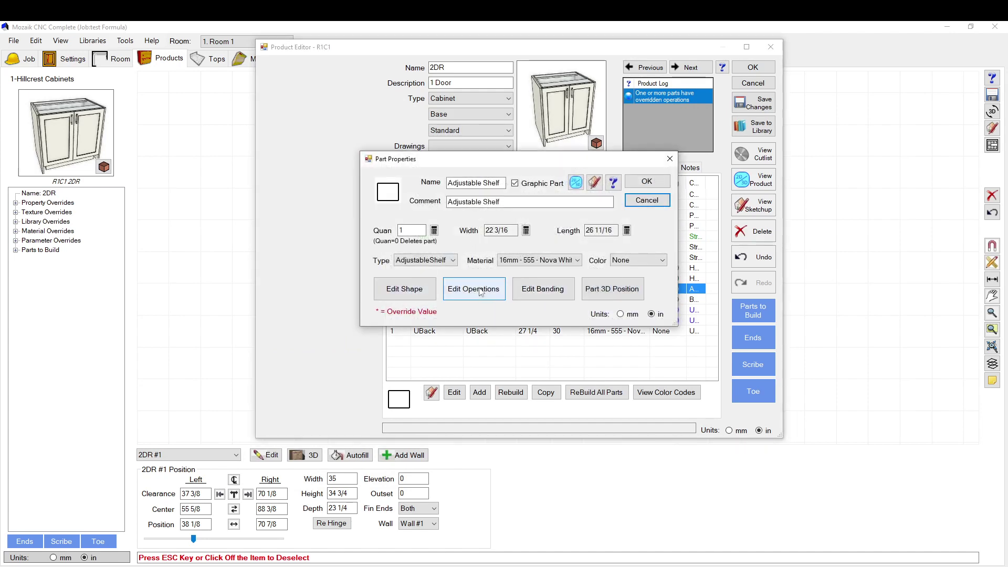
pyautogui.click(478, 290)
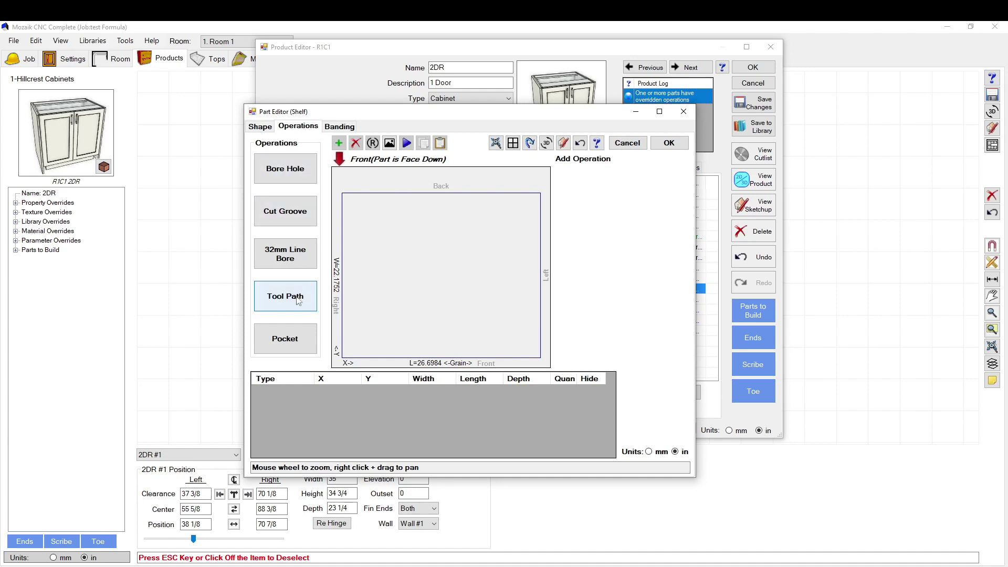
pyautogui.click(281, 218)
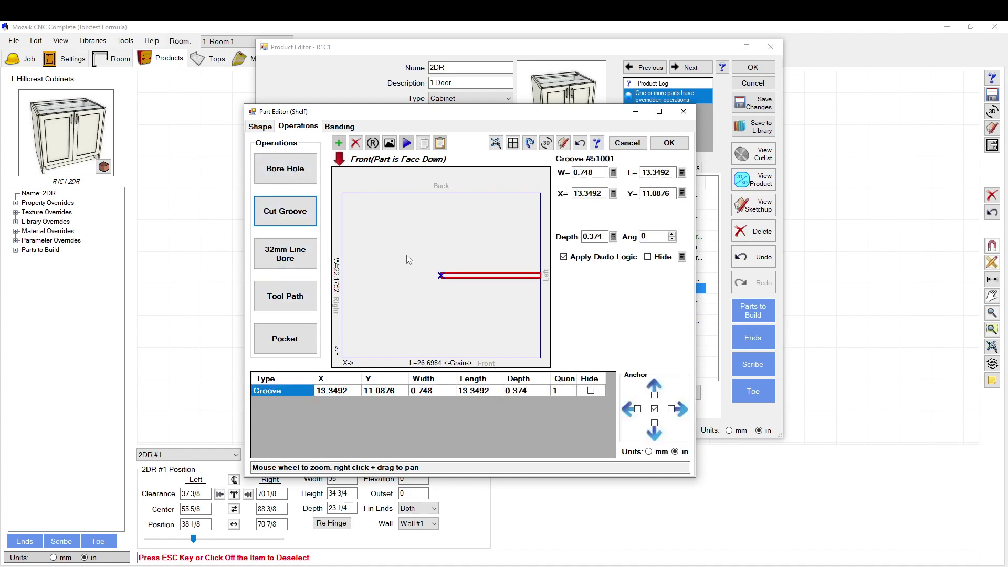
pyautogui.moveTo(498, 281); pyautogui.dragTo(400, 359)
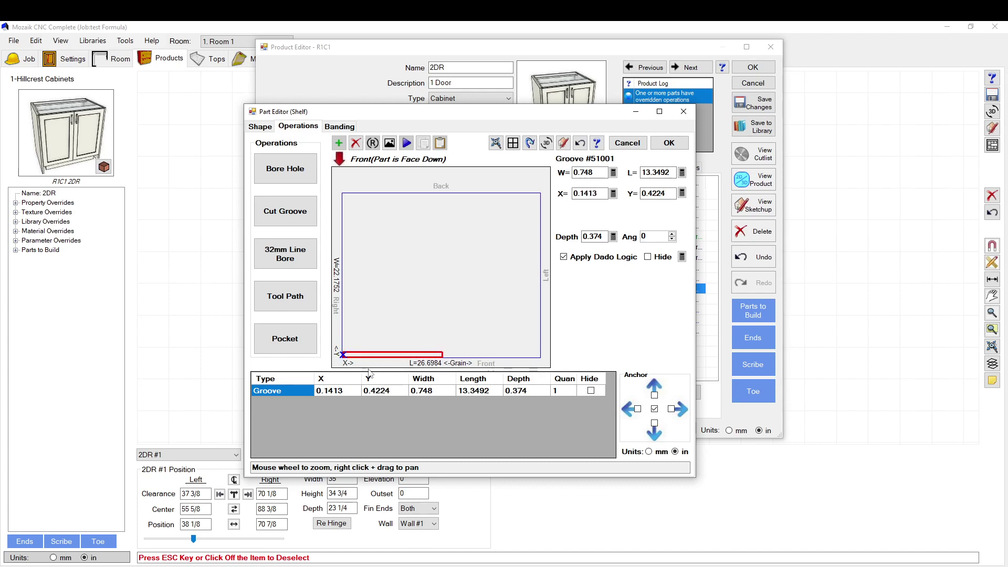
# Rotate the groove about its start point in 90-degree increments through a full turn, back to angle 0
pyautogui.scroll(4, 368, 354)
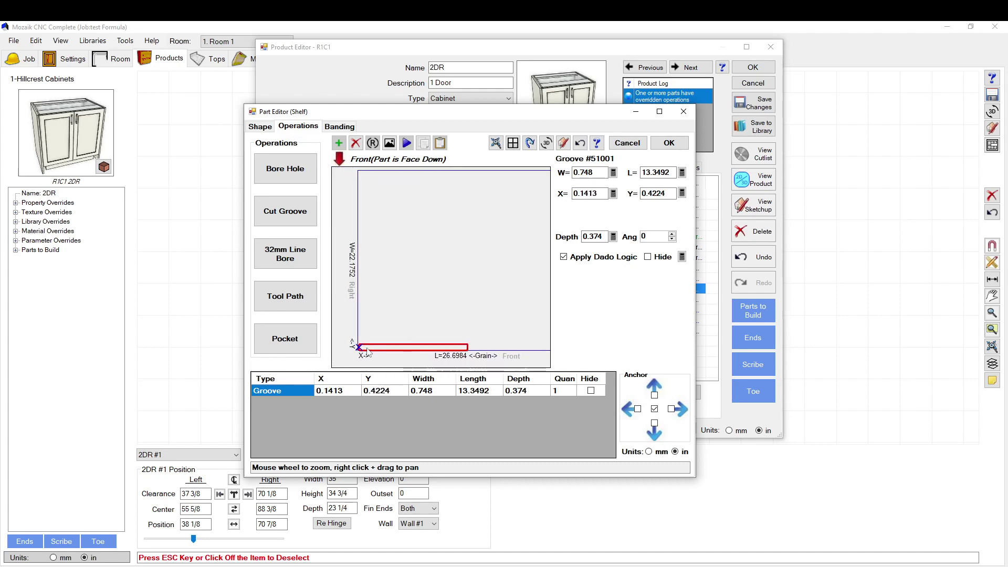
pyautogui.scroll(-1, 368, 354)
pyautogui.scroll(-1, 357, 359)
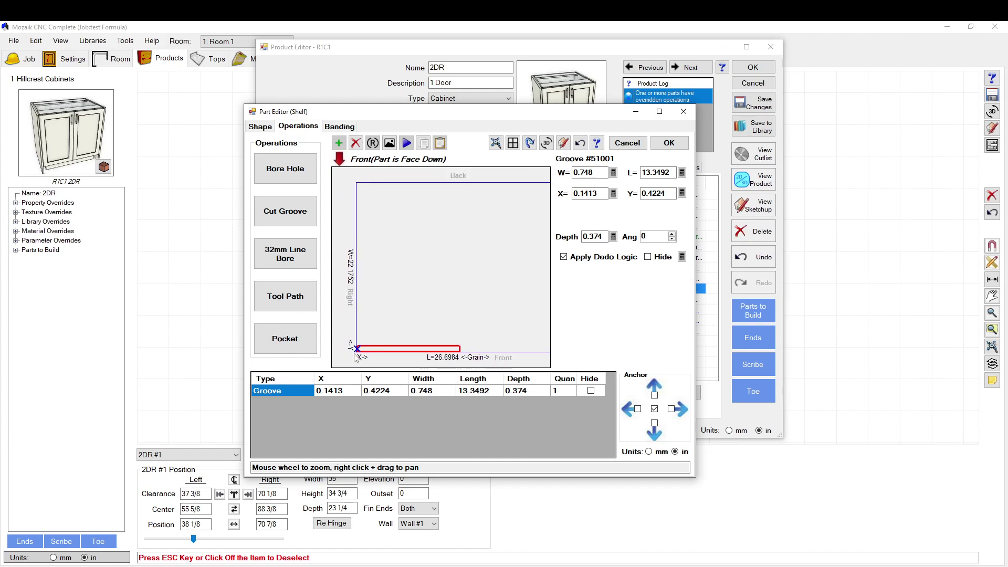
pyautogui.scroll(-2, 357, 354)
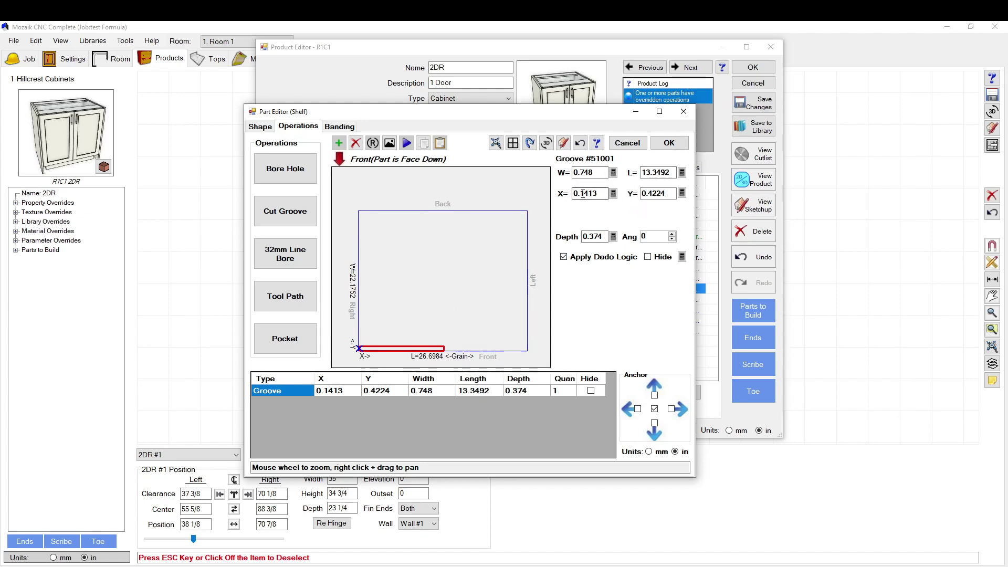
pyautogui.scroll(4, 361, 350)
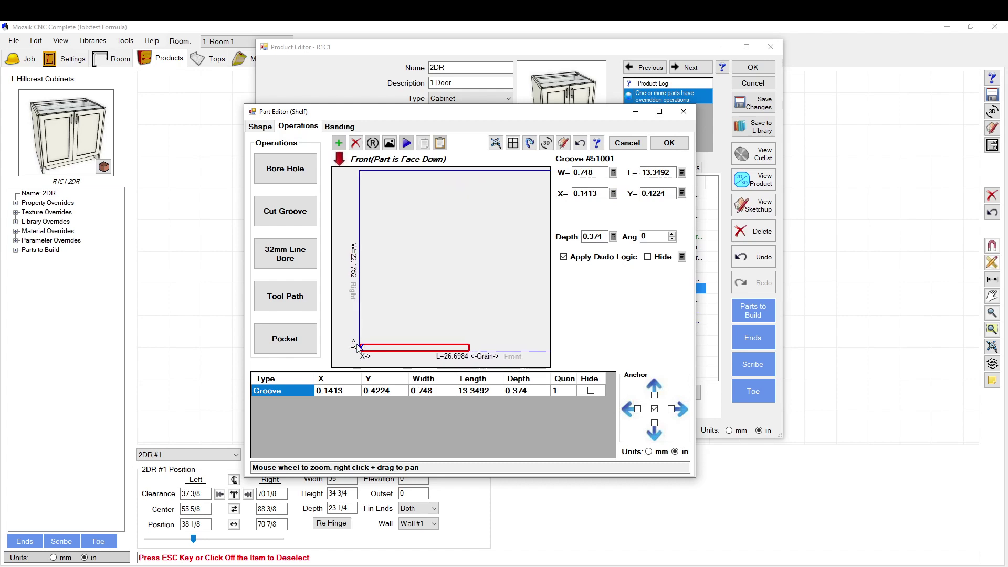
pyautogui.scroll(2, 361, 351)
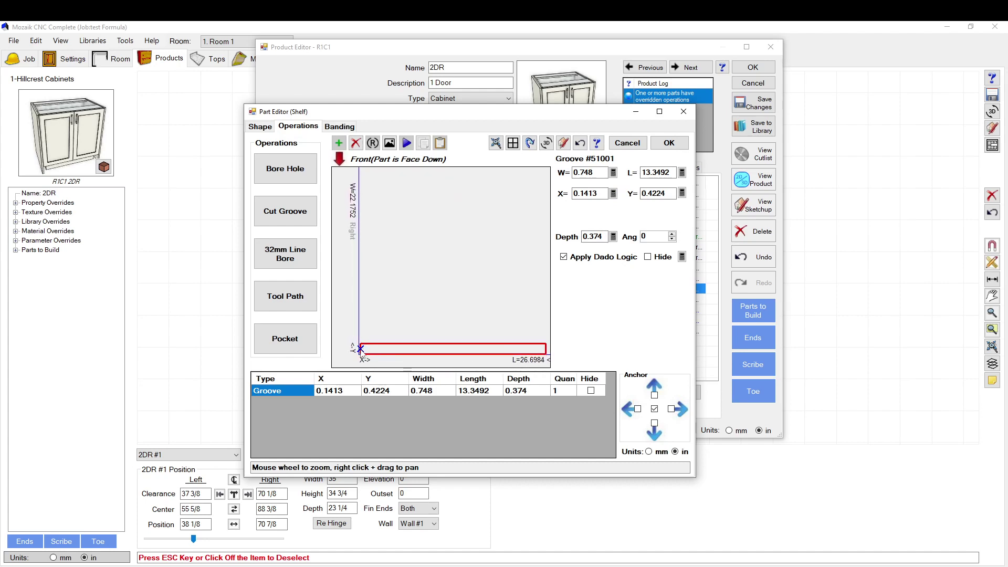
pyautogui.scroll(2, 361, 350)
pyautogui.moveTo(443, 296); pyautogui.dragTo(470, 234, button='right')
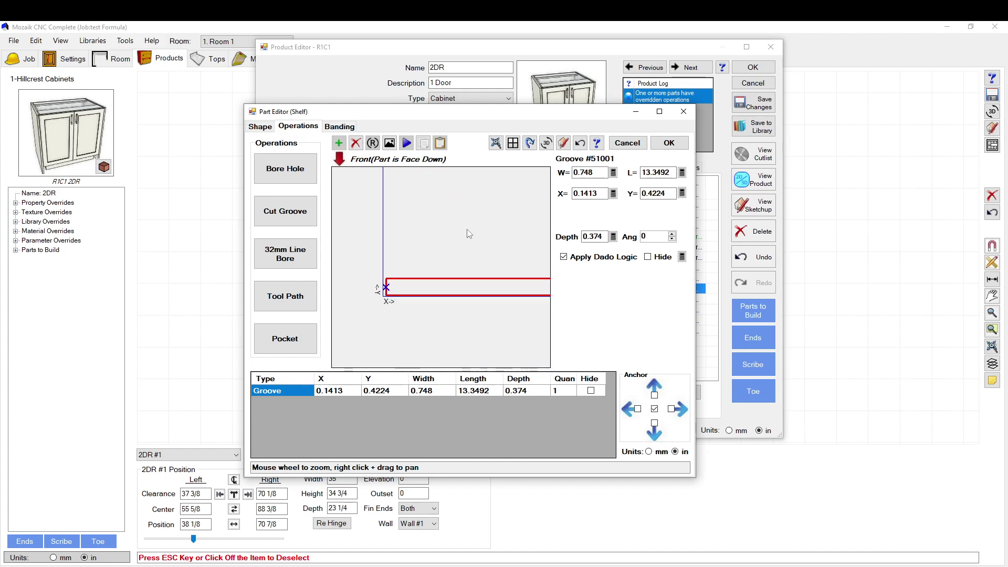
pyautogui.click(672, 234)
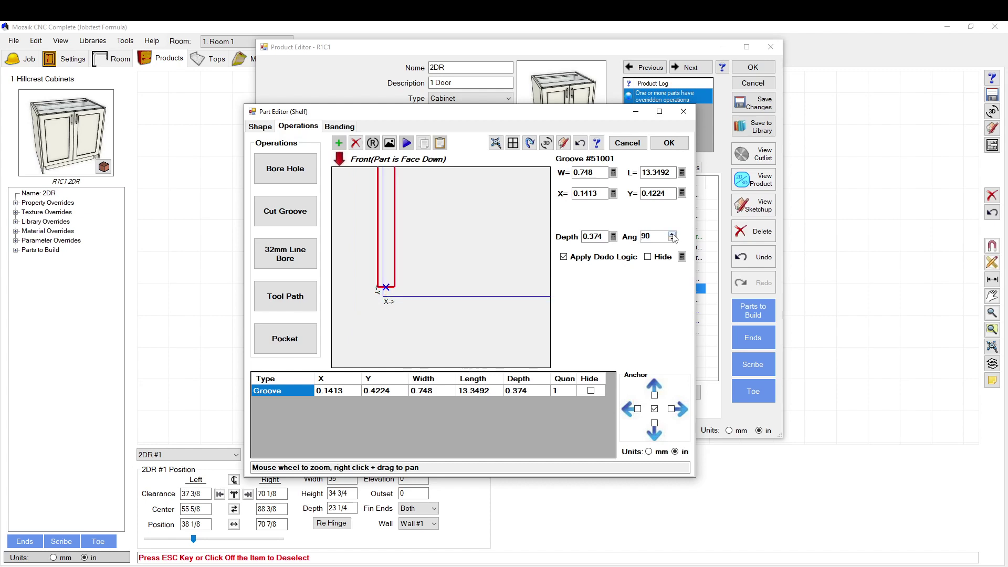
pyautogui.click(673, 234)
pyautogui.click(672, 234)
pyautogui.click(673, 234)
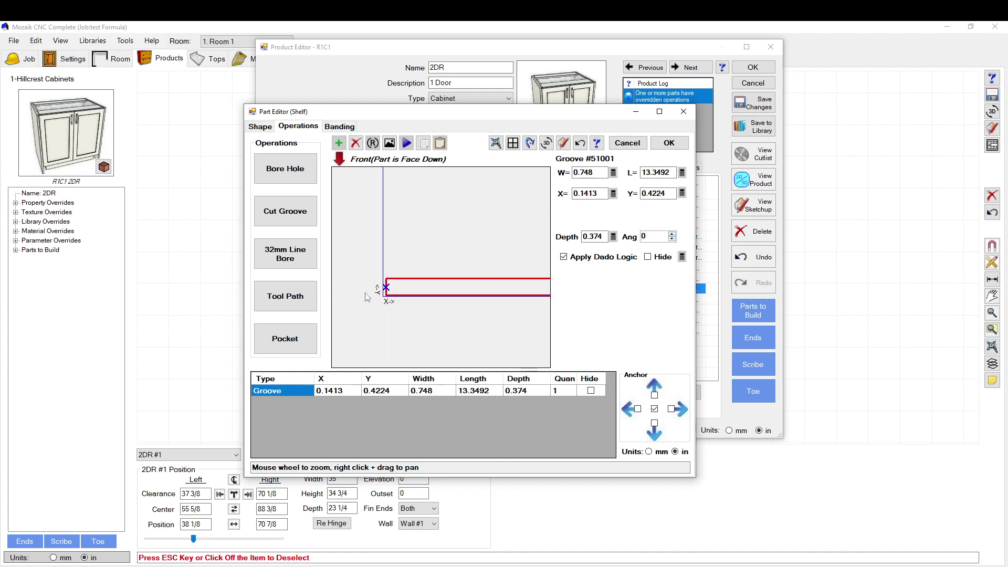
# Set the groove's default X formula to 0
pyautogui.scroll(-2, 374, 220)
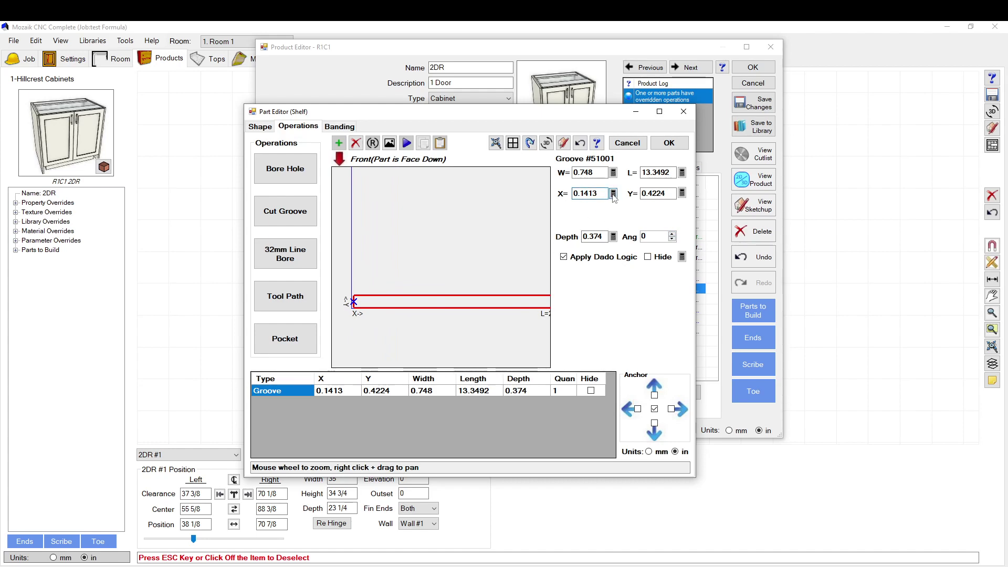
pyautogui.click(613, 194)
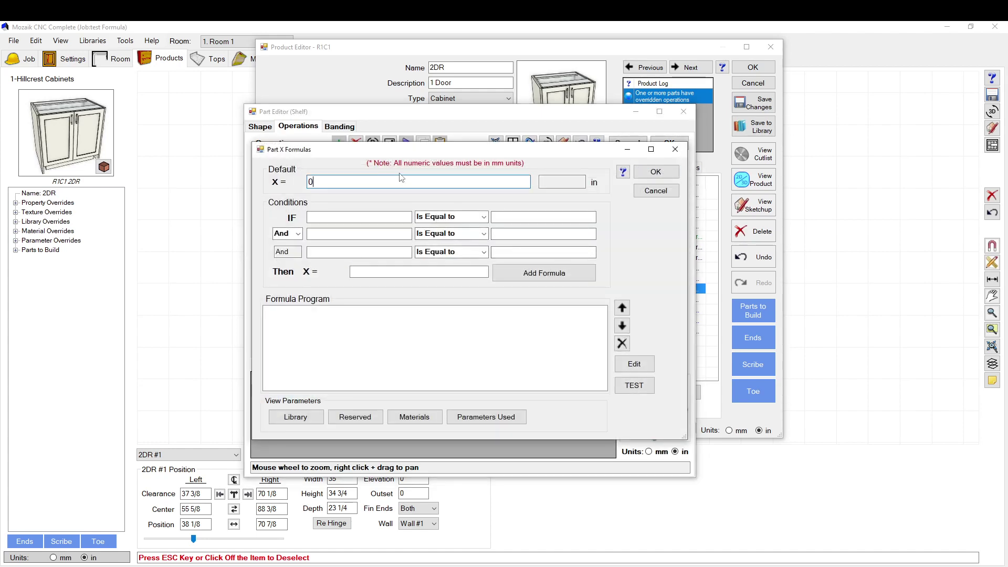
pyautogui.click(657, 173)
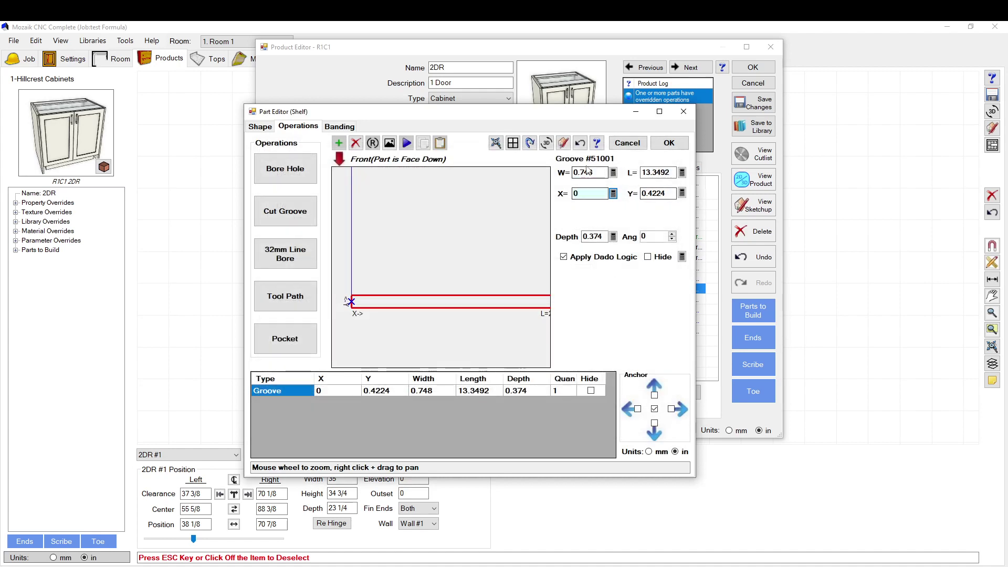
# Set the groove's default Y formula to UBACK.TH so it follows the back's thickness
pyautogui.scroll(-1, 408, 264)
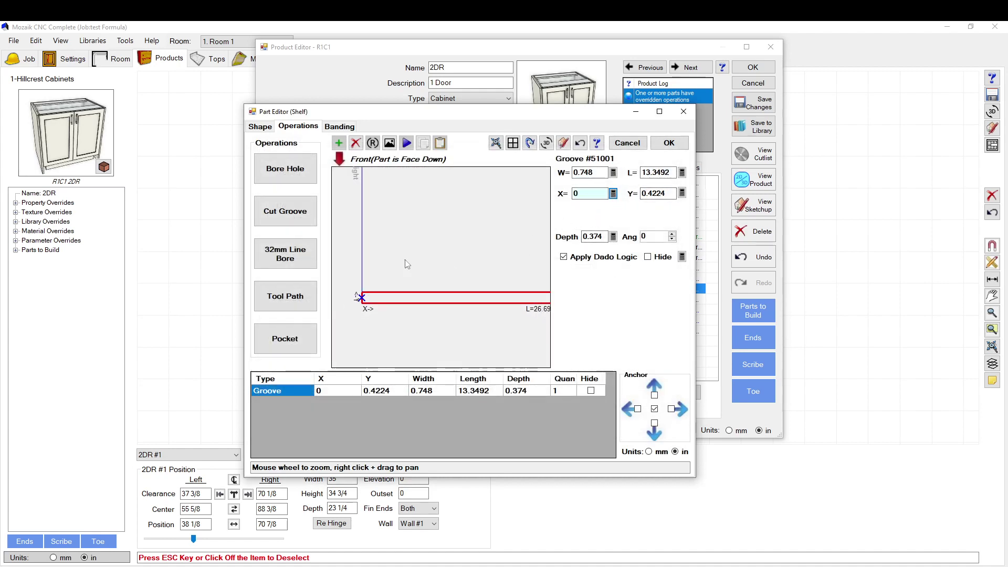
pyautogui.scroll(-3, 408, 264)
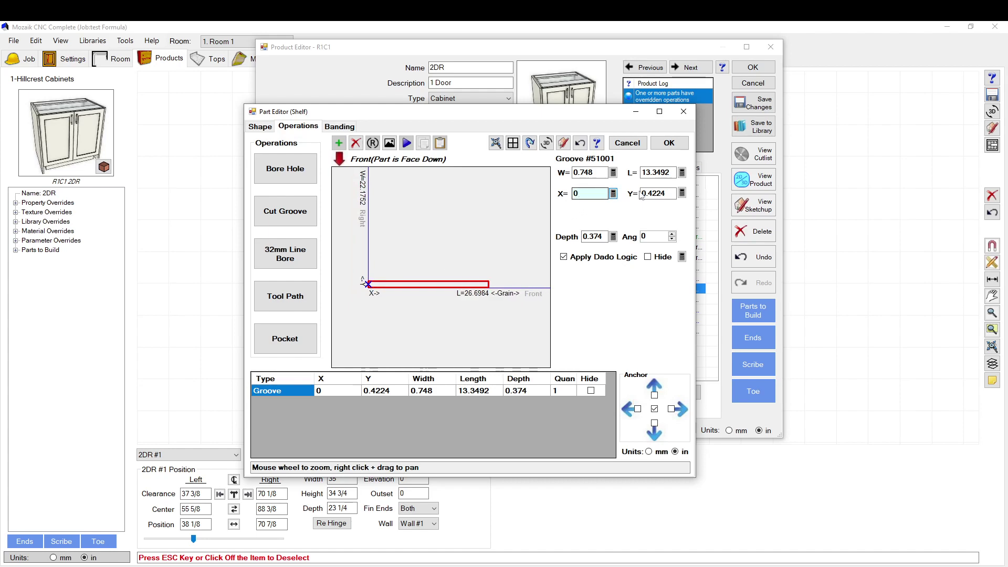
pyautogui.click(681, 194)
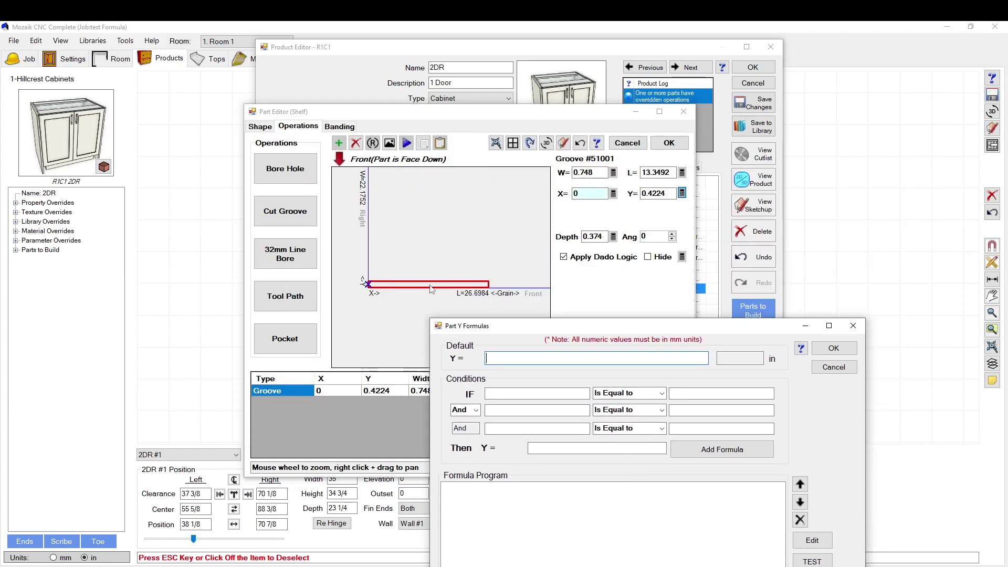
pyautogui.moveTo(528, 332); pyautogui.dragTo(593, 169)
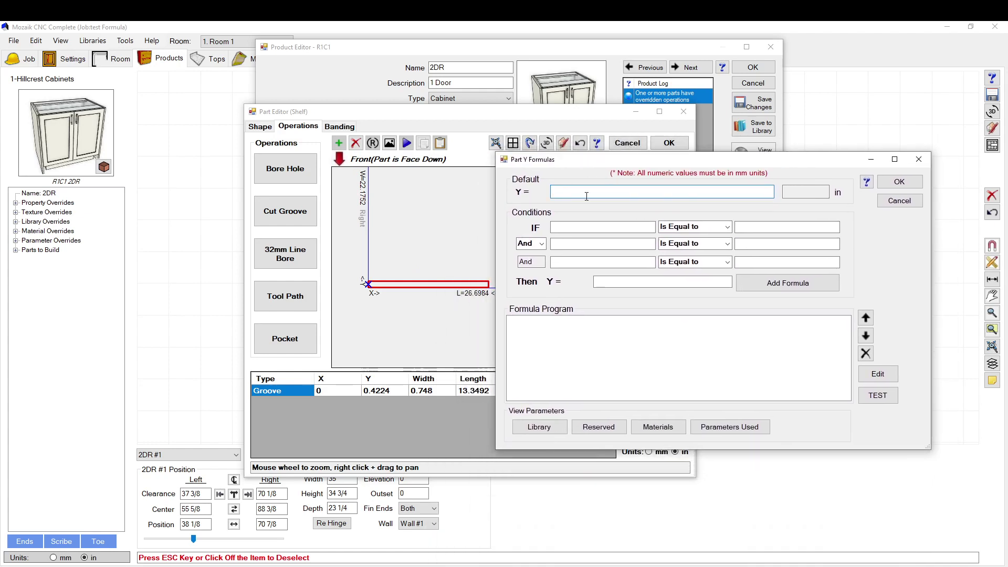
pyautogui.write('BACK.TH')
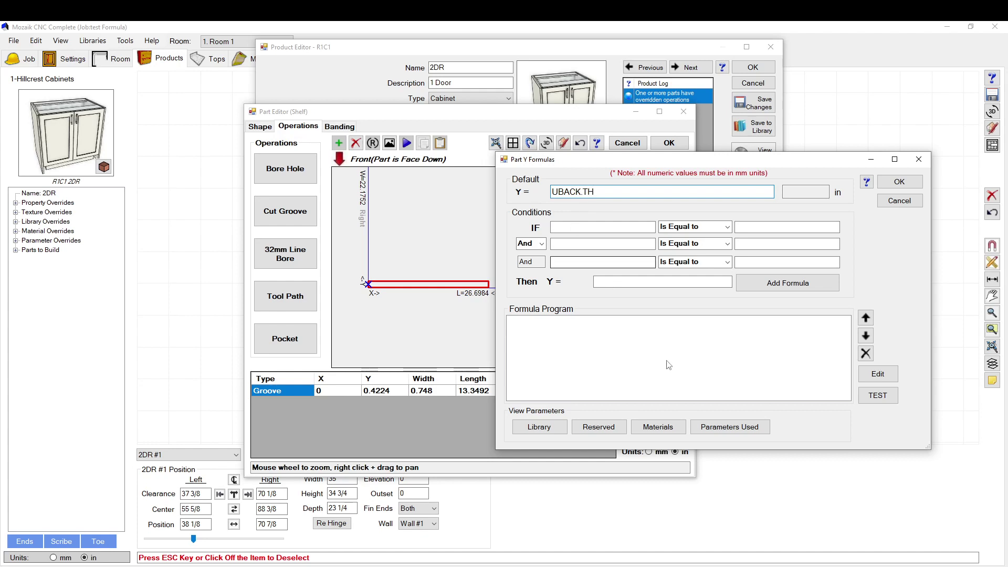
pyautogui.press('Return')
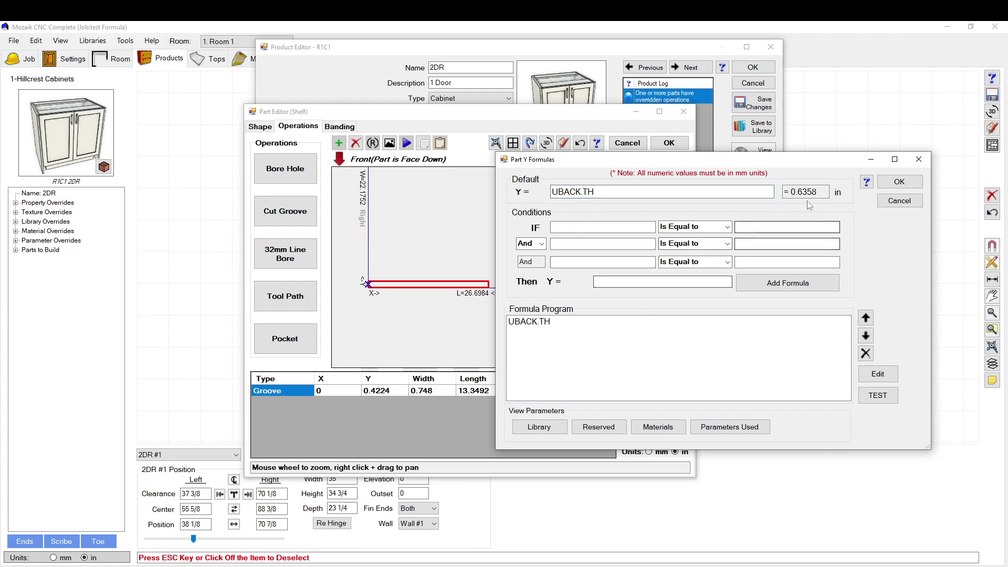
pyautogui.click(900, 181)
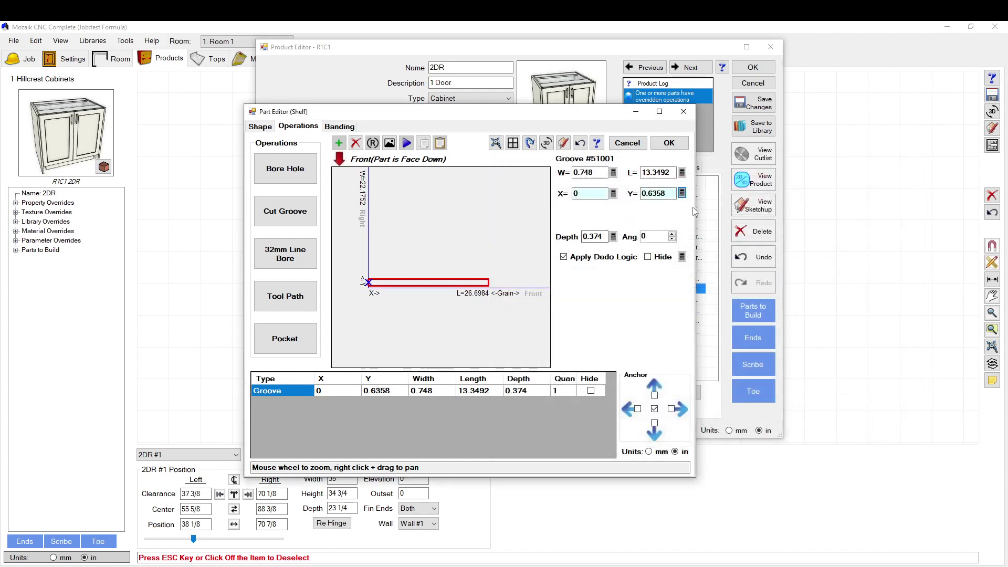
# Append a plus sign to the groove's Y formula and look up the dado slop parameters in the library's Dados category
pyautogui.click(681, 194)
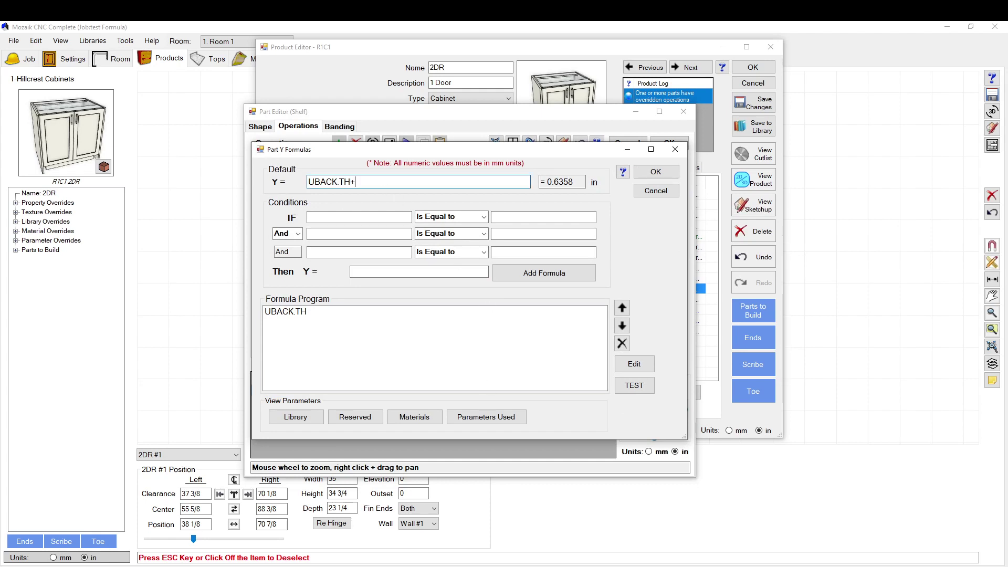
pyautogui.click(295, 417)
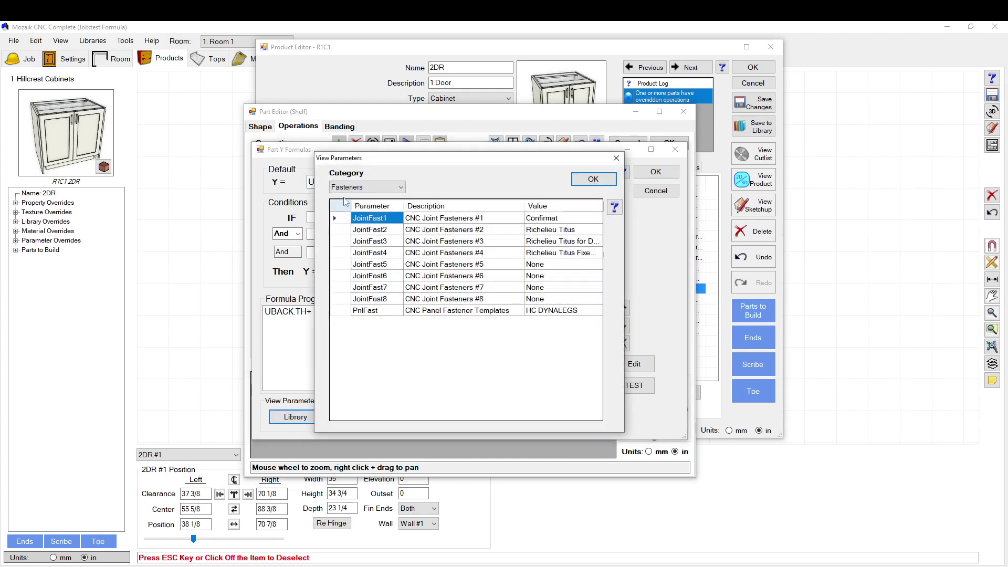
pyautogui.click(367, 187)
pyautogui.click(362, 274)
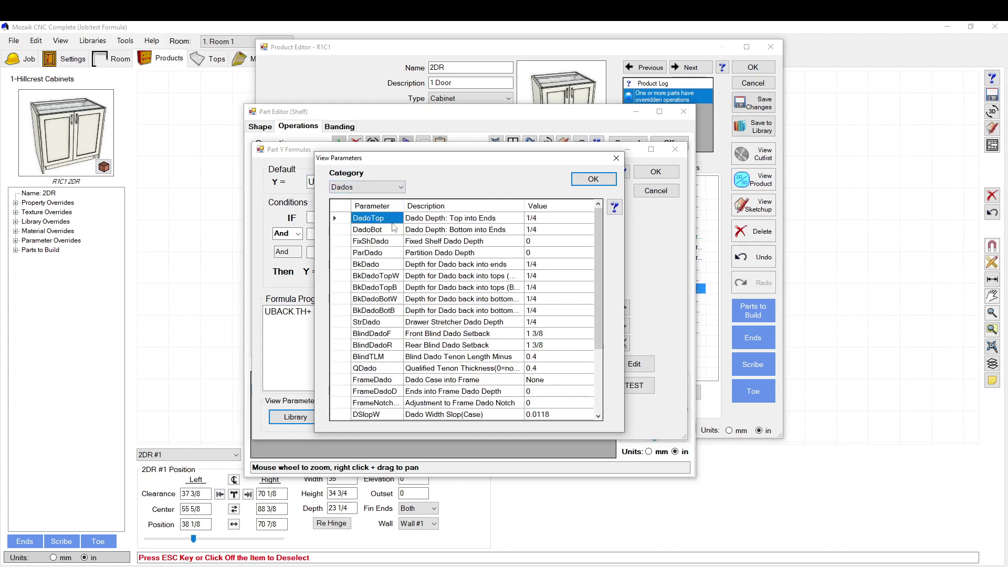
pyautogui.click(381, 253)
pyautogui.scroll(-3, 381, 257)
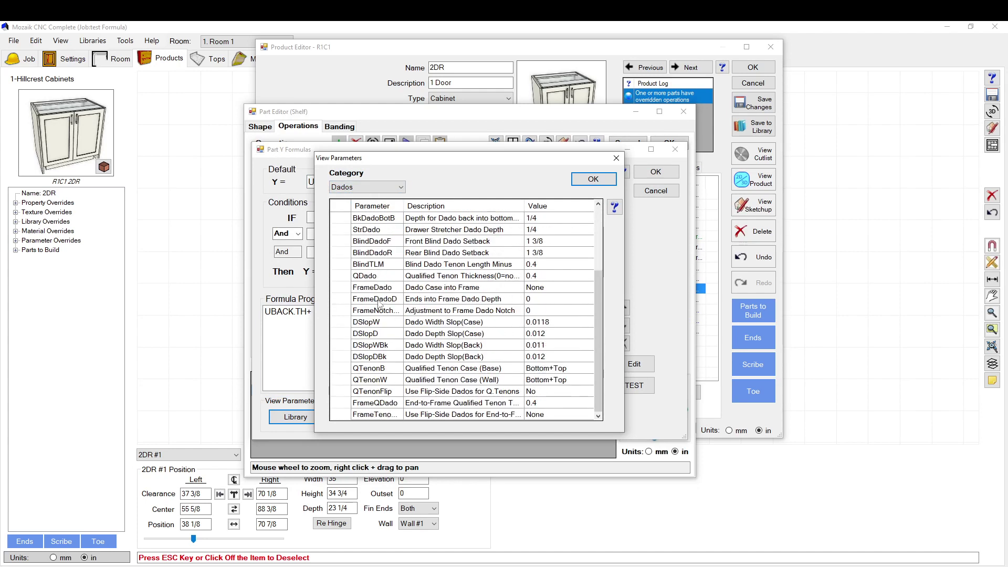
pyautogui.click(373, 334)
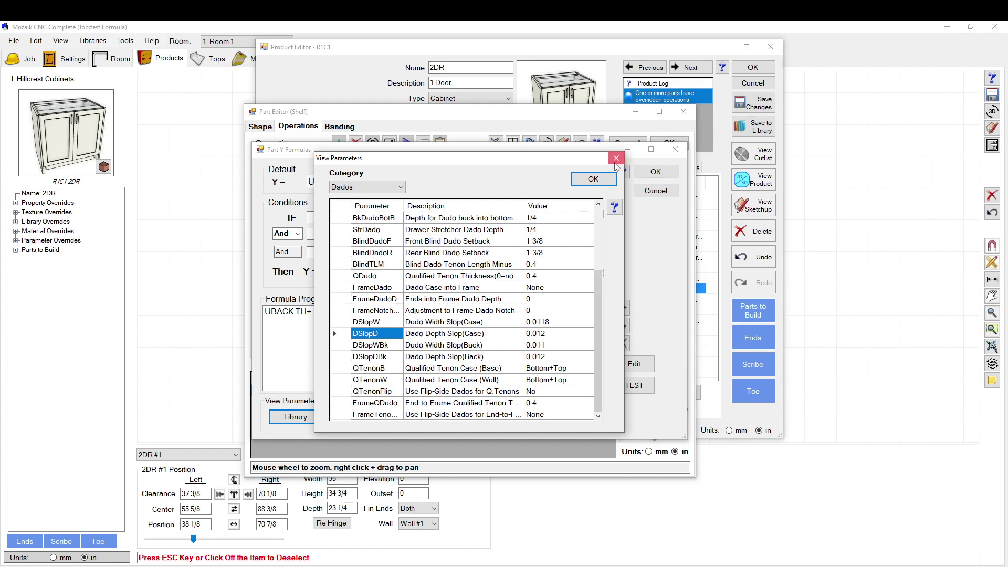
pyautogui.click(586, 178)
# Complete the groove's default Y formula as UBACK.TH+DSLOPD and apply it
pyautogui.click(373, 182)
pyautogui.write('D')
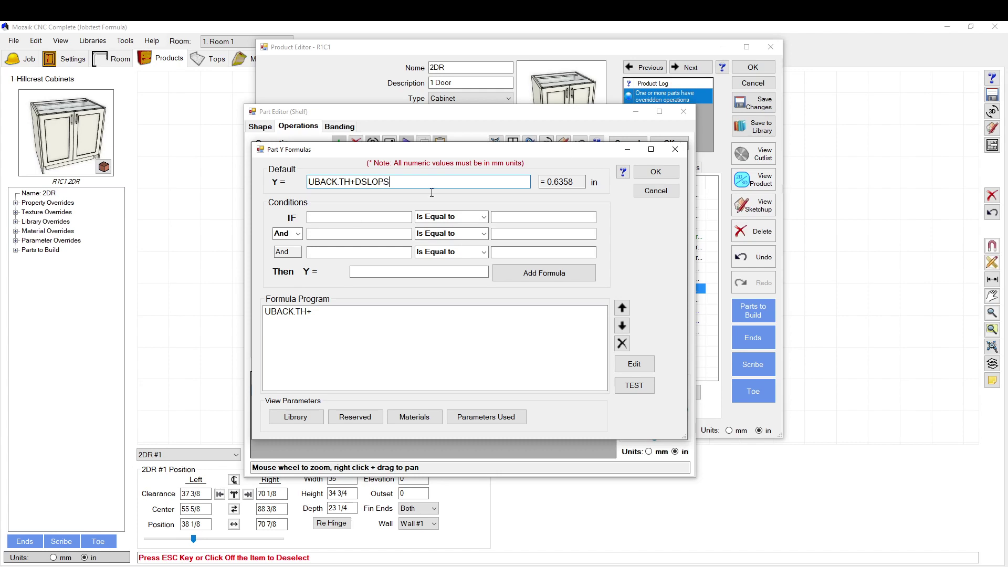
pyautogui.write('SLOPS')
pyautogui.press('Return')
pyautogui.click(538, 333)
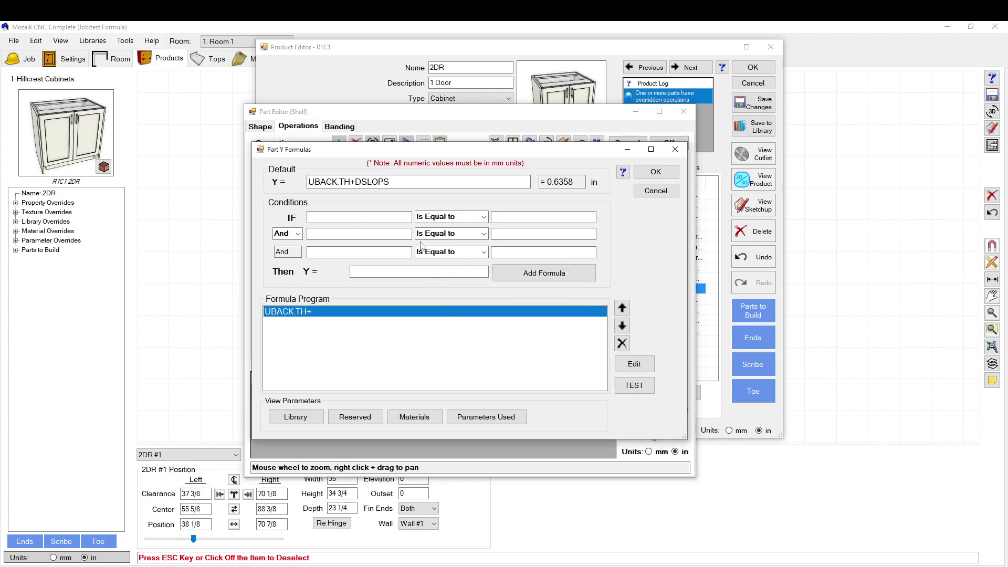
pyautogui.click(410, 181)
pyautogui.press('Return')
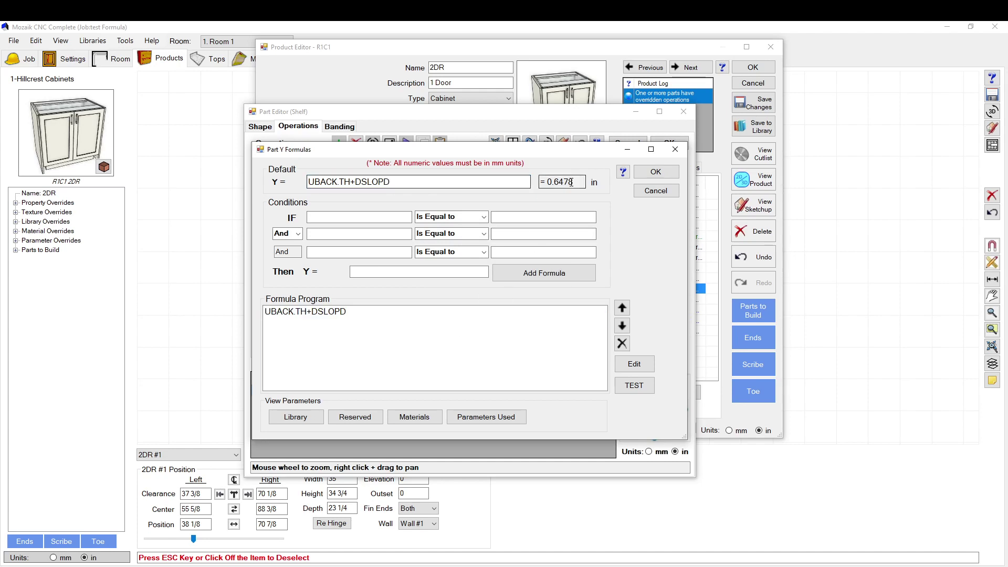
pyautogui.click(651, 173)
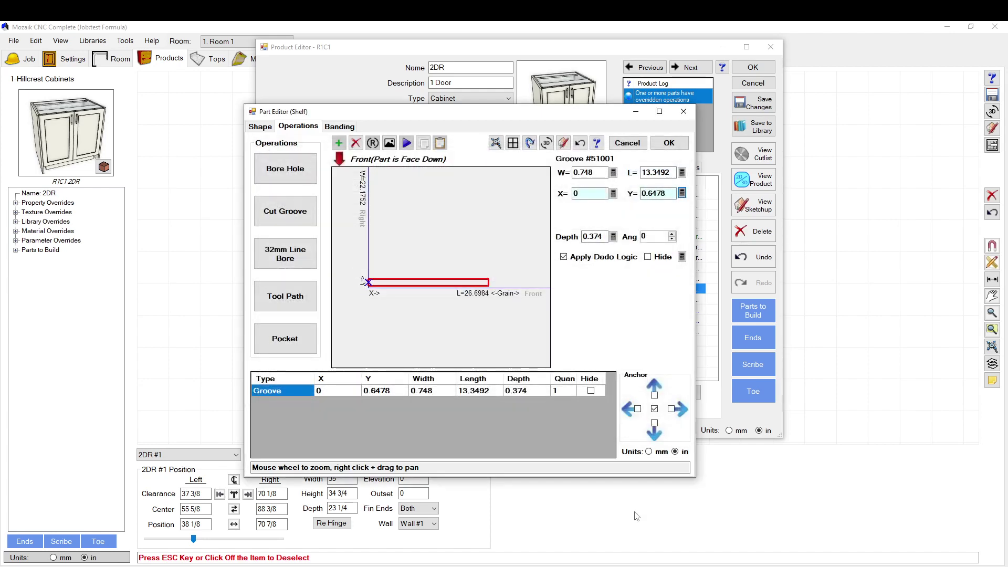
# Copy the groove's full default Y formula for reuse, leaving the formula as it is
pyautogui.click(682, 193)
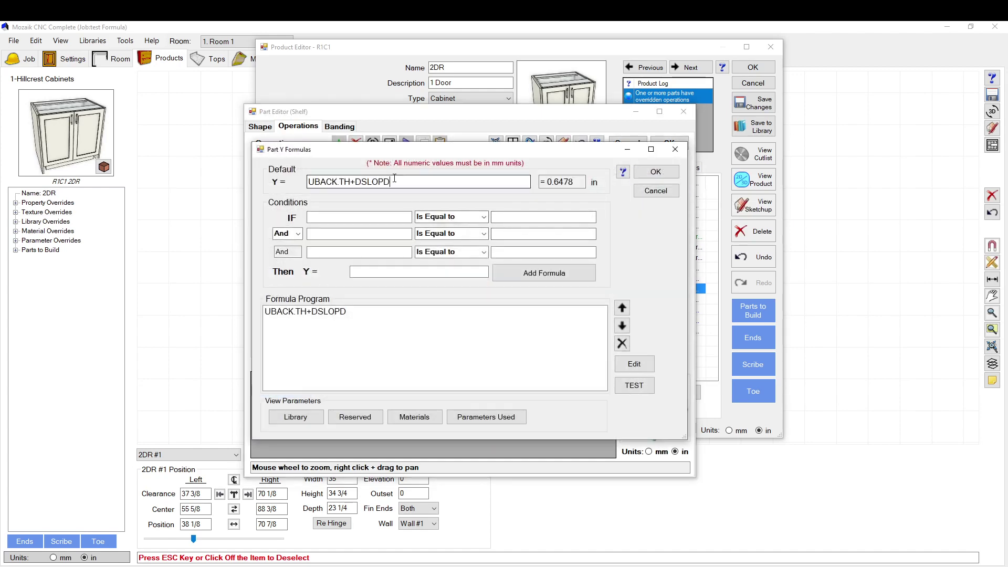
pyautogui.click(411, 180)
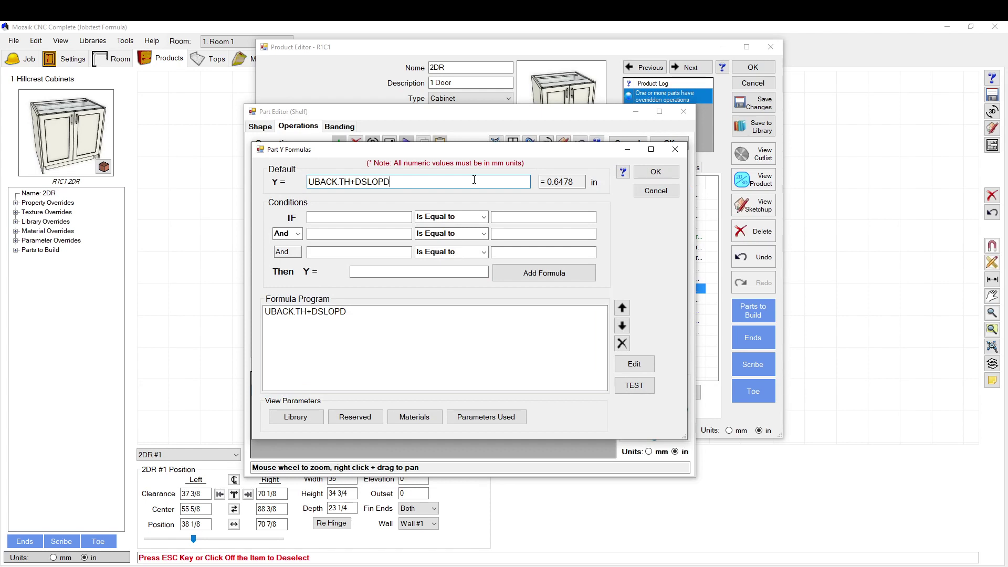
pyautogui.moveTo(394, 183); pyautogui.dragTo(239, 180)
pyautogui.hotkey('ctrl', 'c')
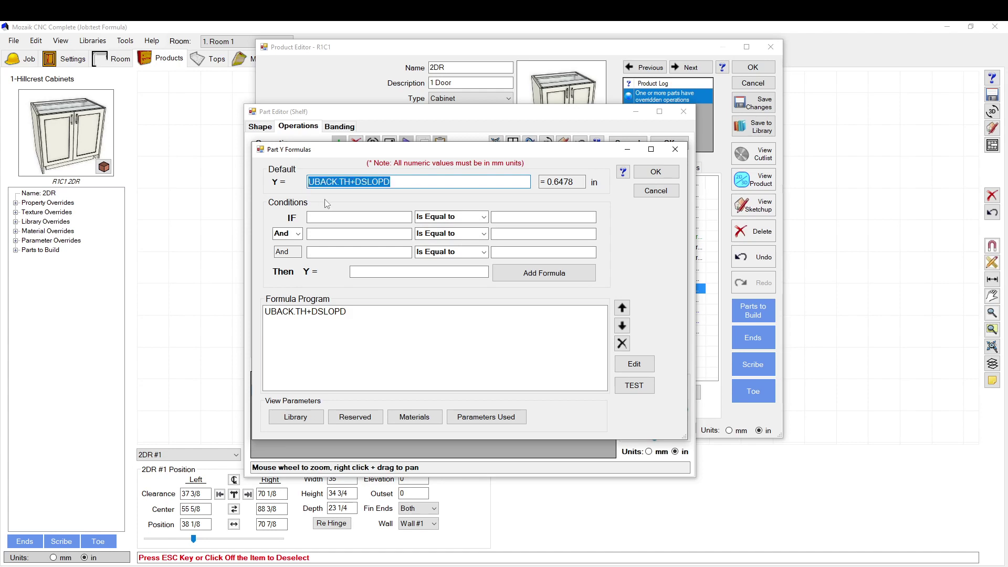
pyautogui.click(420, 336)
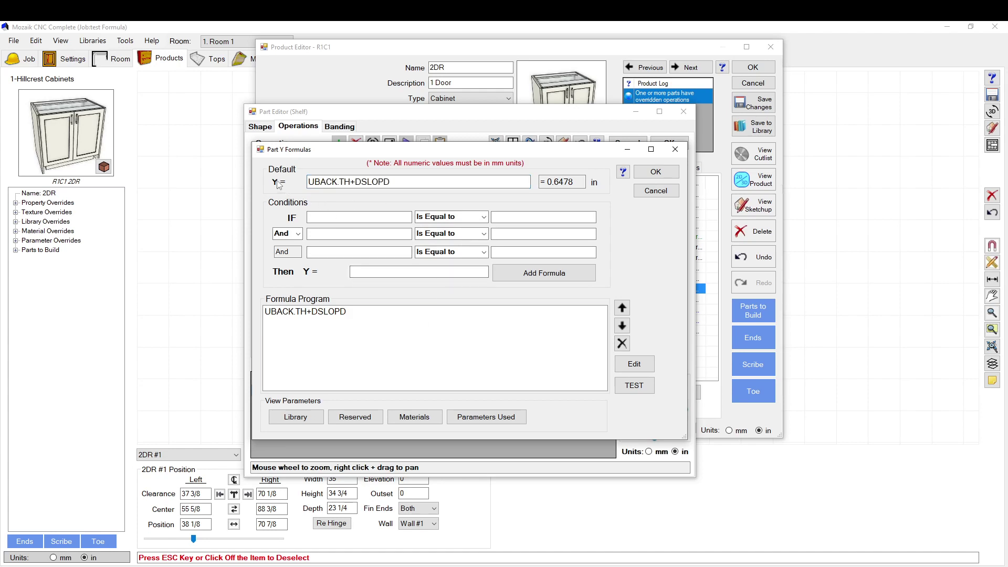
pyautogui.click(656, 172)
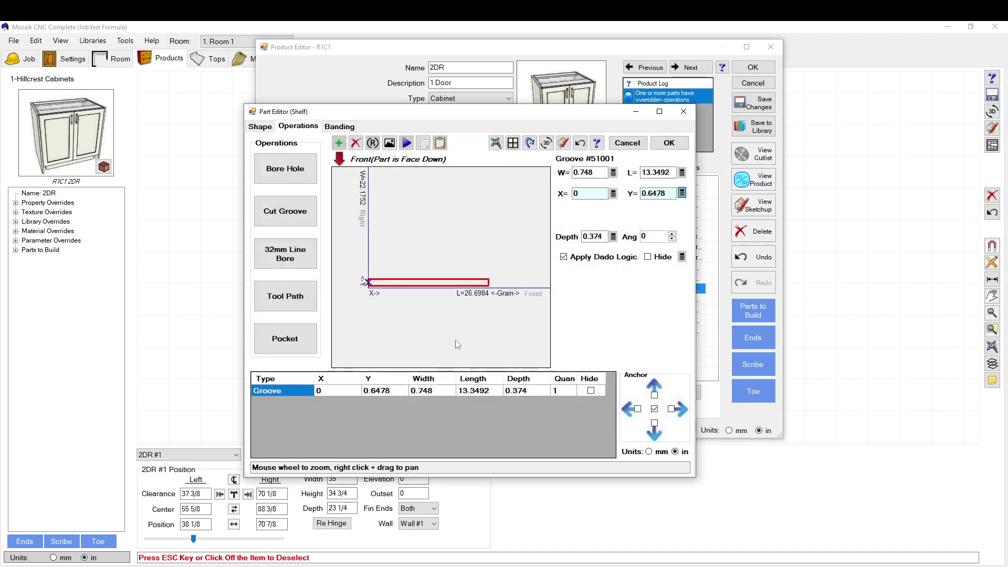
# Set the groove's default width formula to UBACK.TH+DSLOPD by reusing the copied expression
pyautogui.click(593, 172)
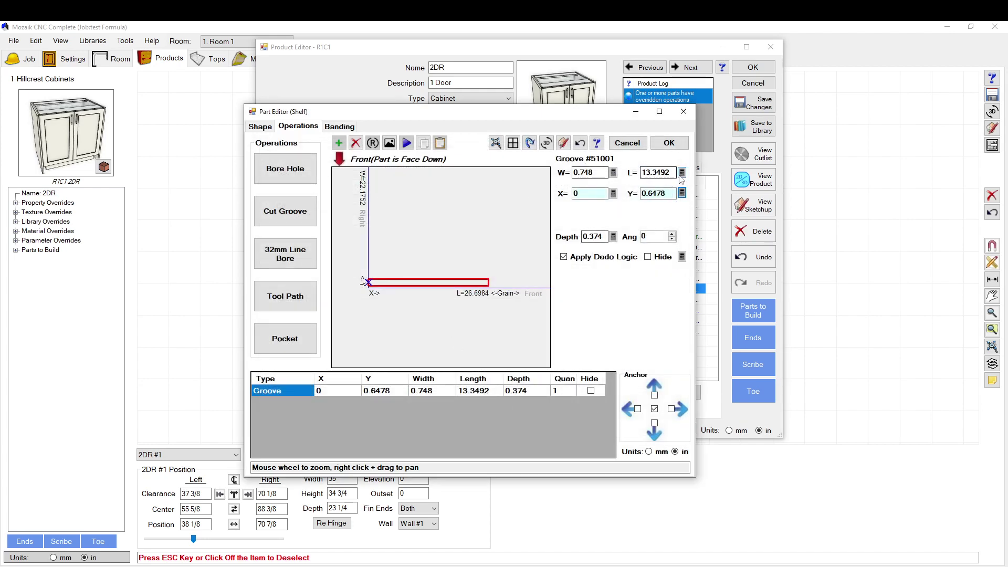
pyautogui.click(612, 172)
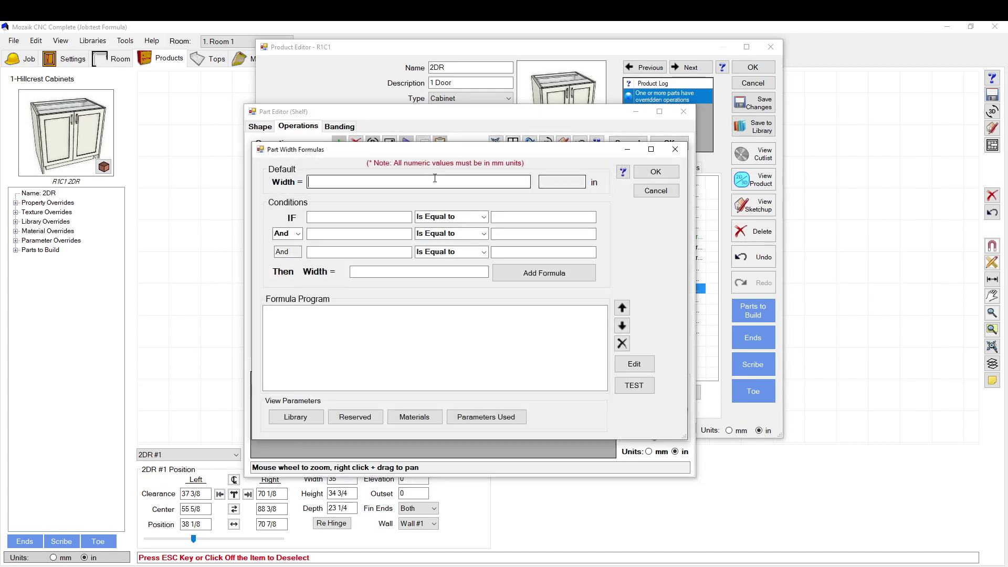
pyautogui.hotkey('ctrl', 'v')
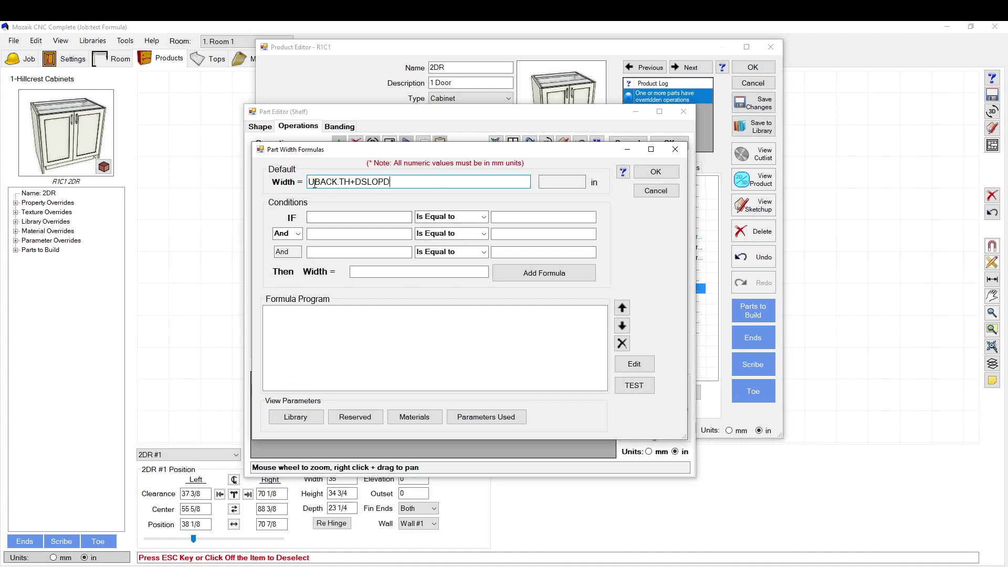
pyautogui.moveTo(310, 183); pyautogui.dragTo(326, 182)
pyautogui.press('Left')
pyautogui.press('Return')
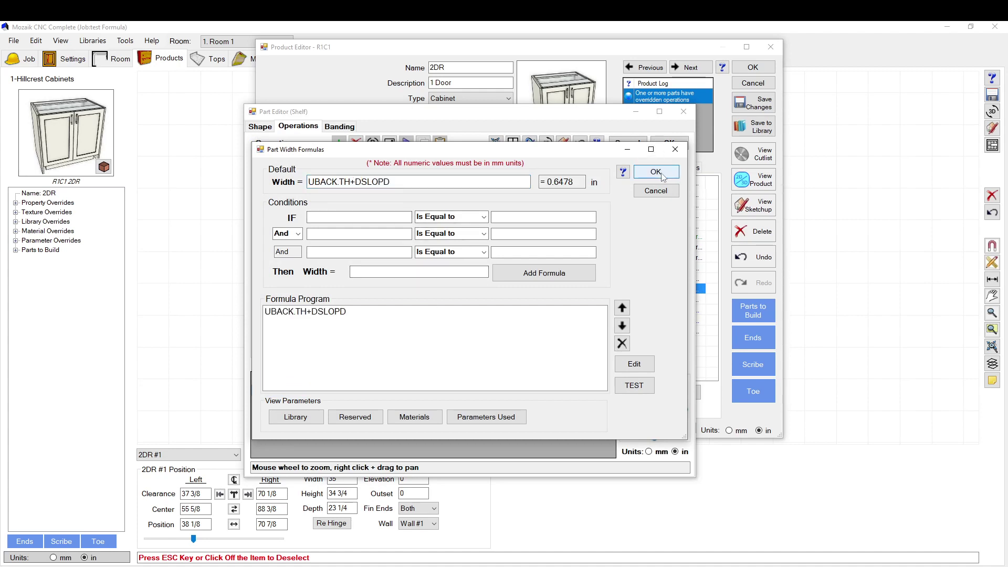
pyautogui.click(656, 172)
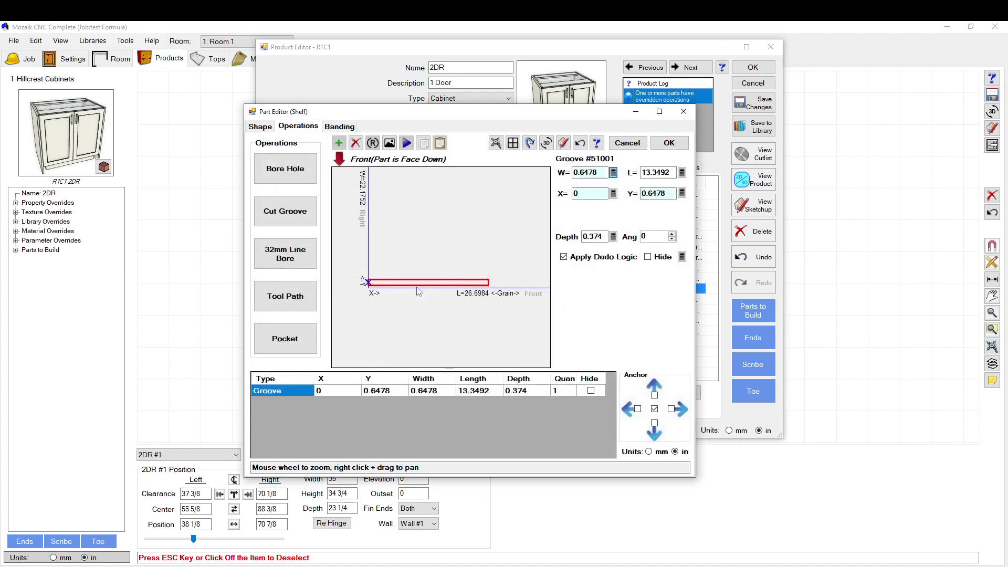
# Set the groove's default Y formula to (UBACK.TH+DSLOPD)/2 and check the groove's position against the shelf edge
pyautogui.scroll(4, 367, 283)
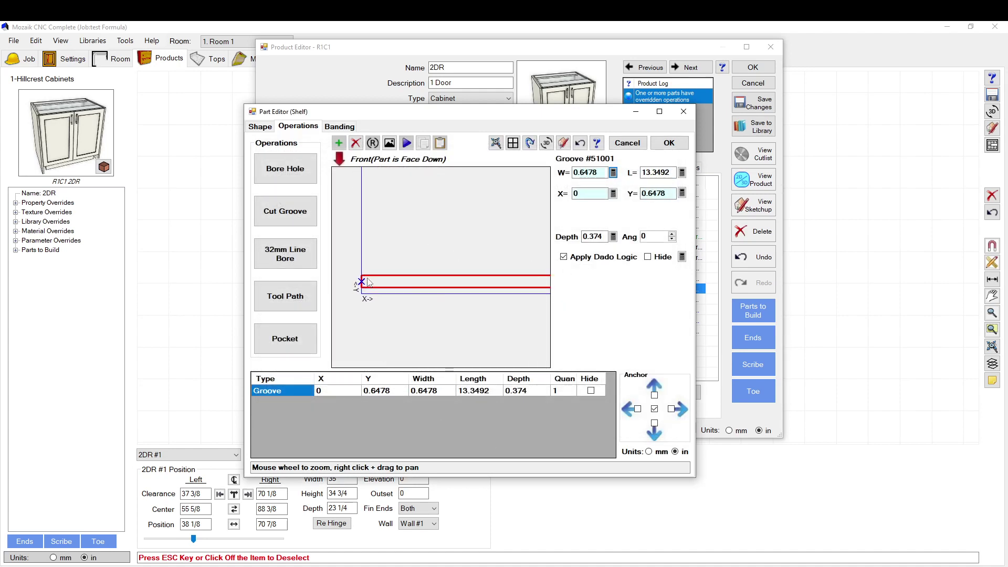
pyautogui.scroll(1, 368, 282)
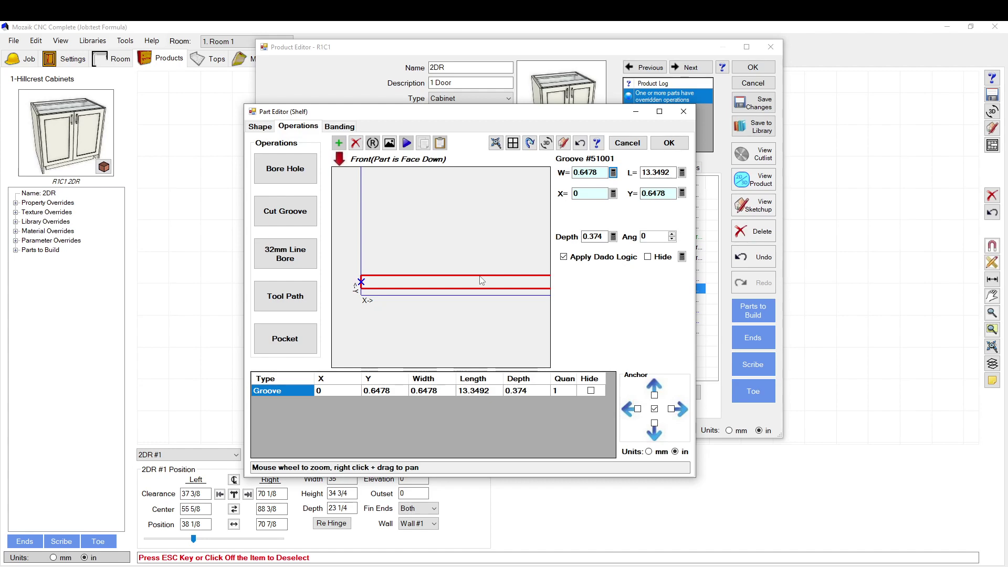
pyautogui.click(682, 193)
pyautogui.moveTo(415, 150); pyautogui.dragTo(598, 228)
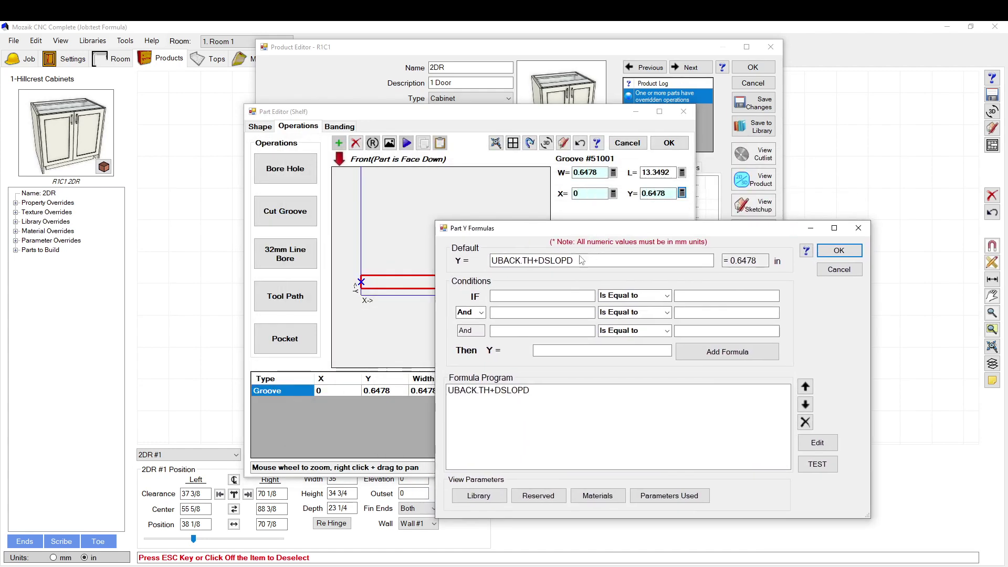
pyautogui.click(583, 259)
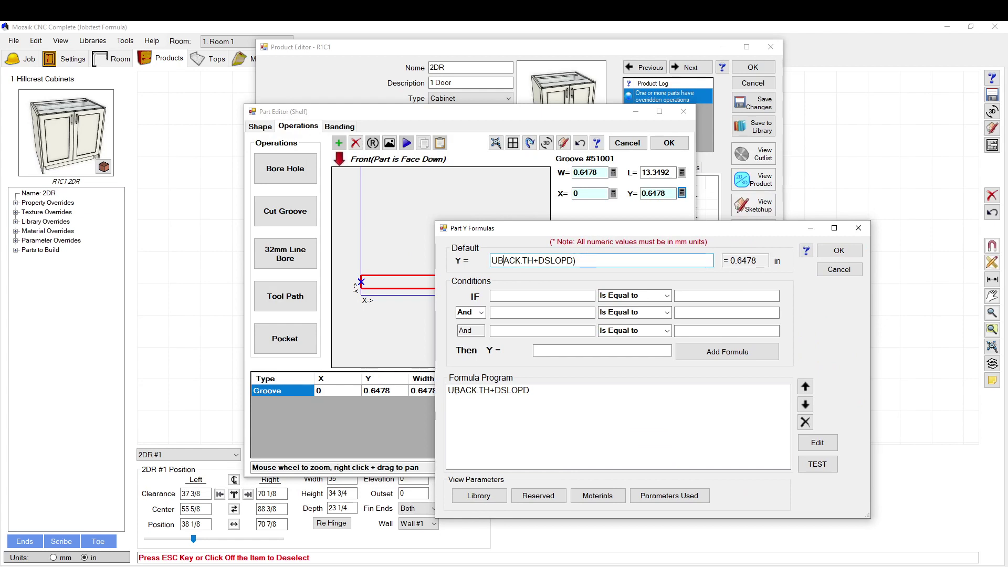
pyautogui.press('Home')
pyautogui.write('(')
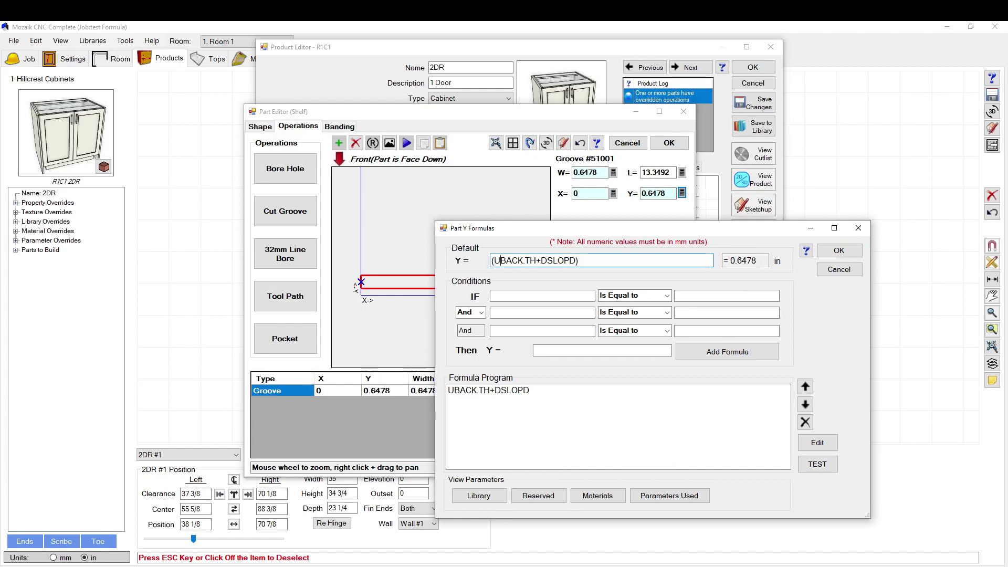
pyautogui.click(557, 260)
pyautogui.write('/2')
pyautogui.press('Tab')
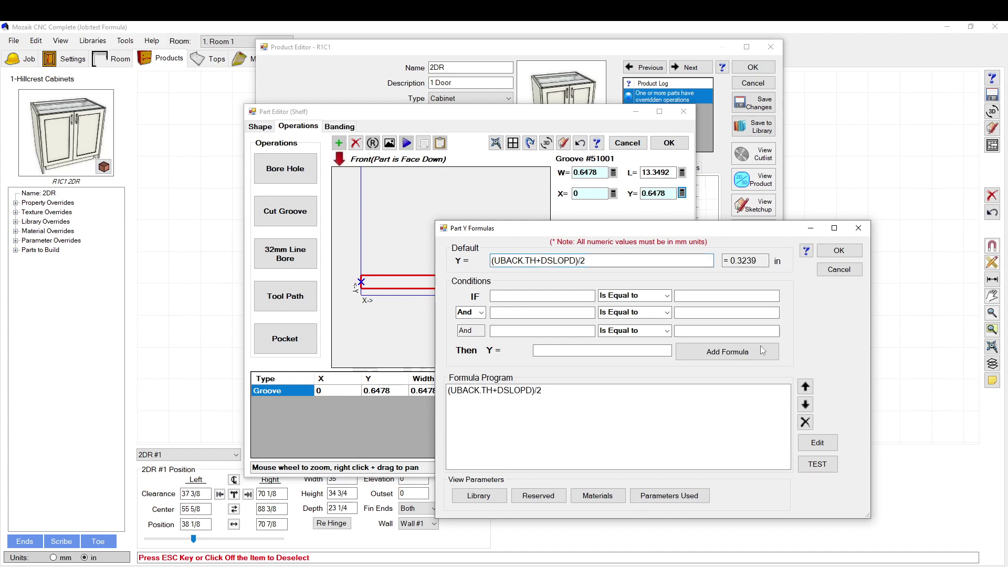
pyautogui.click(839, 250)
pyautogui.scroll(3, 375, 294)
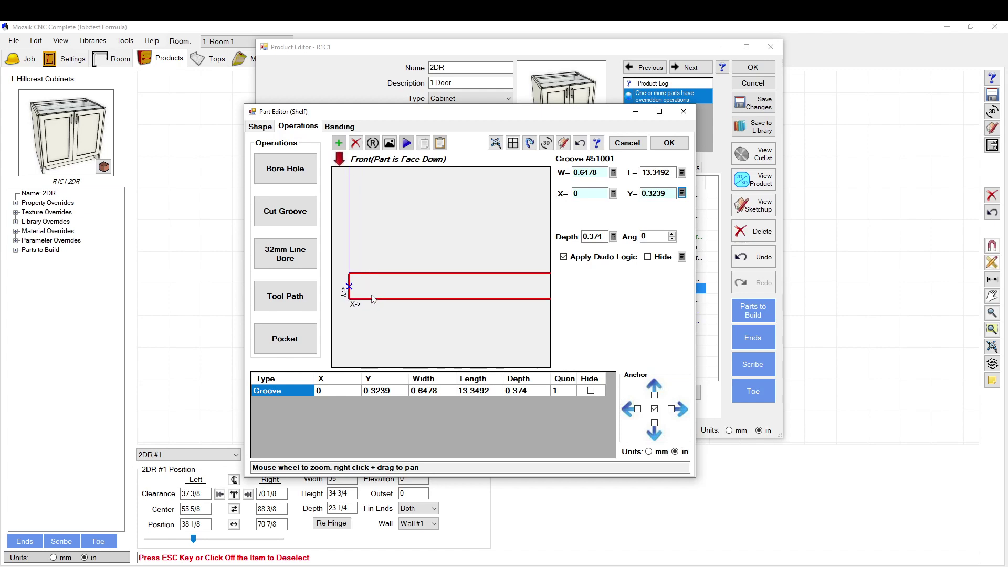
pyautogui.scroll(-4, 383, 305)
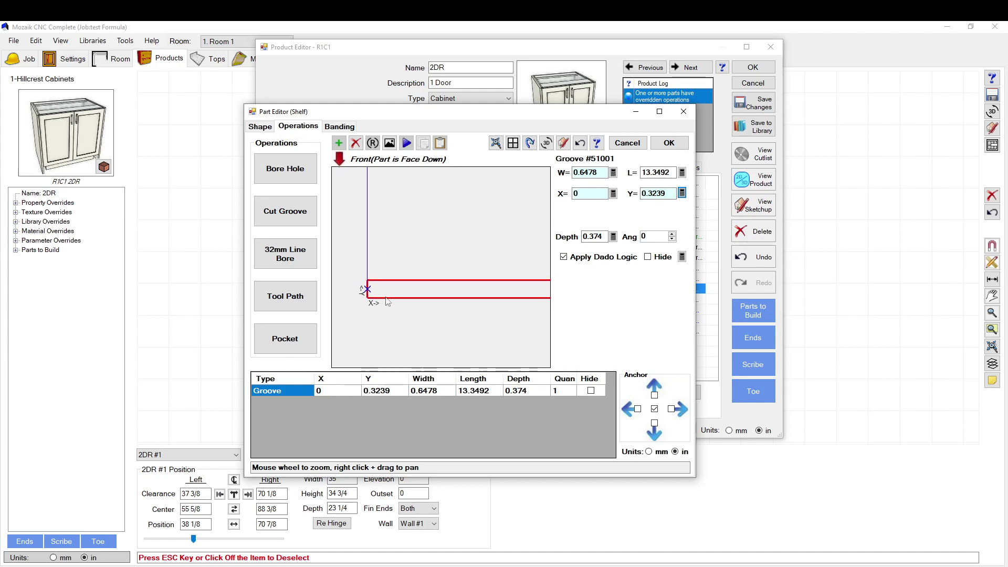
pyautogui.scroll(-2, 367, 295)
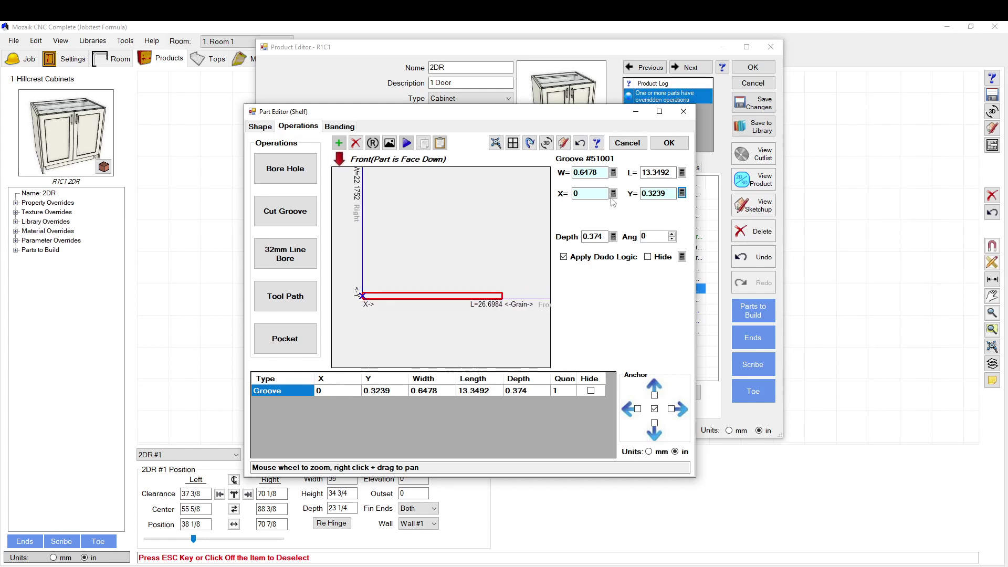
# Set the groove's default length formula to PARTL and check the groove along the shelf edge
pyautogui.click(681, 172)
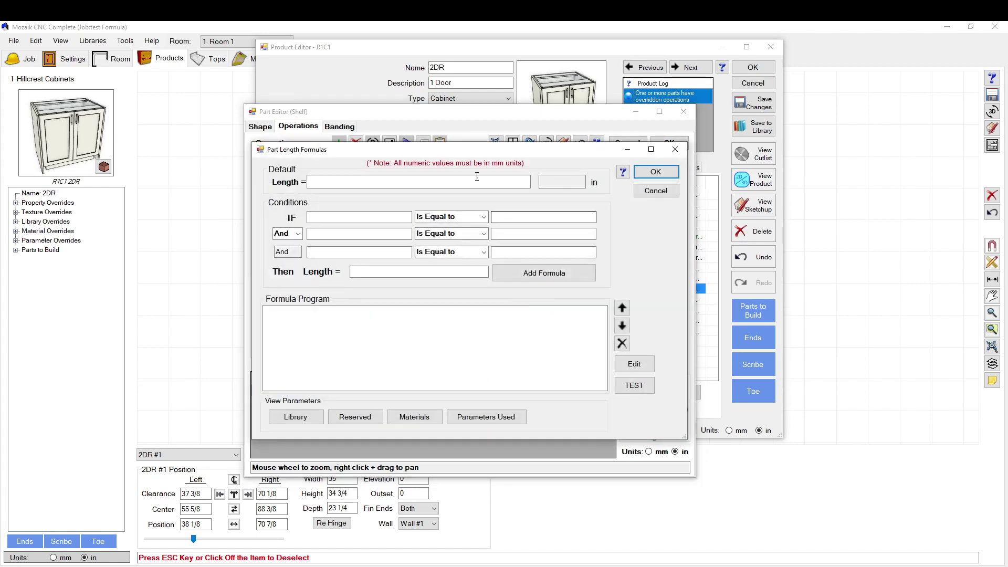
pyautogui.moveTo(341, 149); pyautogui.dragTo(554, 372)
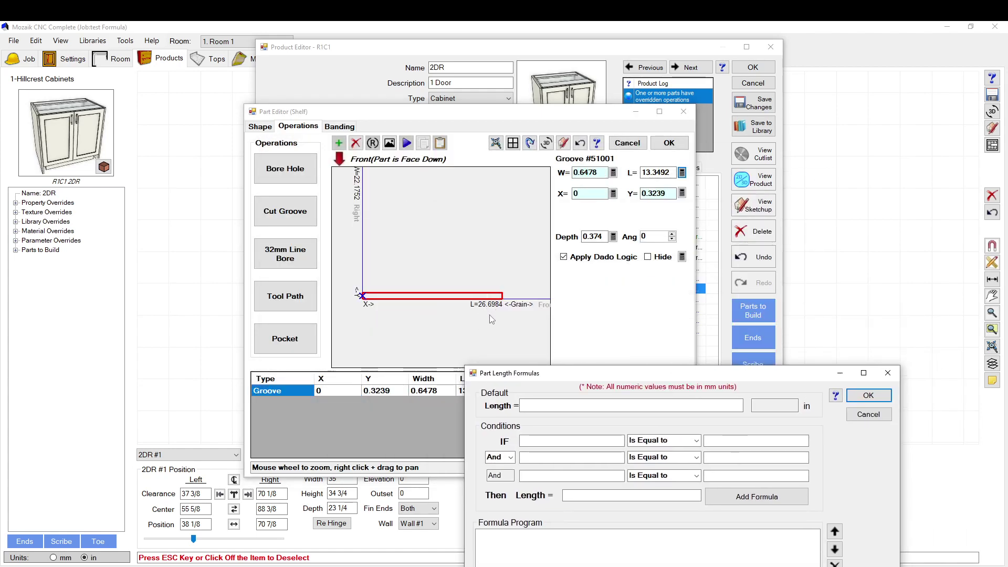
pyautogui.moveTo(538, 372); pyautogui.dragTo(372, 185)
pyautogui.click(398, 220)
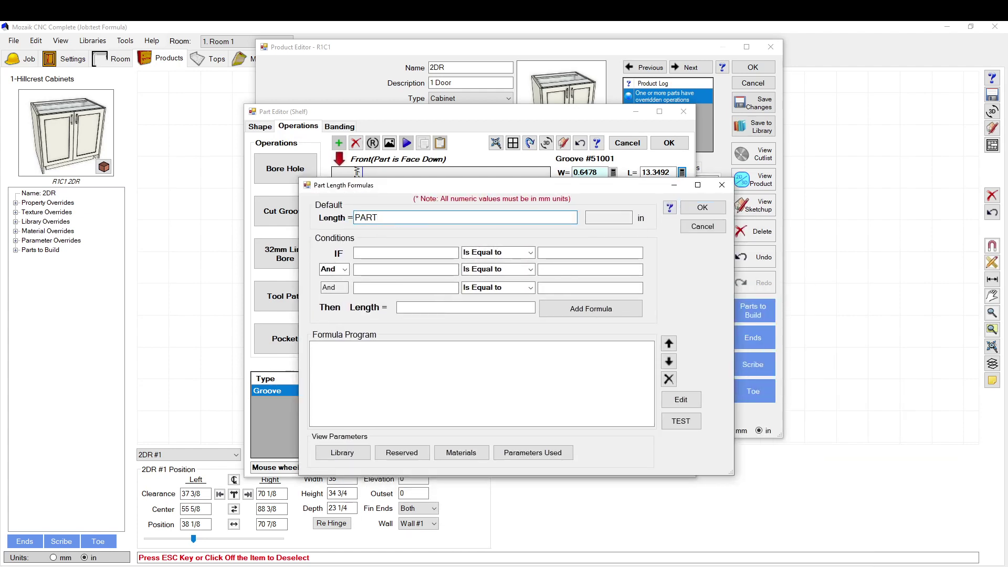
pyautogui.write('PARTL')
pyautogui.press('Return')
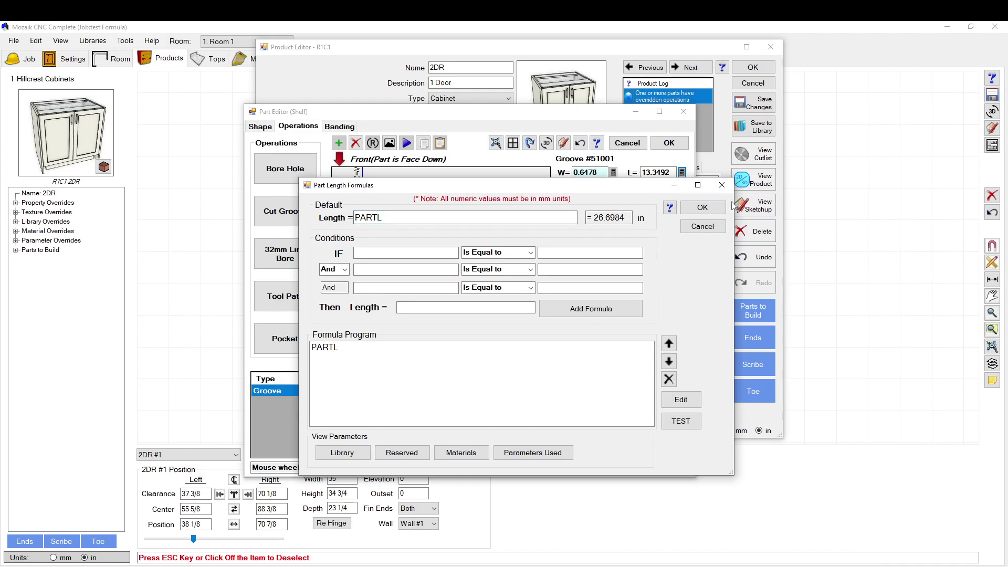
pyautogui.click(703, 207)
pyautogui.scroll(-3, 413, 338)
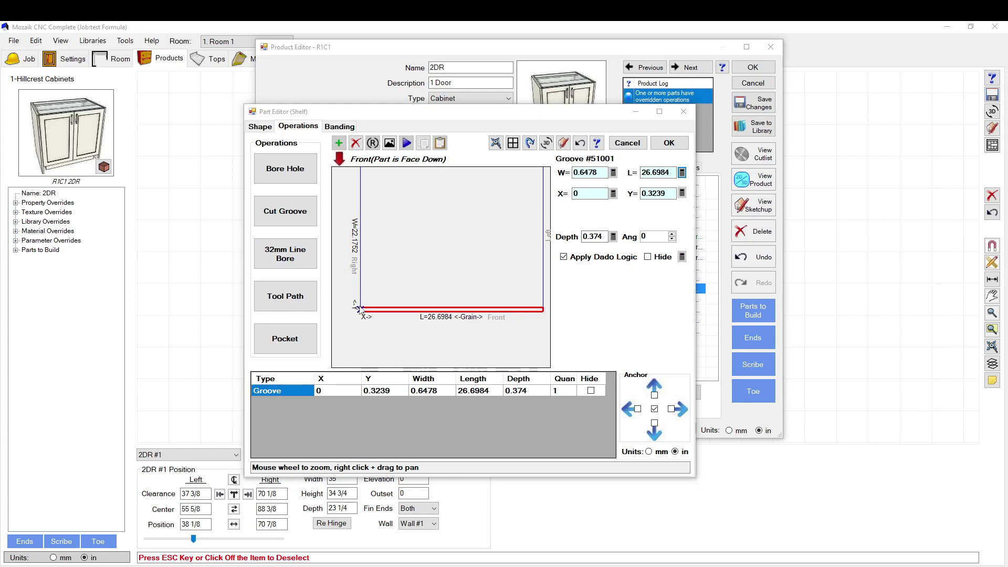
pyautogui.scroll(4, 358, 309)
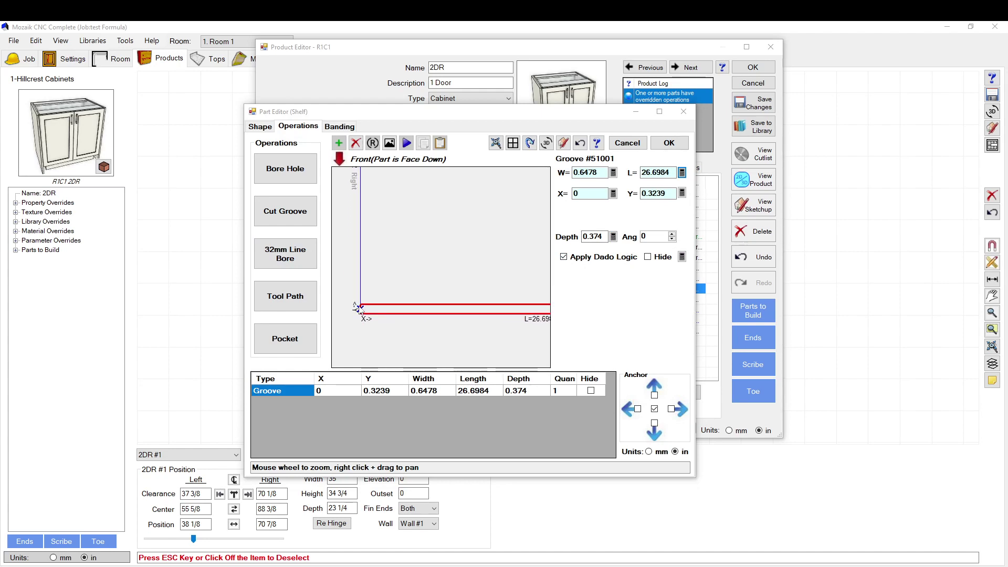
pyautogui.scroll(2, 359, 309)
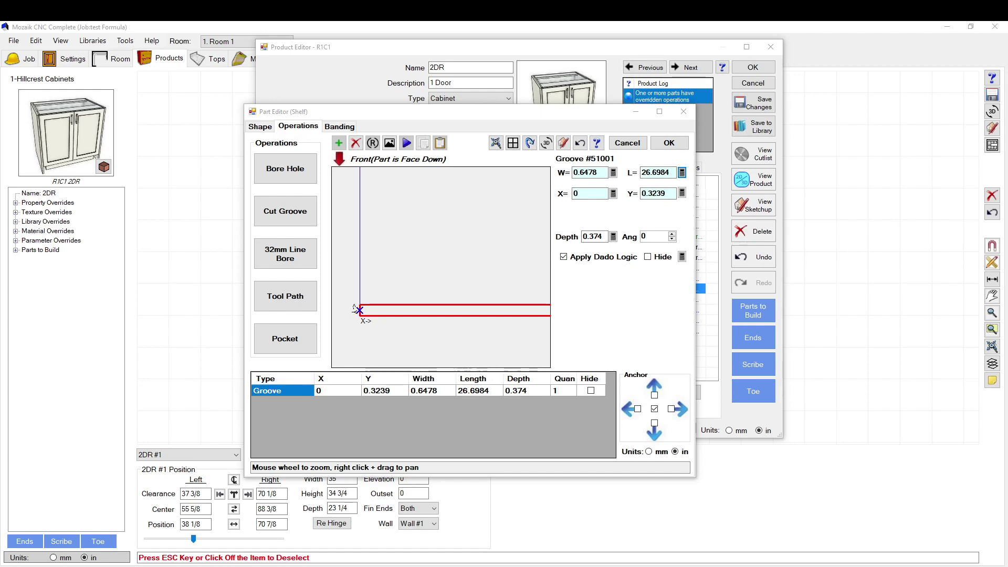
# Look up the library's dado depth parameters and set the groove's default depth formula to DADOTOP
pyautogui.click(612, 236)
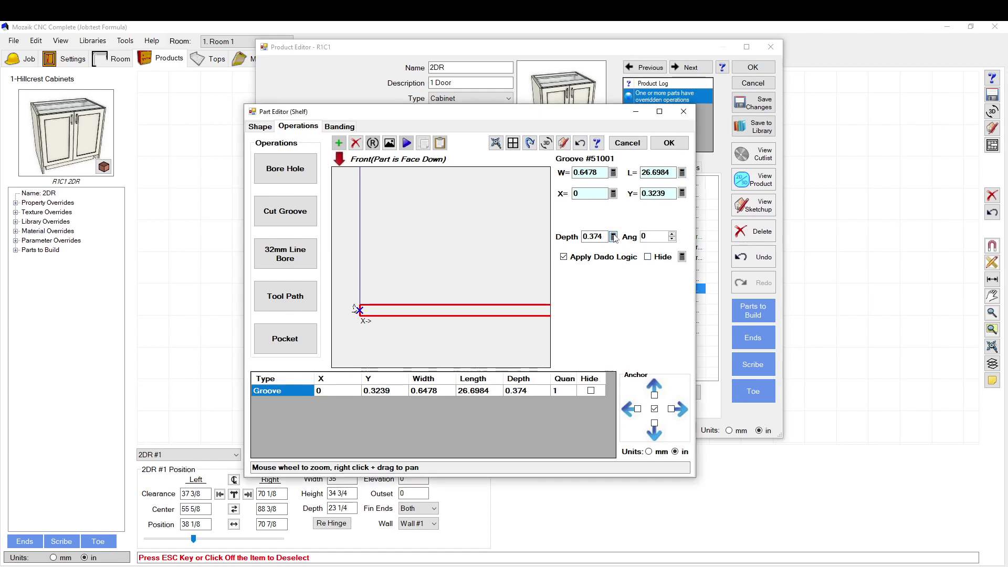
pyautogui.moveTo(502, 145); pyautogui.dragTo(613, 142)
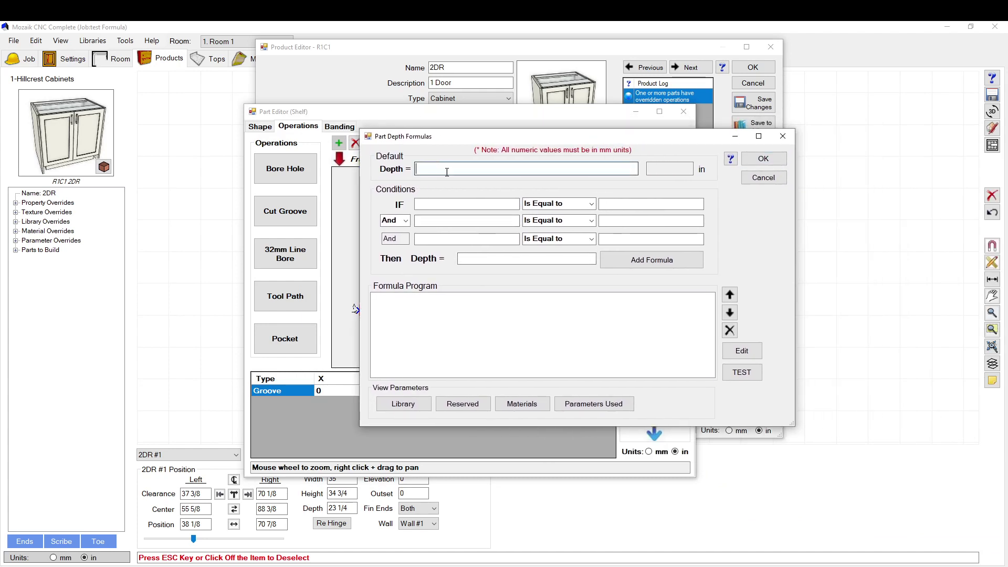
pyautogui.click(412, 405)
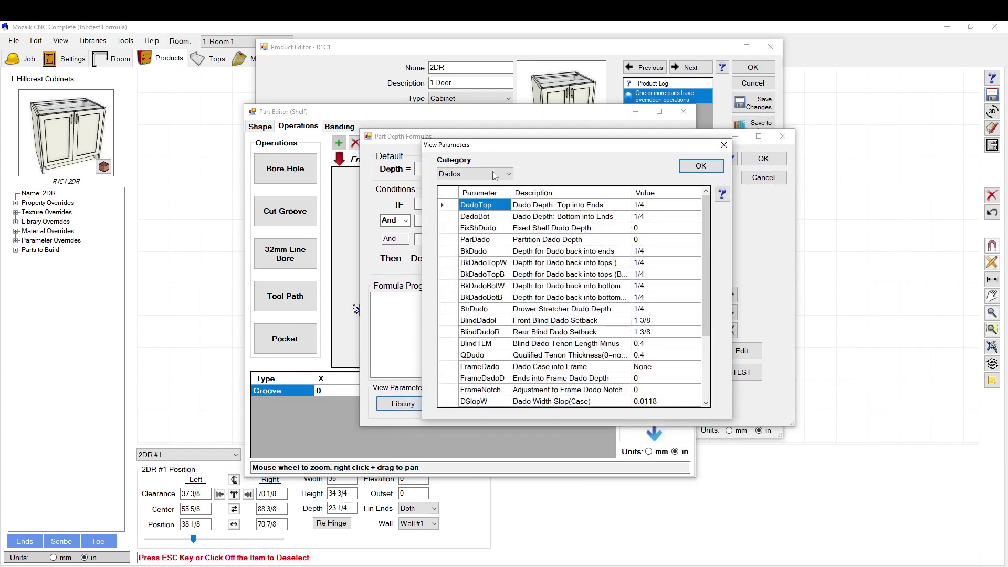
pyautogui.click(443, 205)
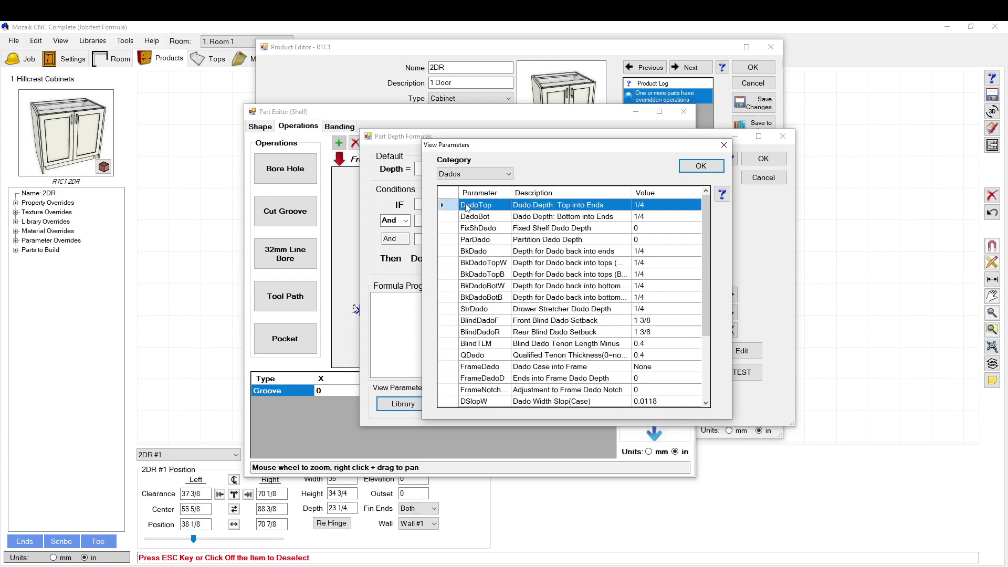
pyautogui.click(450, 217)
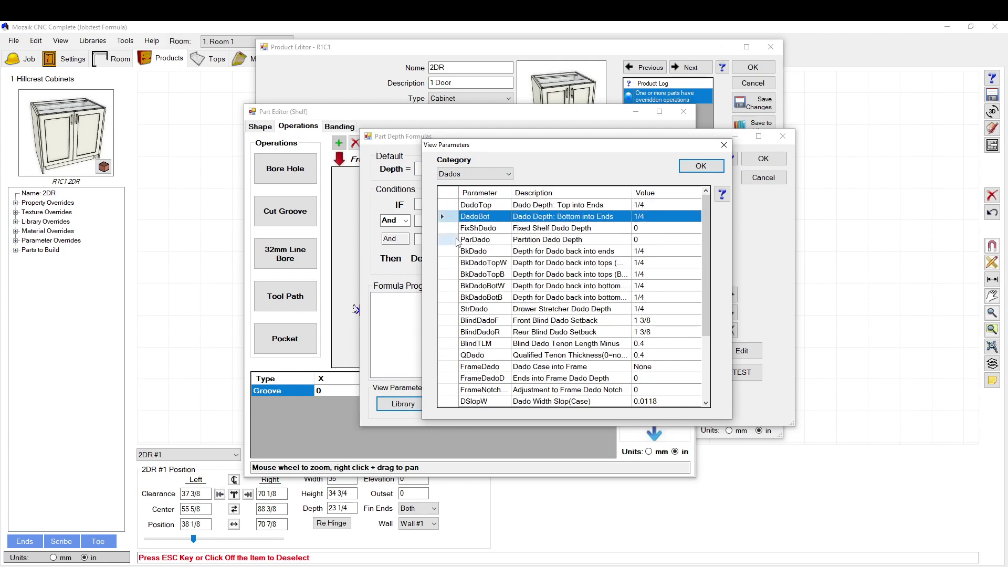
pyautogui.click(463, 251)
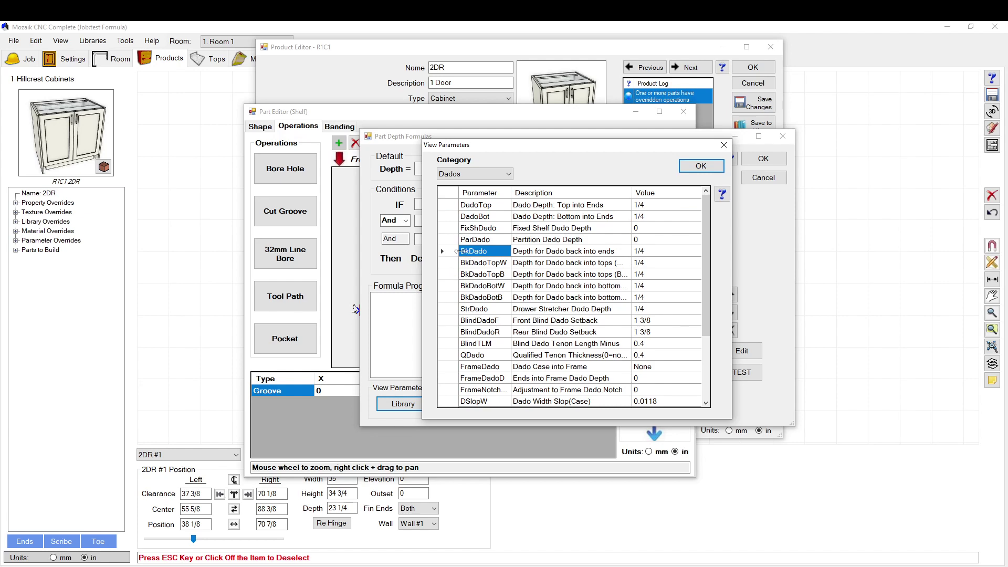
pyautogui.click(451, 206)
pyautogui.scroll(-3, 493, 252)
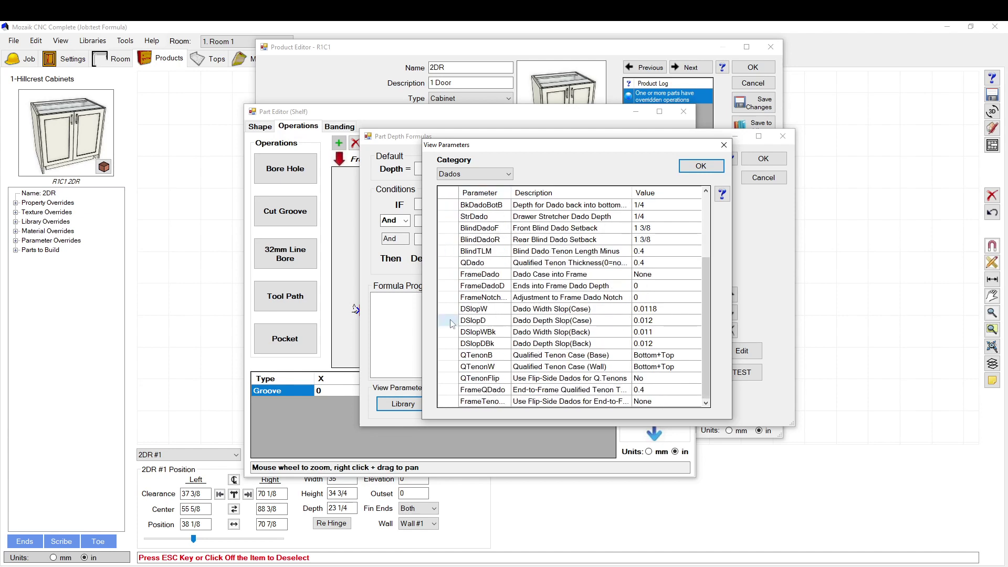
pyautogui.scroll(3, 477, 235)
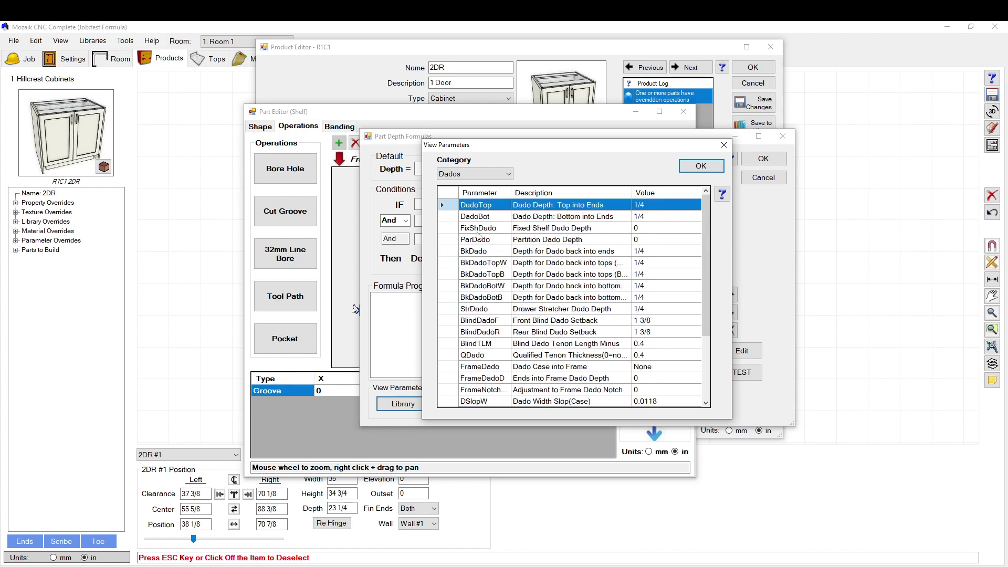
pyautogui.click(702, 167)
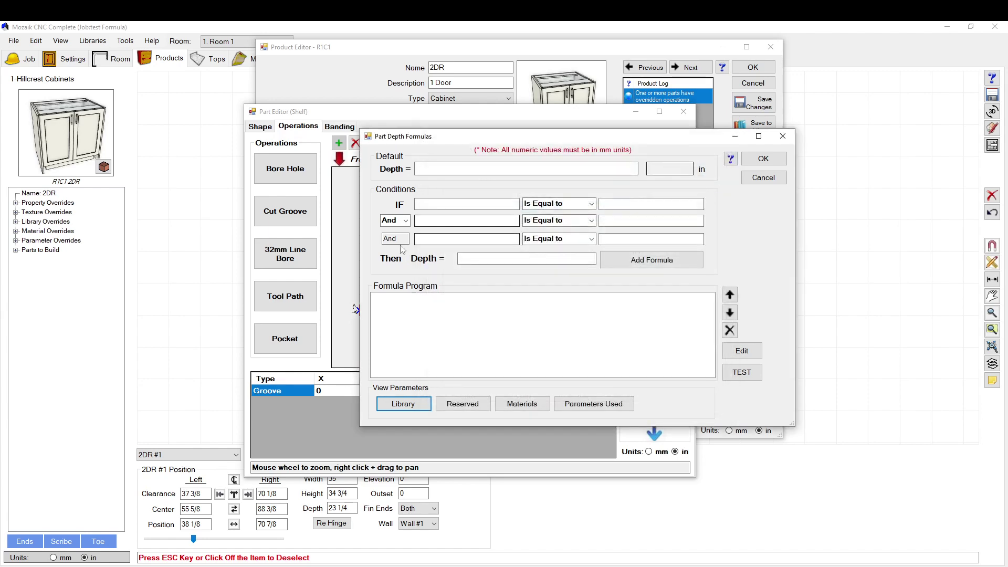
pyautogui.click(443, 168)
pyautogui.write('DADOTOP')
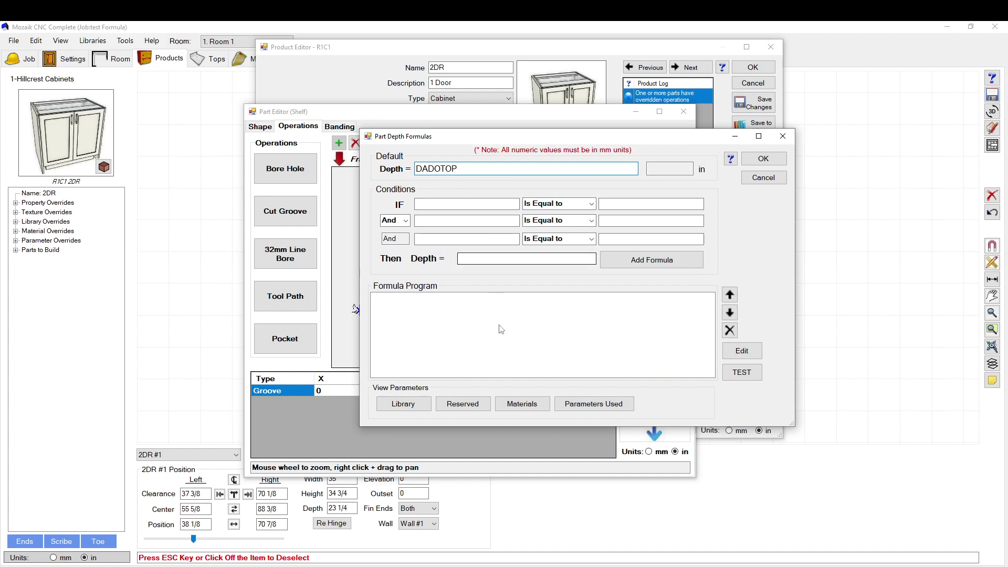
pyautogui.press('Return')
# Extend the groove's default depth formula to DADOTOP+DSLOPD using the library's case depth slop parameter, and accept the shelf edits
pyautogui.click(403, 403)
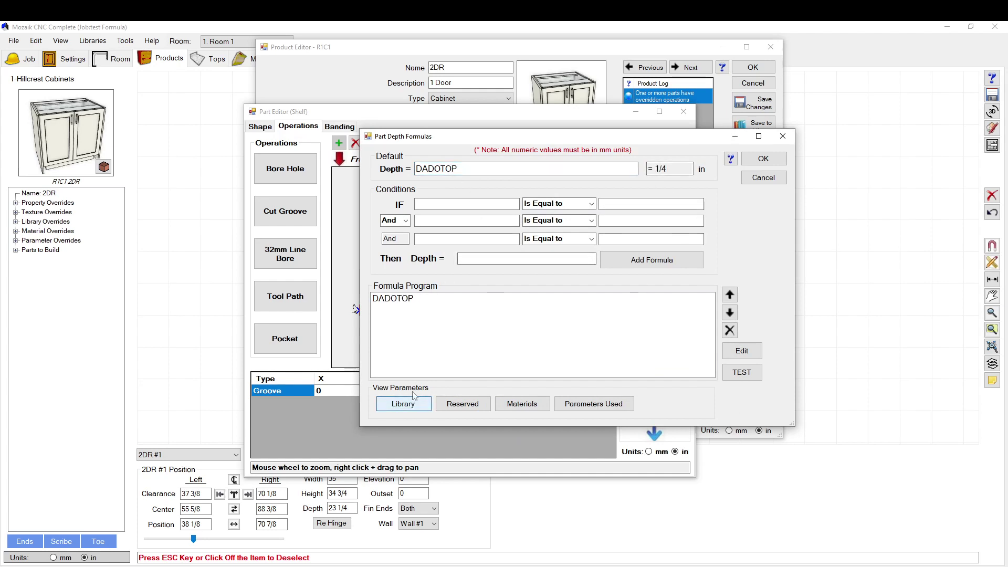
pyautogui.scroll(-3, 482, 294)
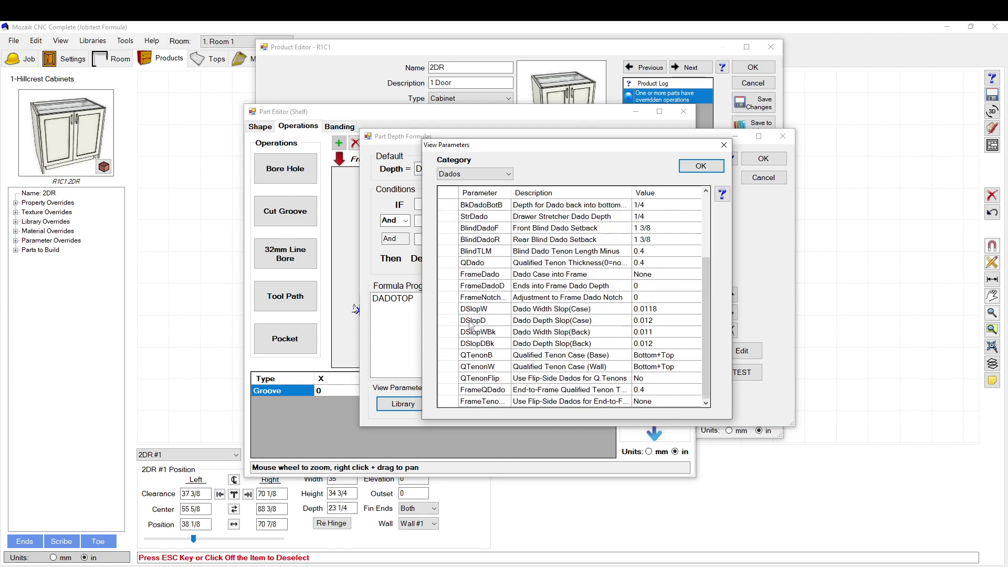
pyautogui.click(460, 321)
pyautogui.click(701, 166)
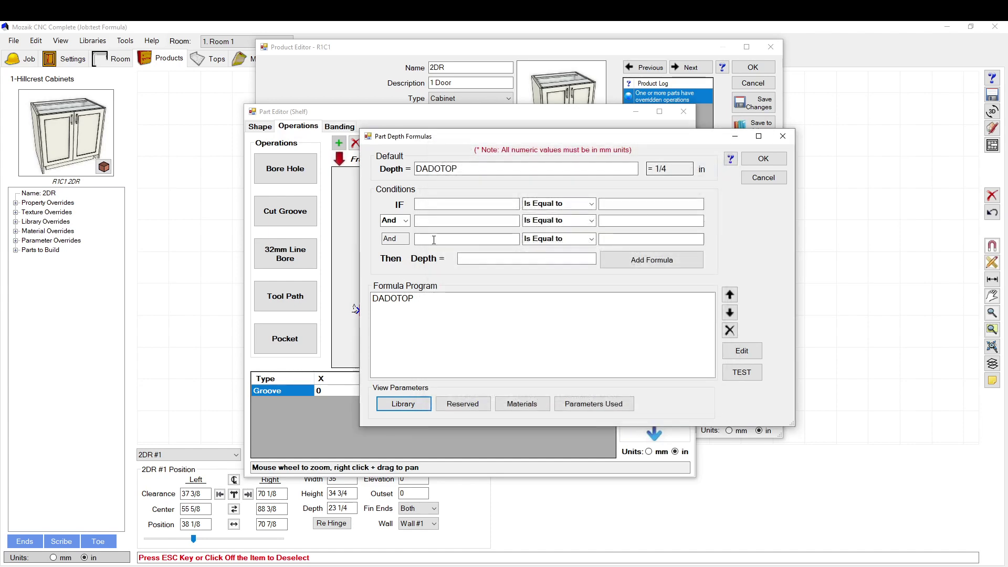
pyautogui.click(483, 169)
pyautogui.write('+')
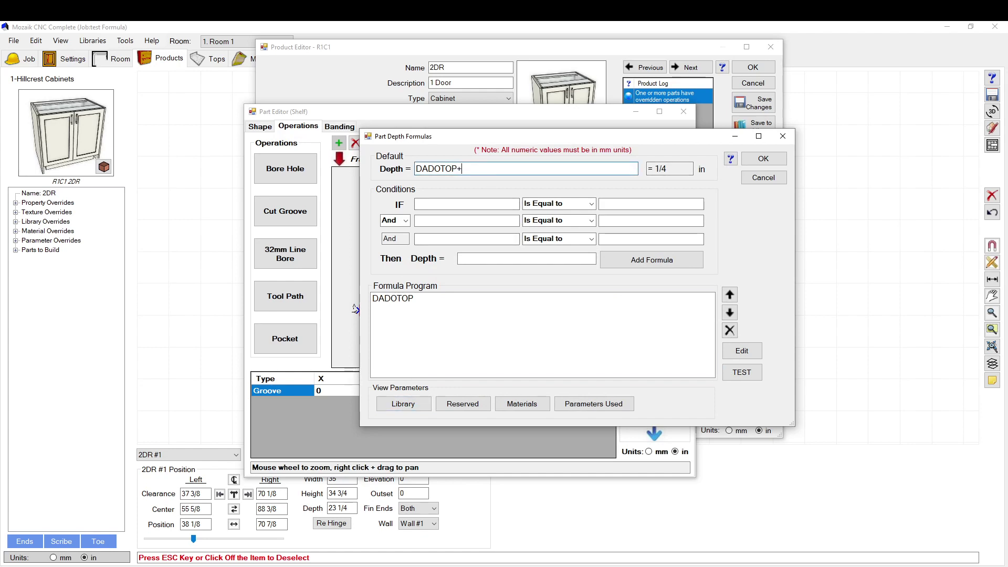
pyautogui.write('DSLOPD')
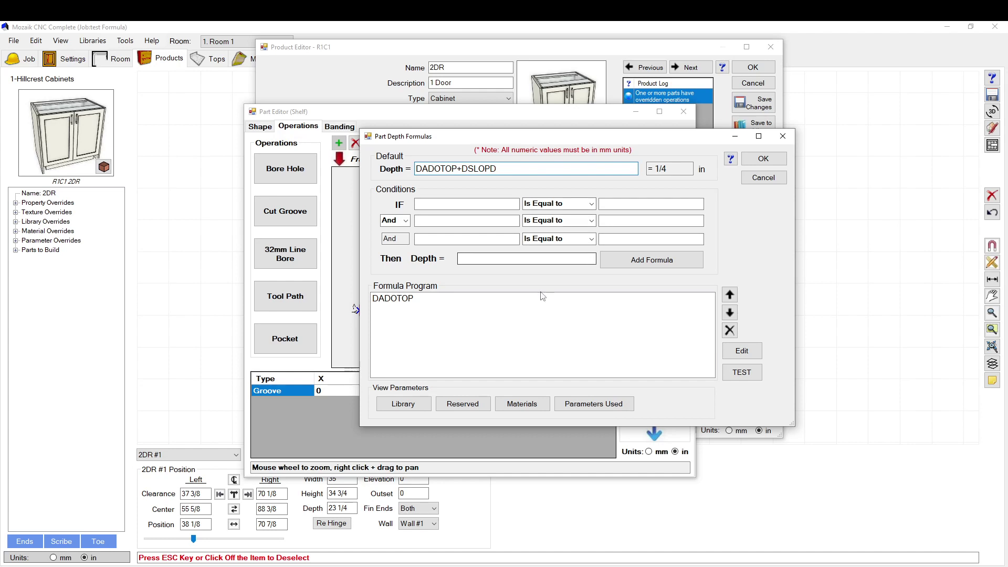
pyautogui.click(546, 331)
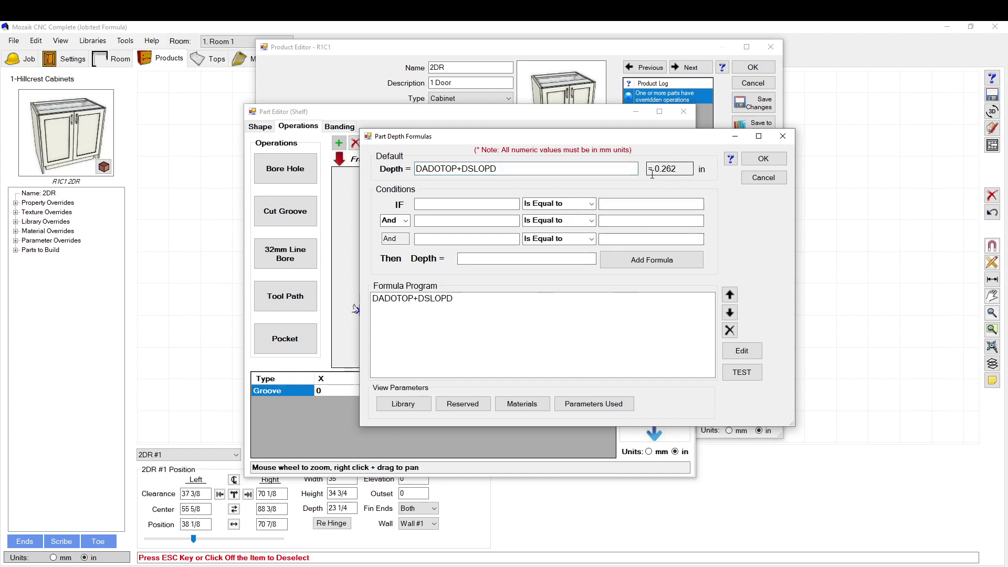
pyautogui.click(764, 159)
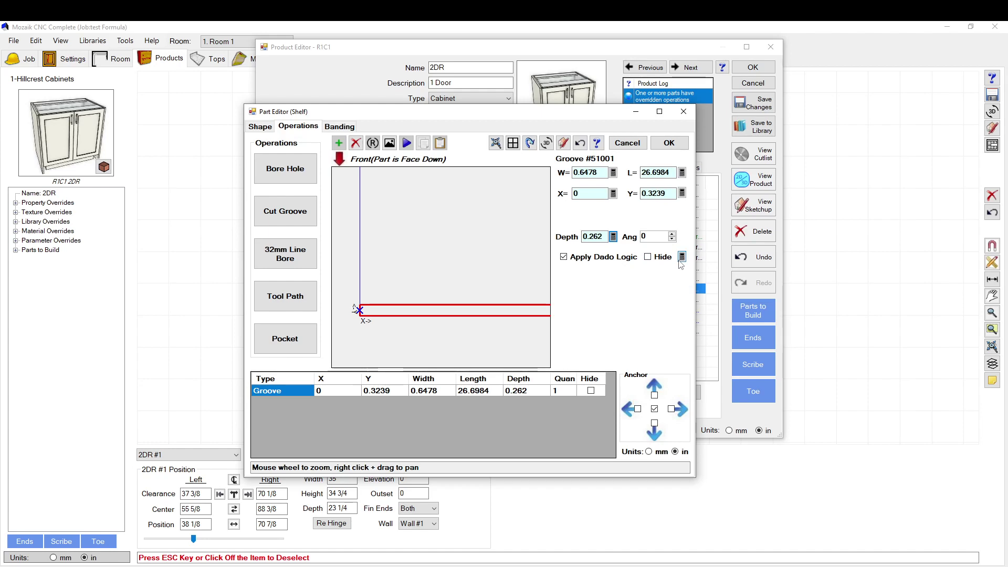
pyautogui.click(668, 151)
pyautogui.click(648, 181)
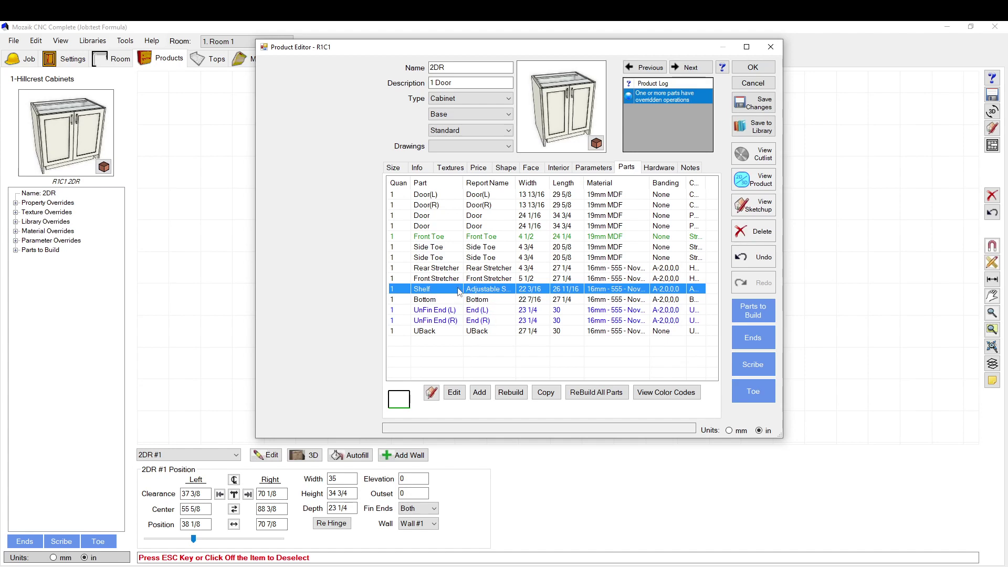
# Reopen the adjustable shelf's operations to check the groove's values, and cancel out of the part
pyautogui.doubleClick(448, 291)
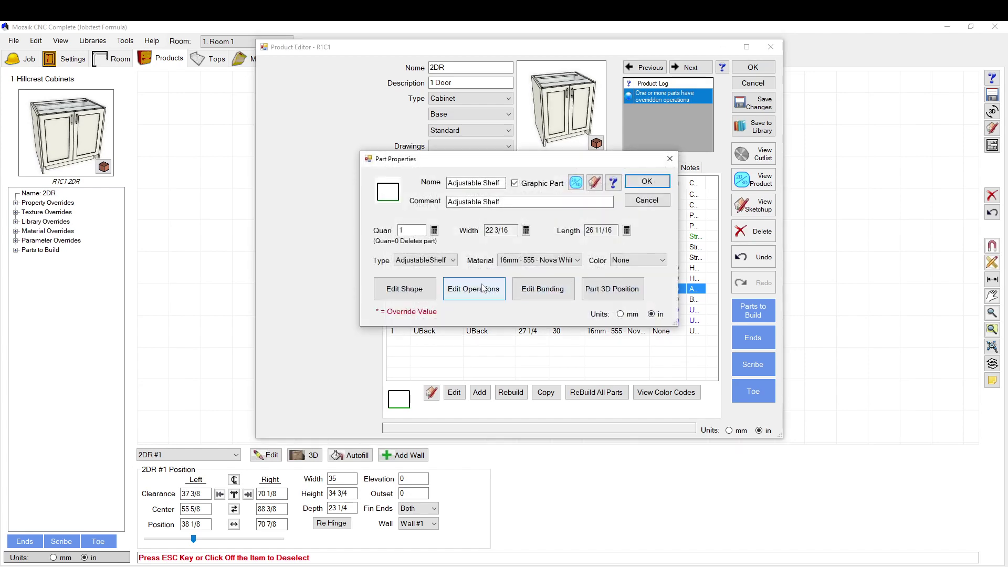
pyautogui.click(656, 206)
pyautogui.doubleClick(474, 289)
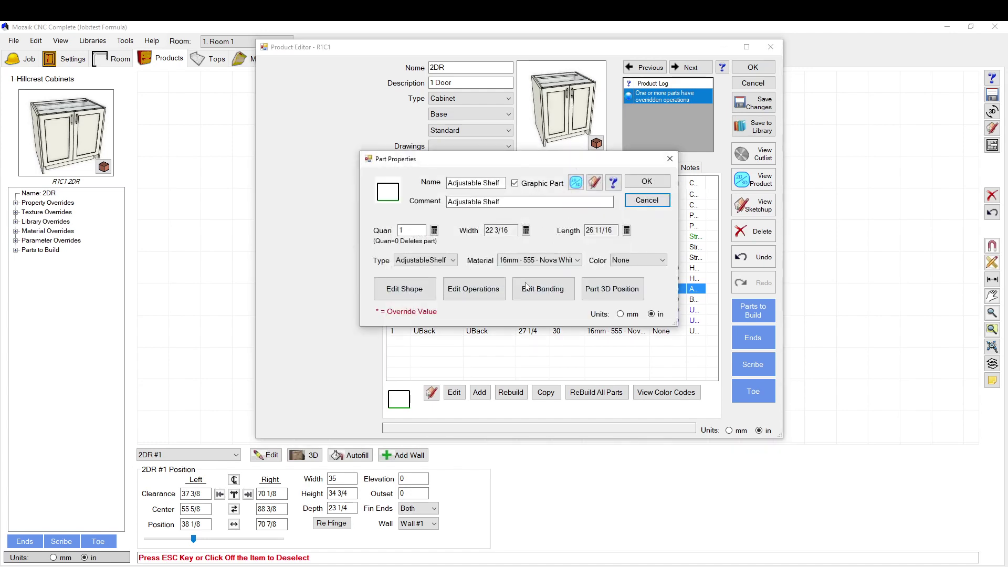
pyautogui.click(459, 280)
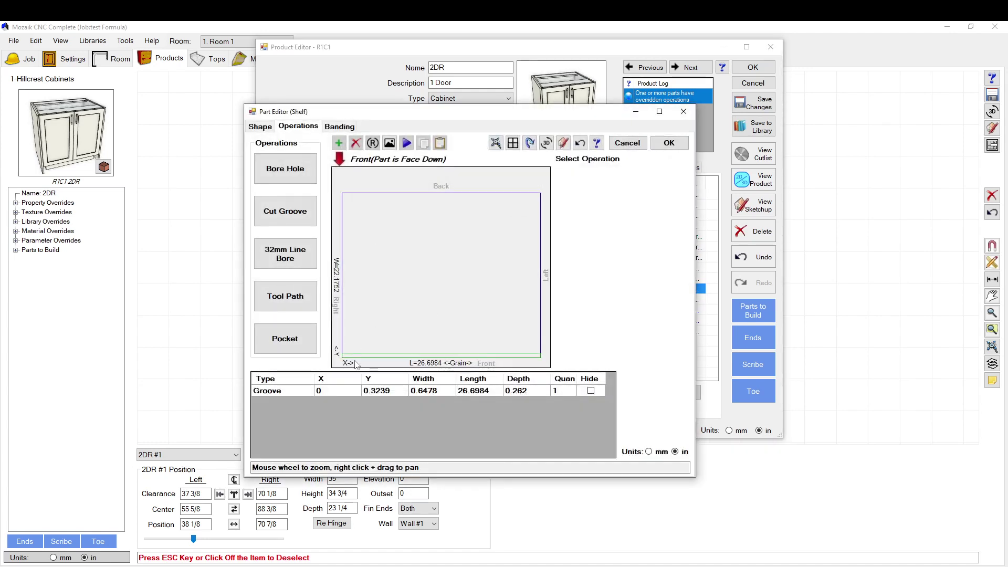
pyautogui.click(618, 145)
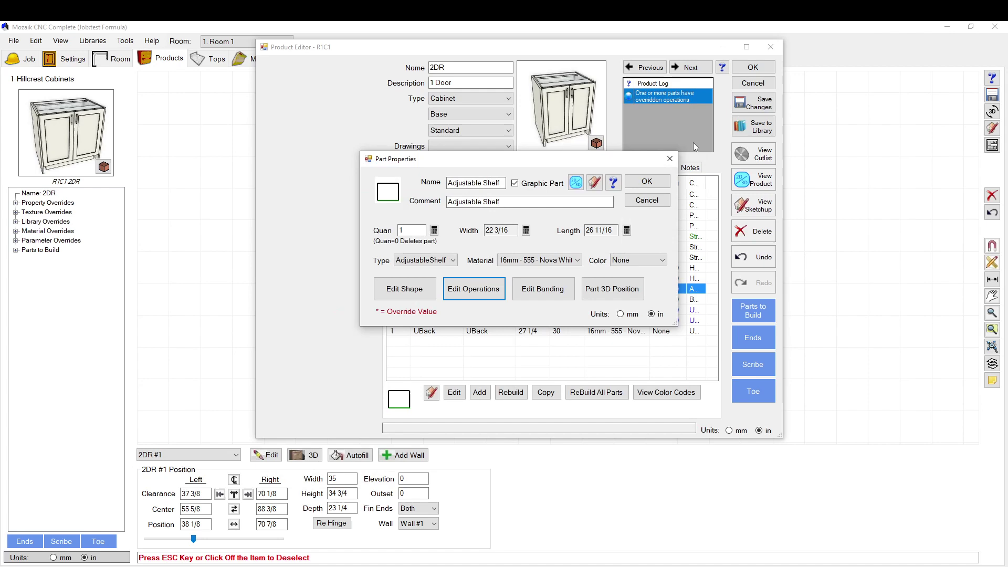
pyautogui.click(646, 201)
# Set the product width of the 2DR cabinet to 40 in
pyautogui.click(394, 167)
pyautogui.write('28')
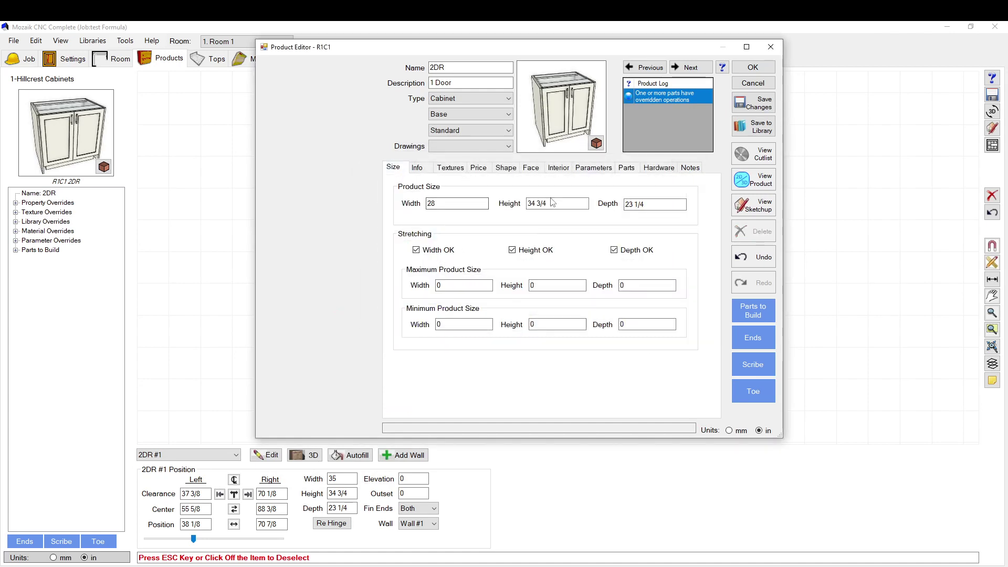
pyautogui.press('Tab')
pyautogui.hotkey('shift', 'Tab')
pyautogui.write('40')
pyautogui.press('Tab')
# Check the widened cabinet's interior and the adjustable shelf's groove length against the part, and cancel out of the shelf
pyautogui.click(558, 167)
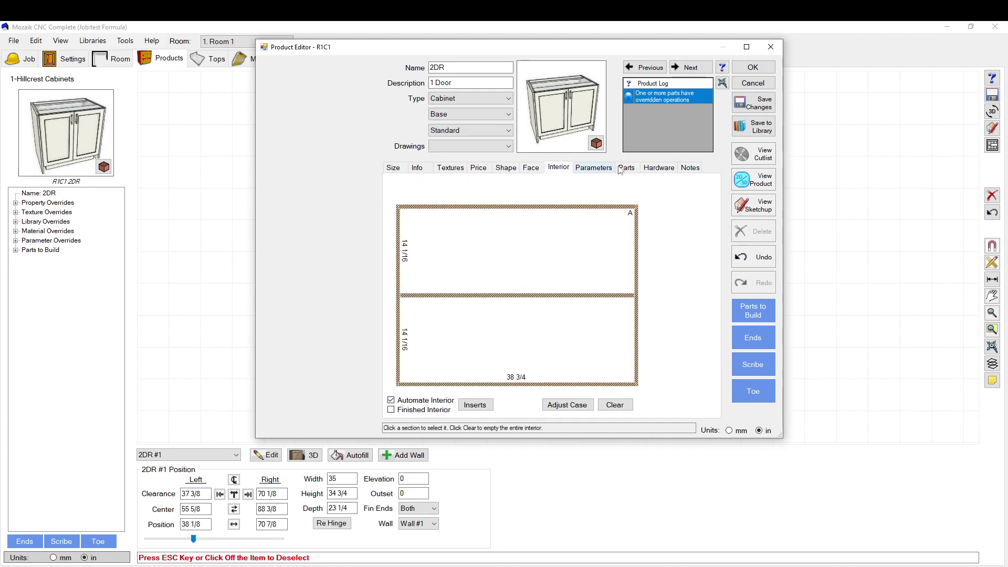
pyautogui.click(626, 167)
pyautogui.doubleClick(442, 290)
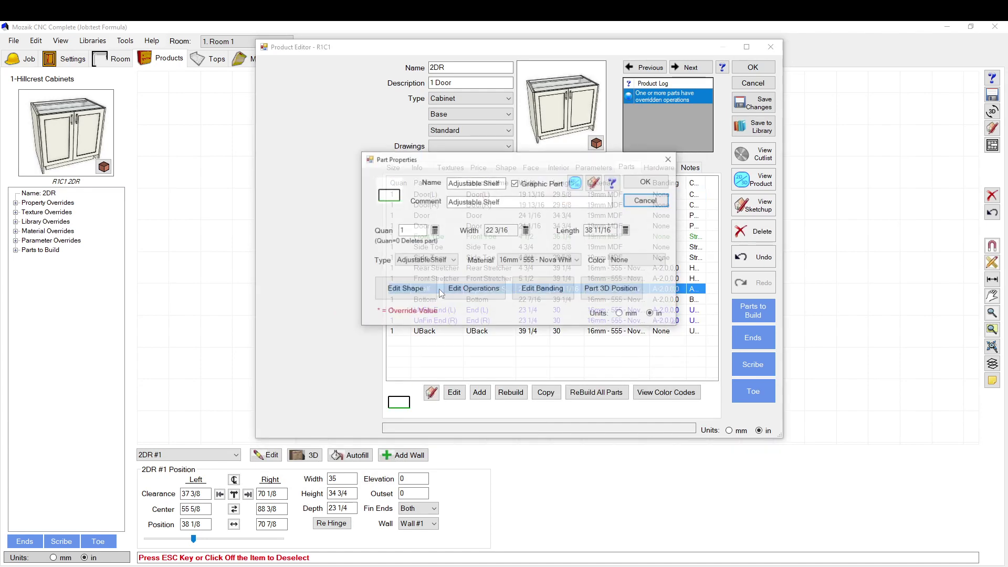
pyautogui.click(474, 289)
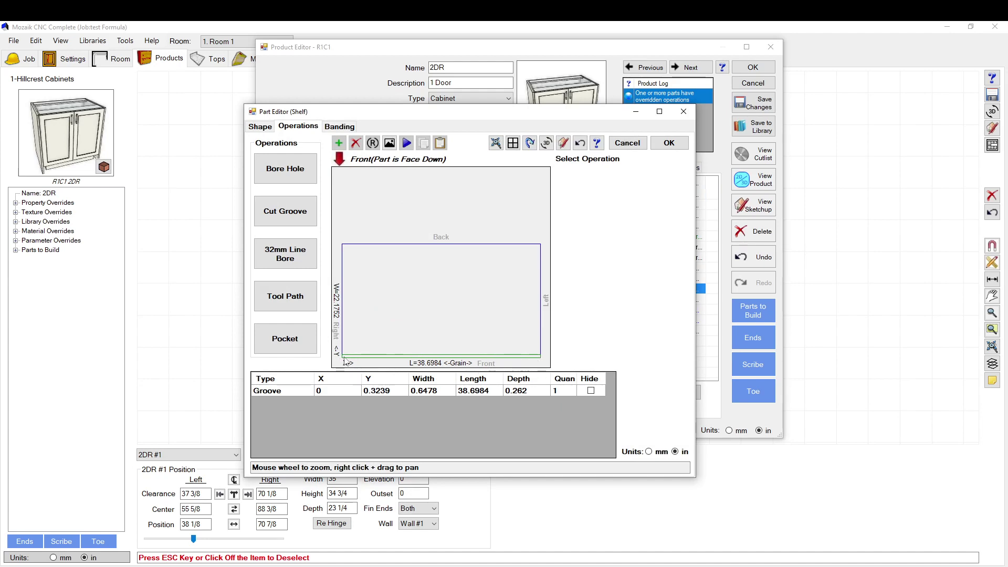
pyautogui.click(627, 142)
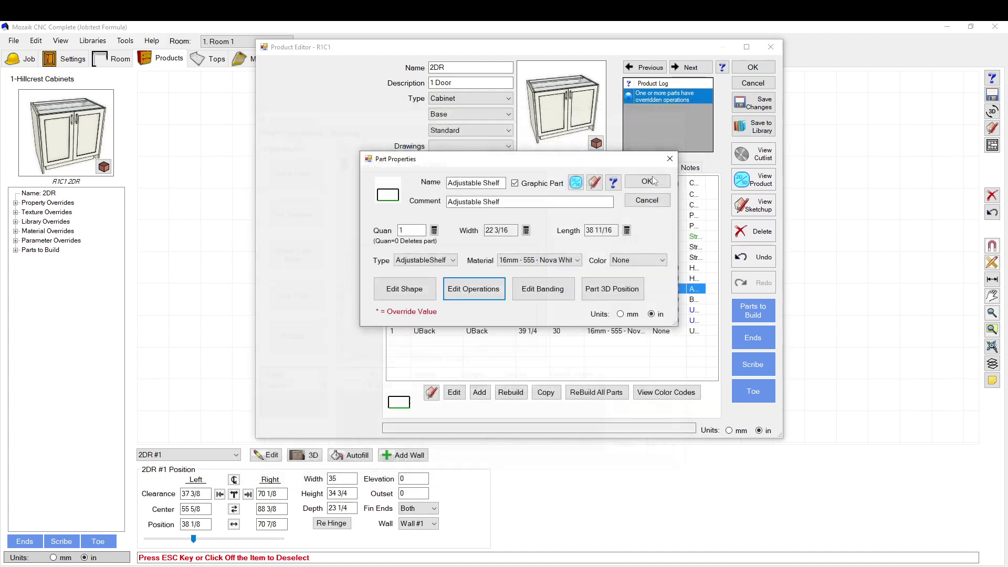
pyautogui.click(645, 200)
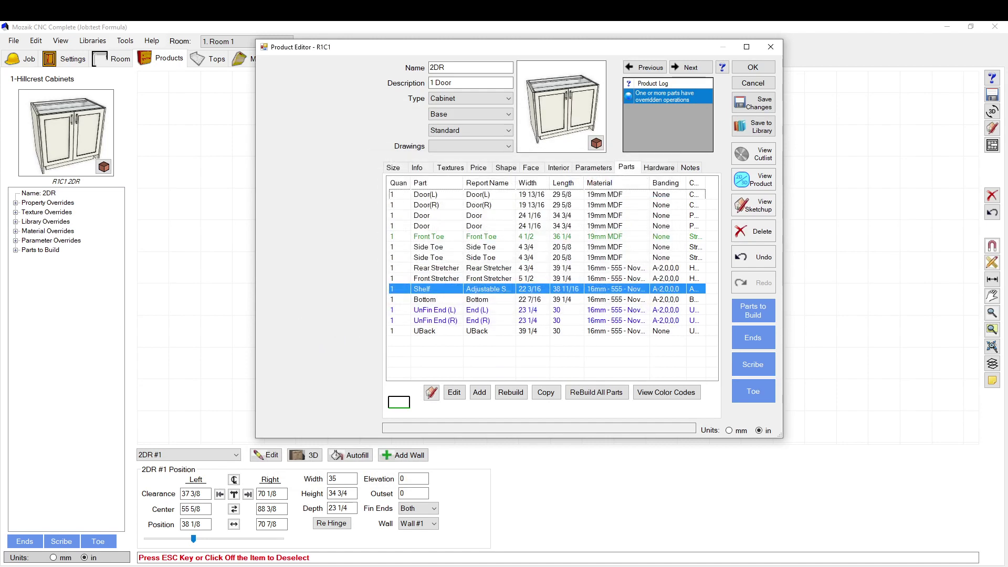